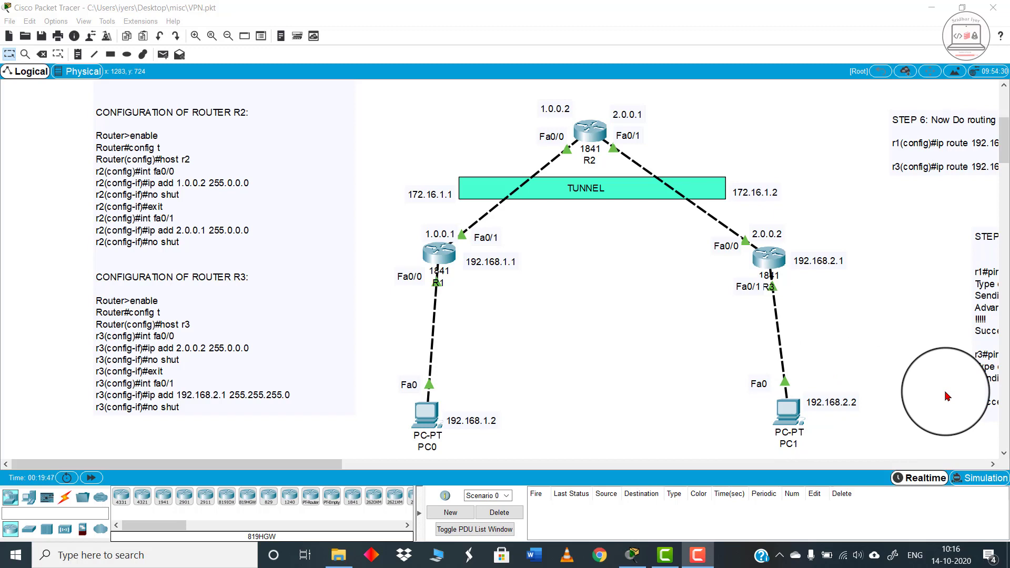
Examine the VPN topology linking routers R1, R2 and R3 with PC0 and PC1, and locate the 1841 router among the available router models
scroll(452, 399, up, 4)
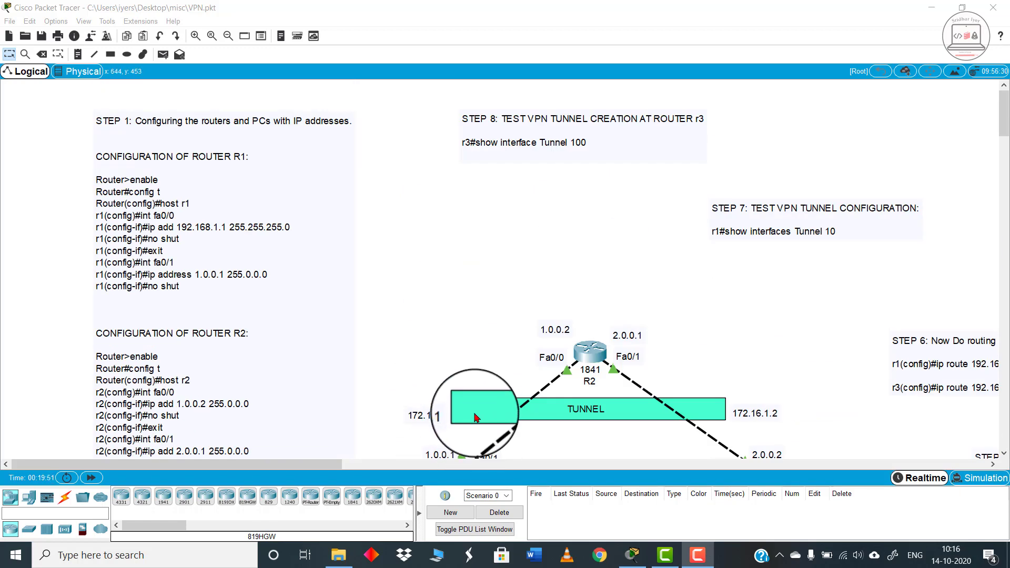
scroll(475, 417, down, 1)
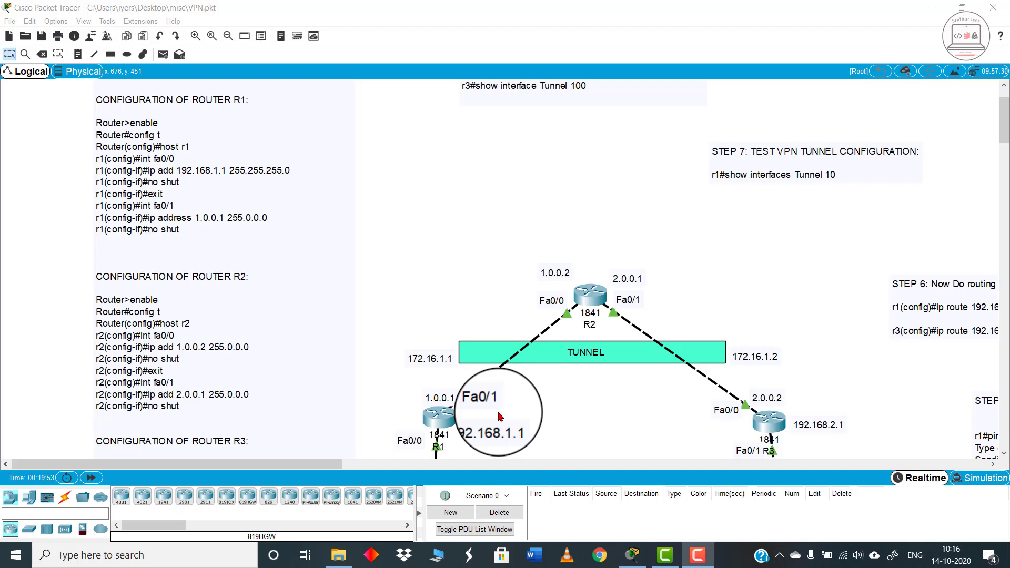
scroll(498, 416, down, 2)
scroll(476, 384, down, 1)
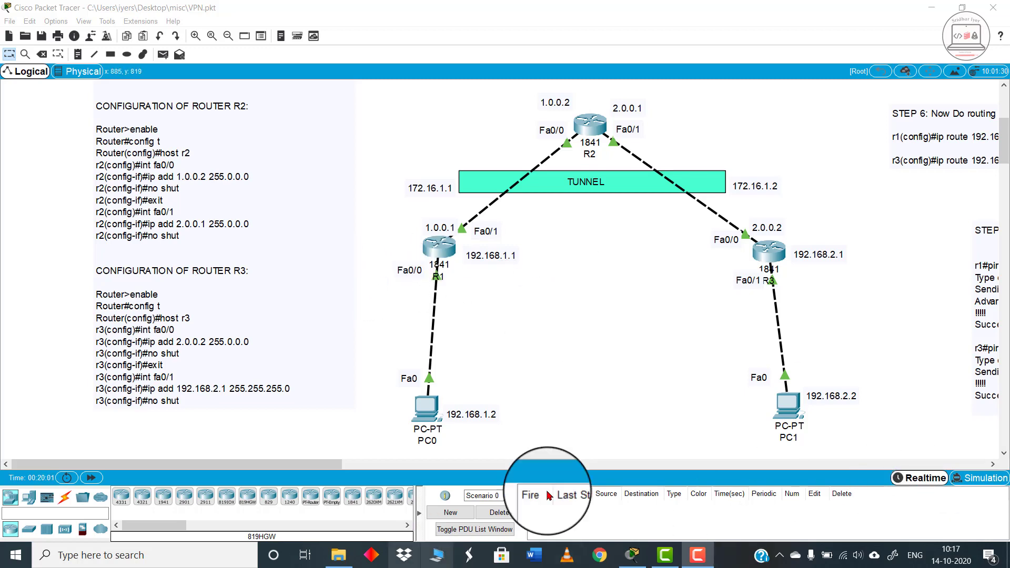
drag(319, 466, 371, 467)
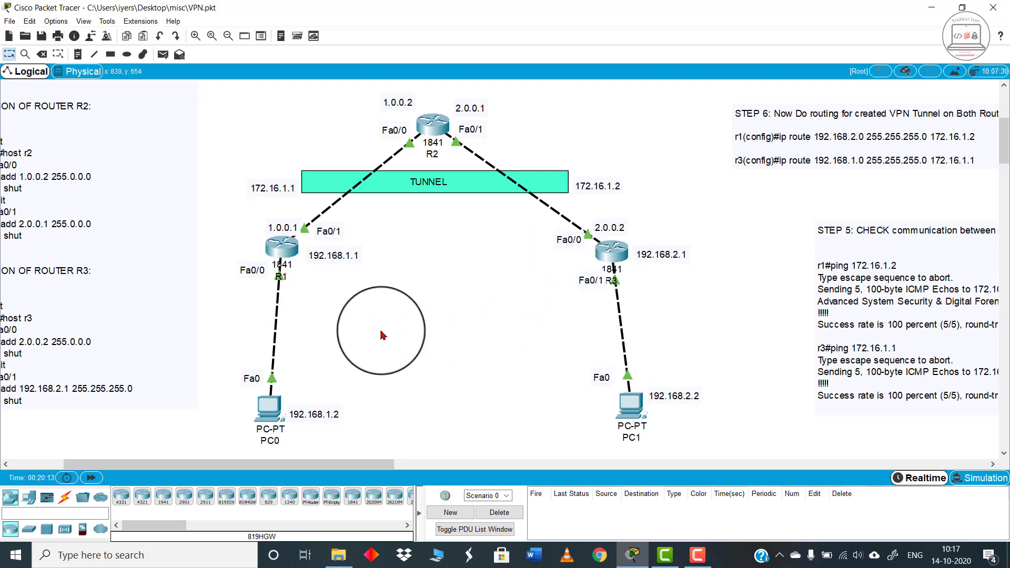
scroll(379, 323, down, 2)
drag(179, 527, 190, 528)
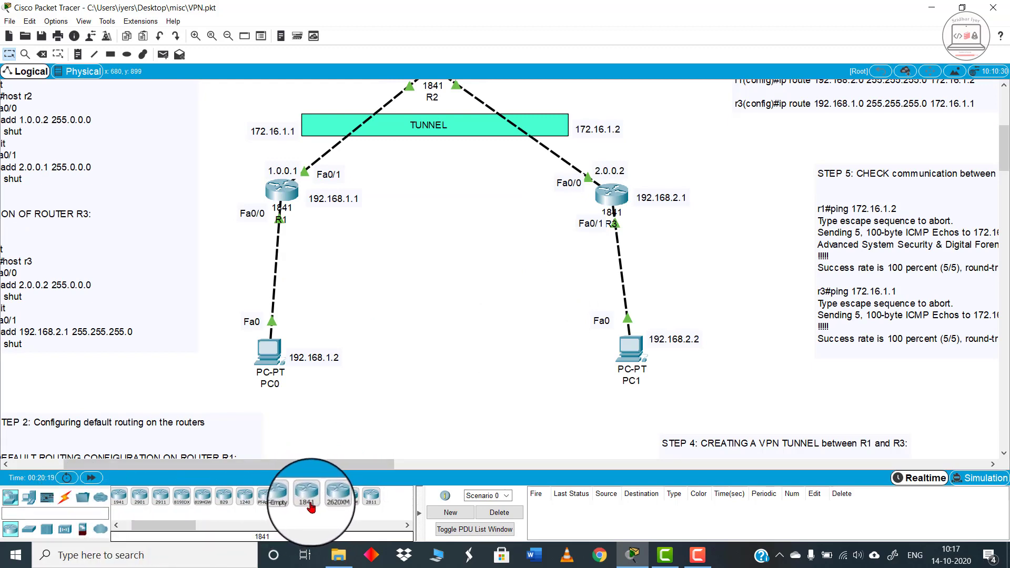
scroll(320, 265, up, 2)
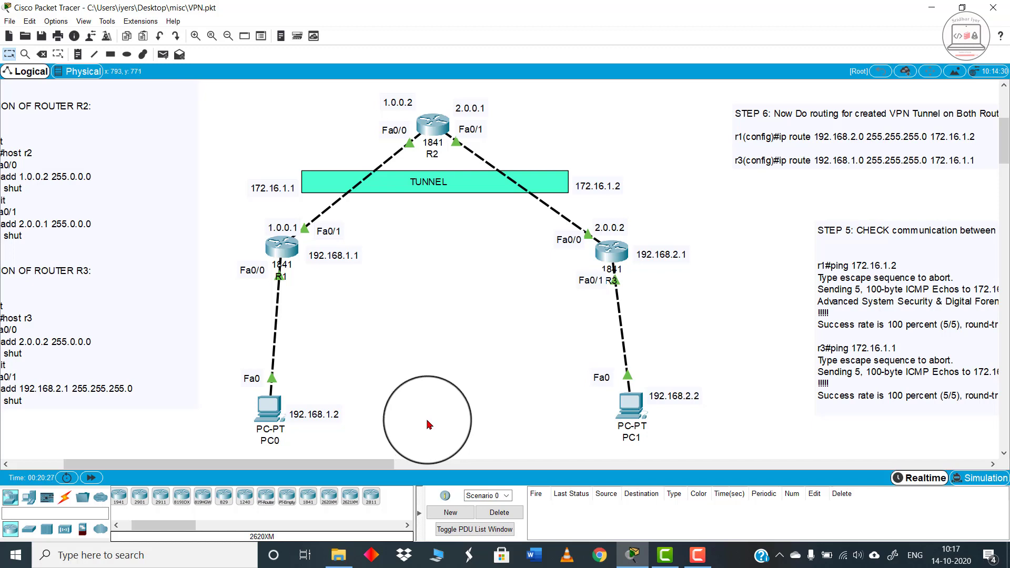
drag(357, 464, 355, 464)
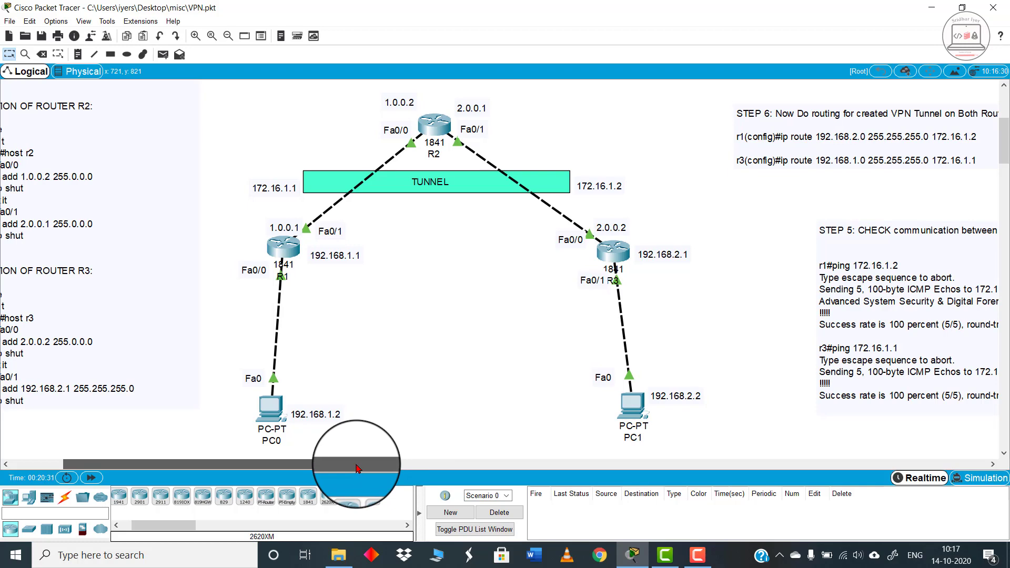
Enlarge the workspace view at the STEP 1 notes and review the addressing of the routers and PCs in the topology
drag(357, 464, 237, 464)
scroll(286, 262, up, 3)
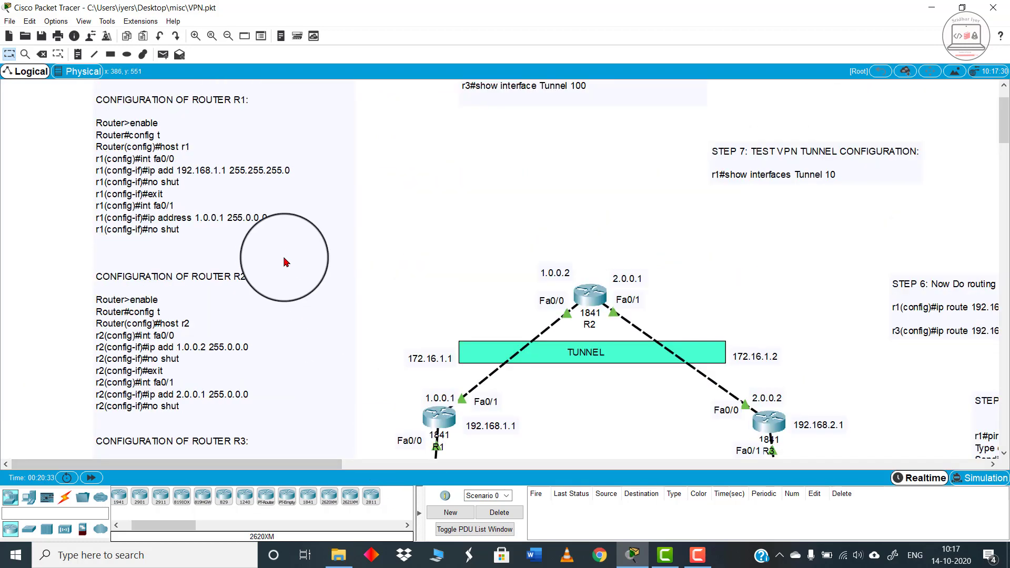
scroll(232, 230, up, 1)
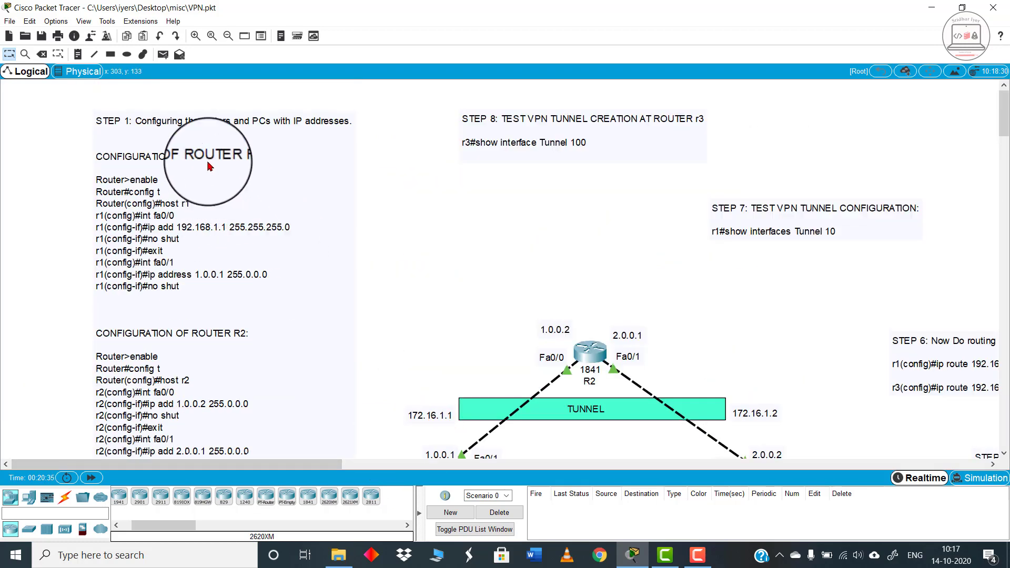
click(196, 37)
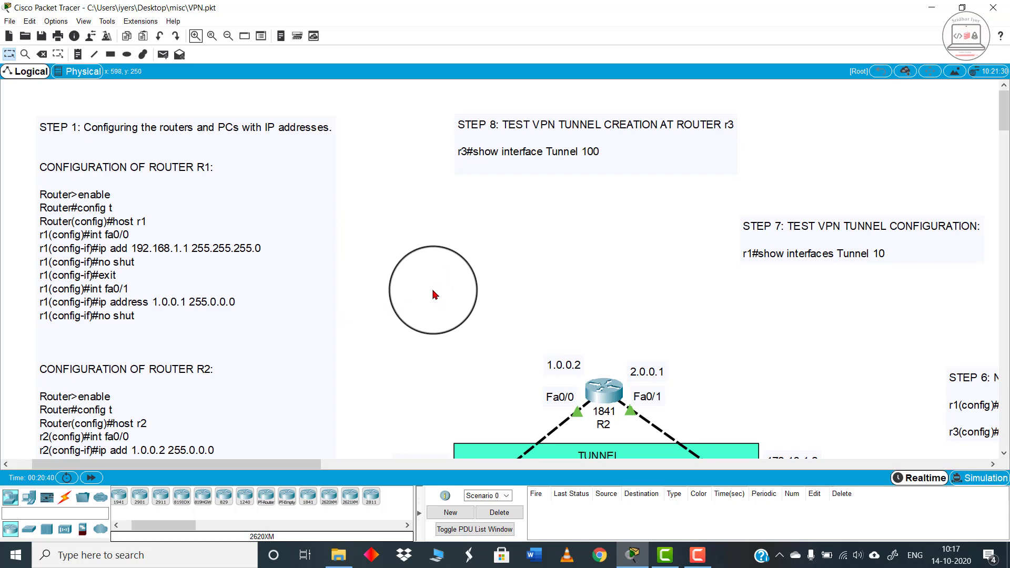
scroll(410, 295, down, 5)
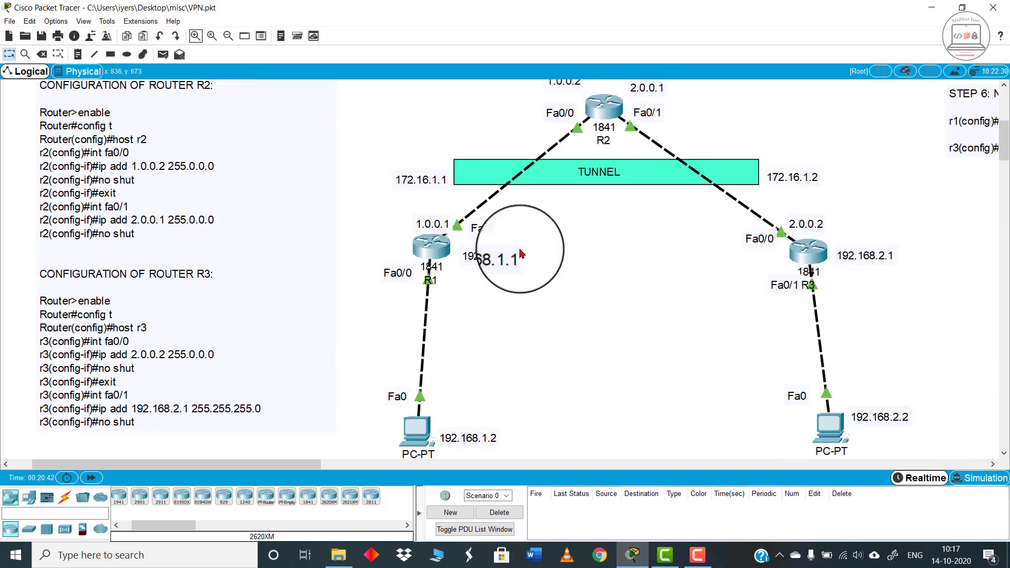
scroll(652, 361, up, 2)
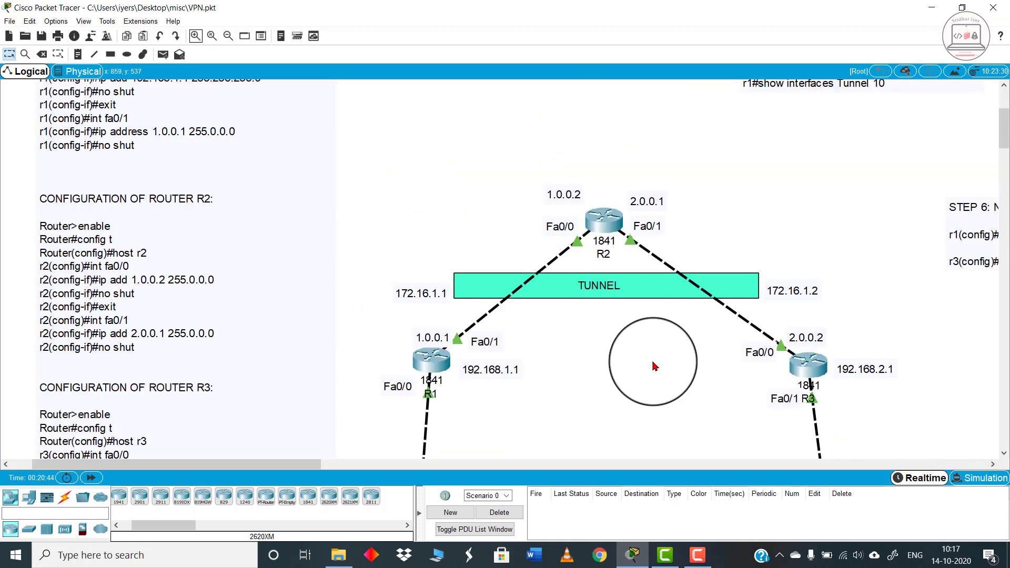
scroll(652, 360, down, 2)
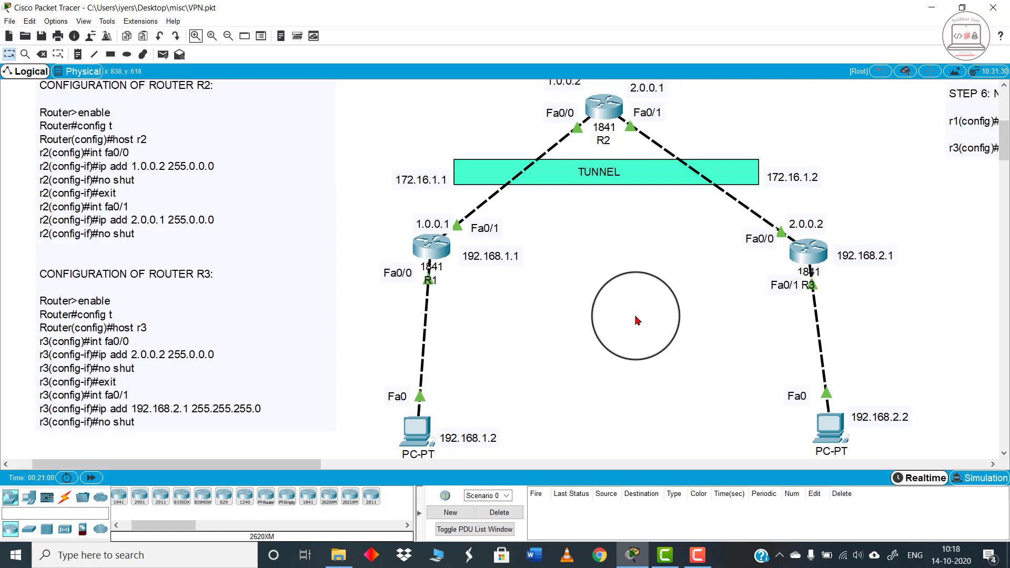
Read the STEP 1 configuration commands for router R1 alongside the topology diagram
scroll(289, 275, up, 5)
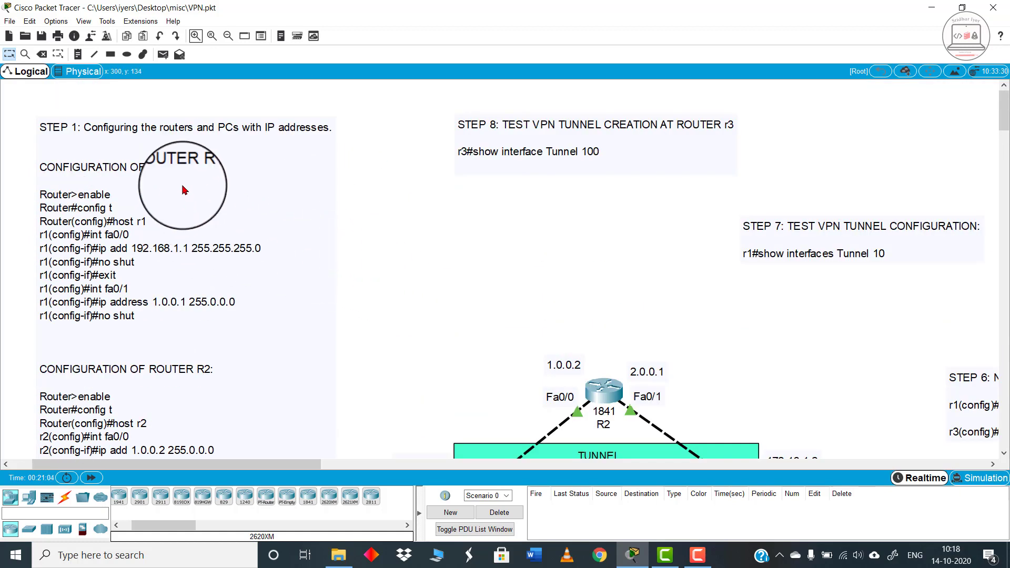
scroll(489, 285, down, 1)
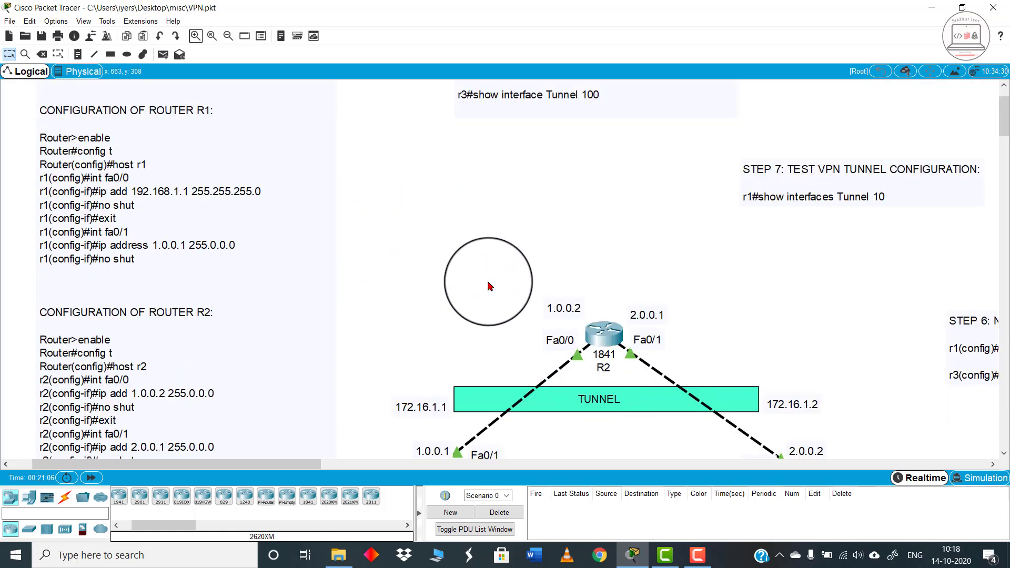
scroll(463, 291, down, 3)
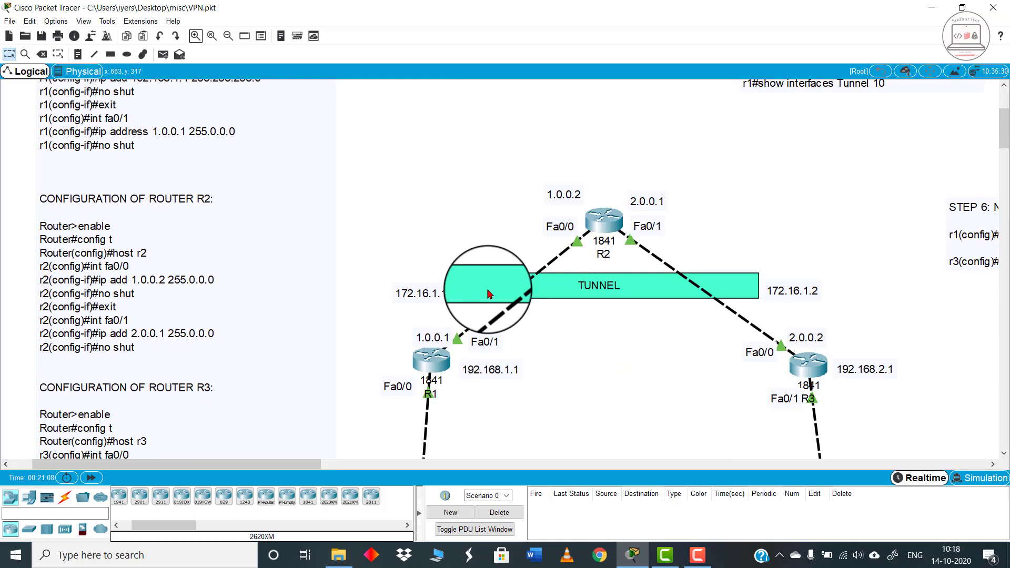
scroll(389, 294, down, 1)
scroll(421, 310, up, 1)
scroll(429, 314, up, 3)
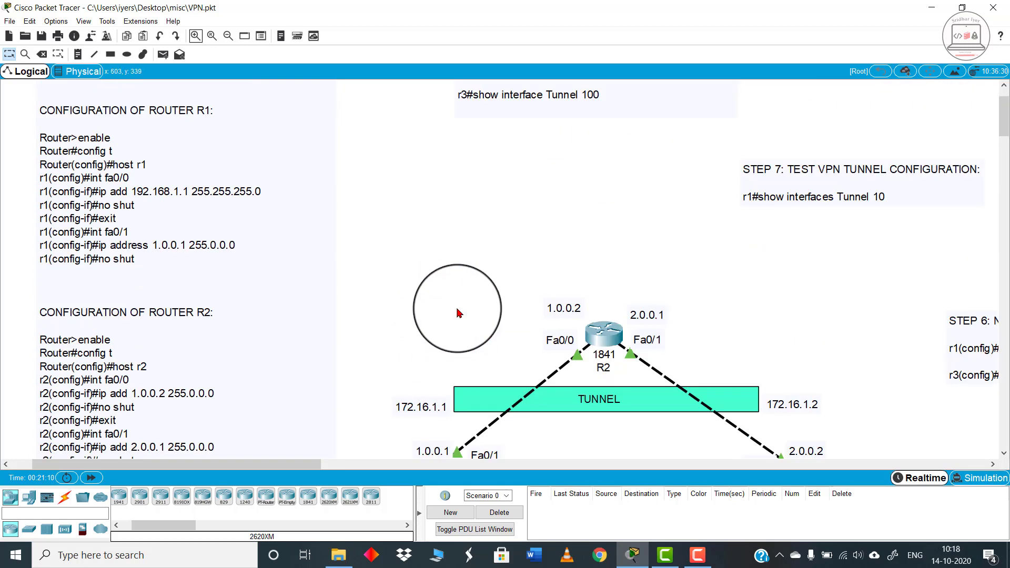
scroll(457, 311, down, 1)
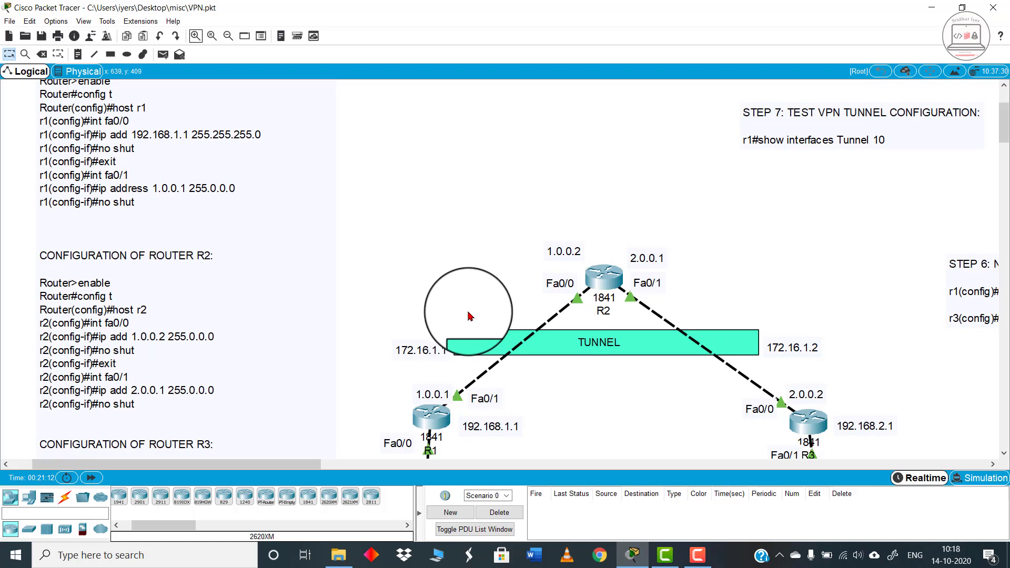
scroll(439, 326, up, 2)
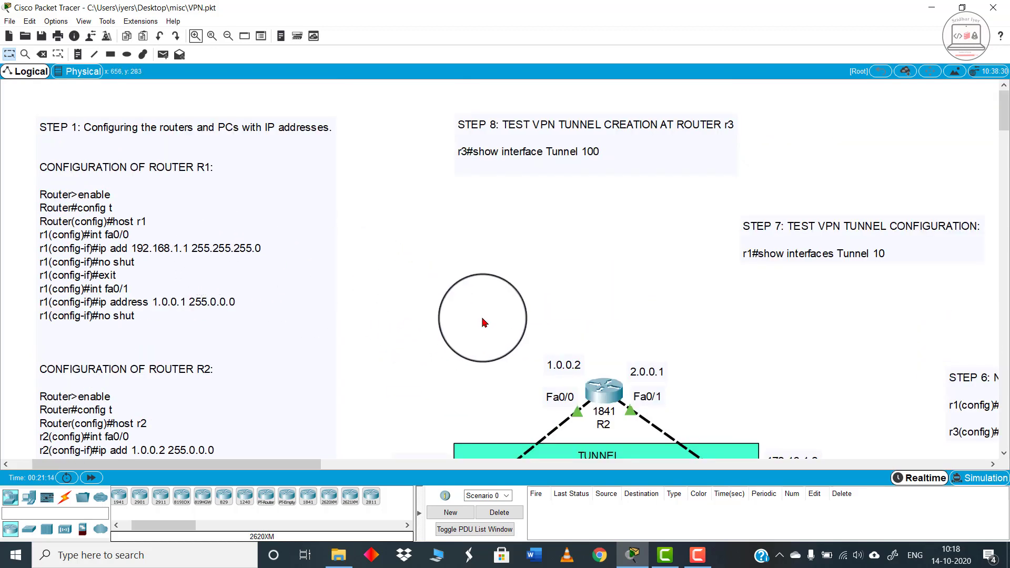
scroll(447, 307, down, 1)
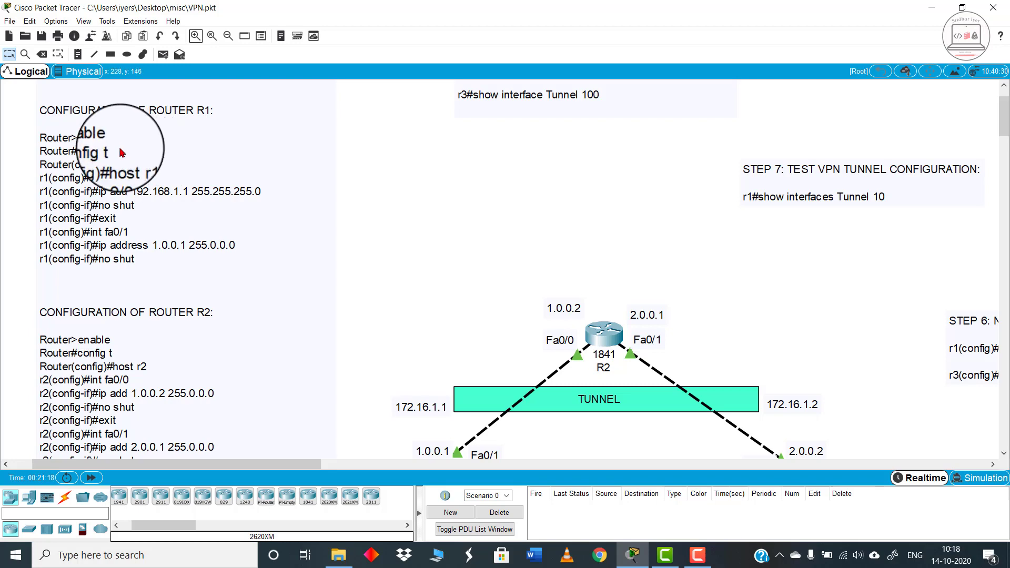
scroll(302, 220, down, 1)
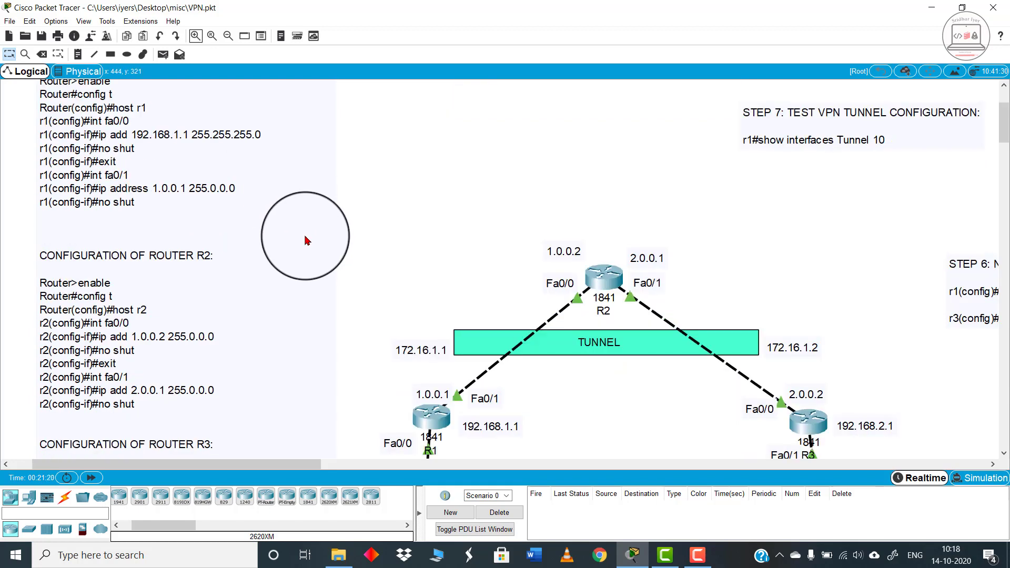
Add an 1841 router to the empty area beside the R1 configuration notes and view its command line interface
scroll(307, 240, up, 1)
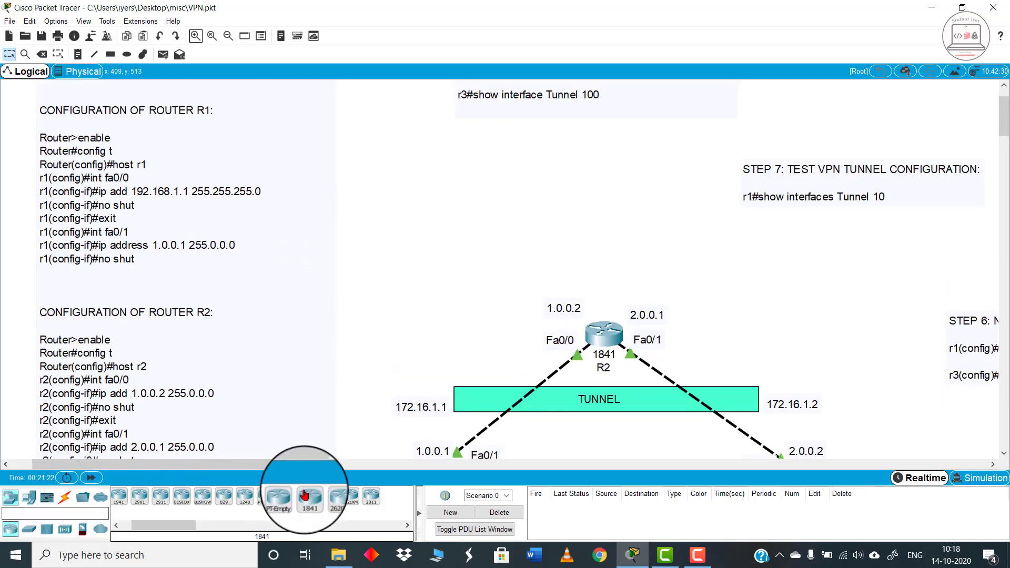
drag(311, 506, 421, 220)
click(421, 220)
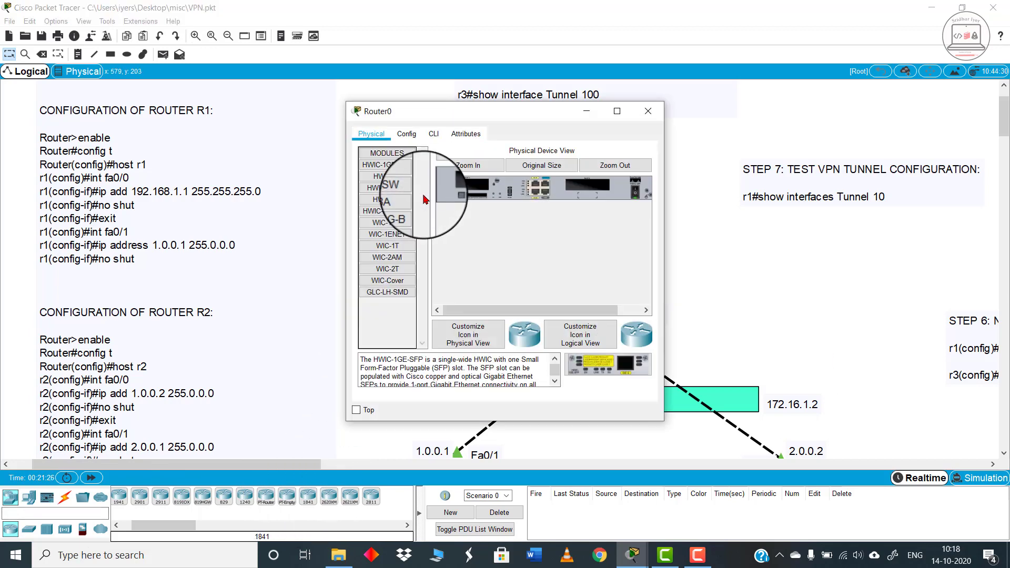
click(432, 135)
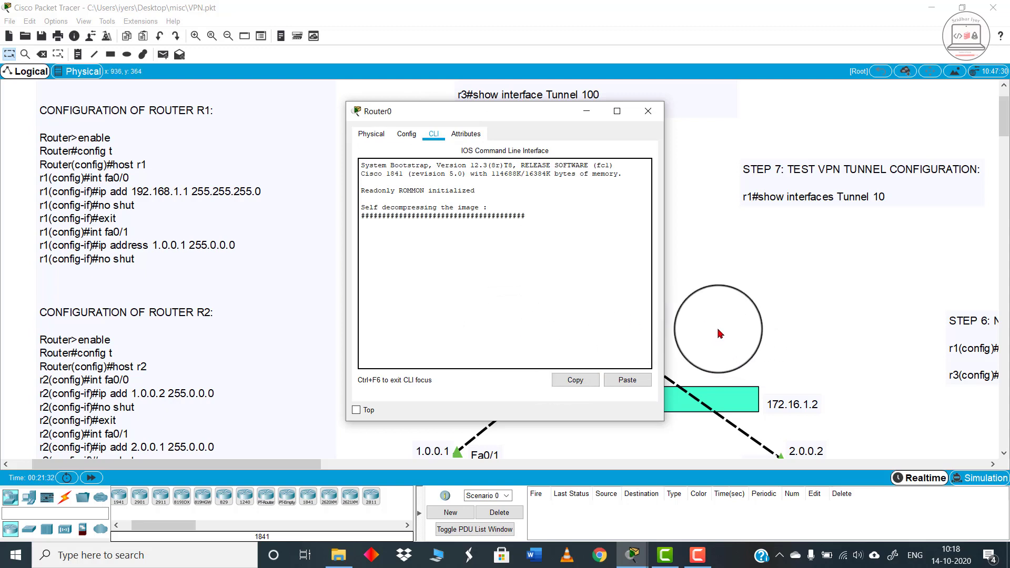
click(738, 261)
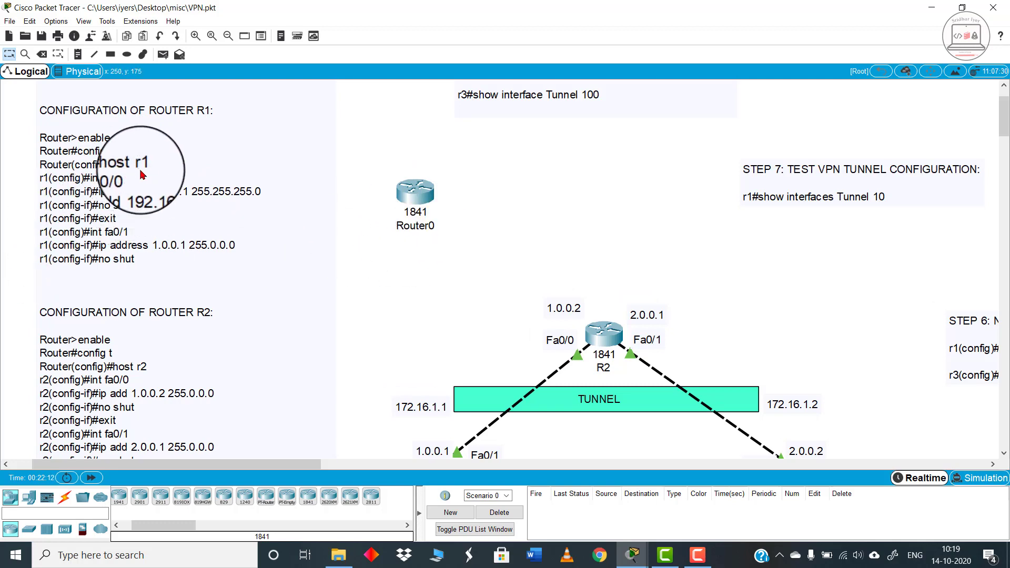
Compare the R1 commands for interfaces Fa0/0 and Fa0/1 with router R1's interface labels and IP addresses in the topology
scroll(601, 324, down, 3)
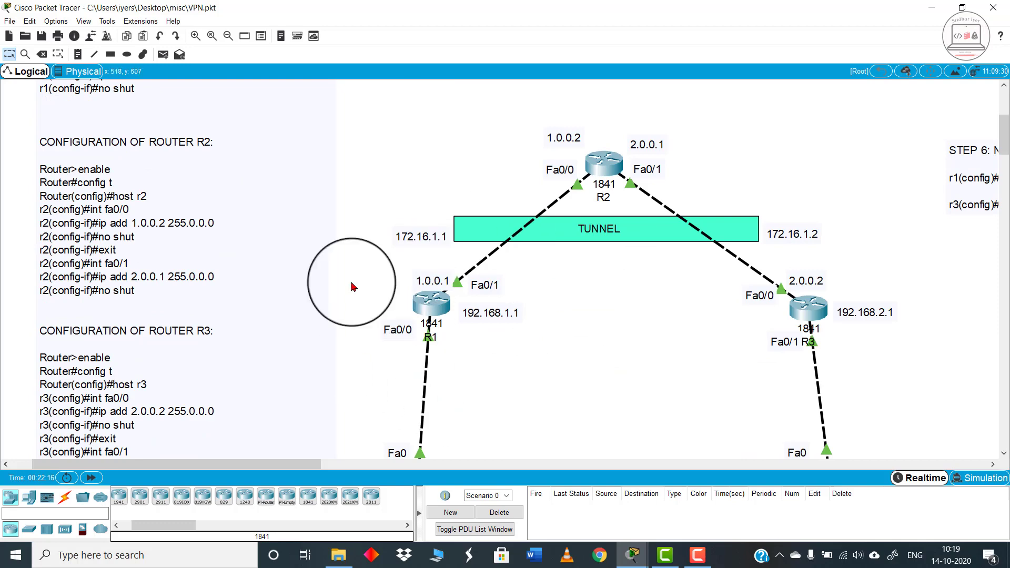
scroll(460, 316, down, 1)
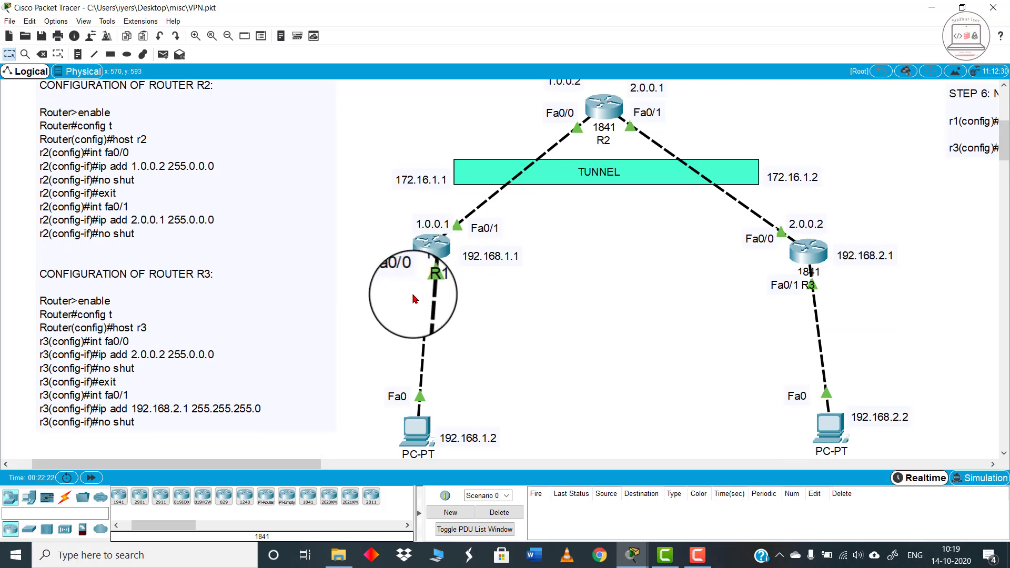
scroll(514, 260, up, 2)
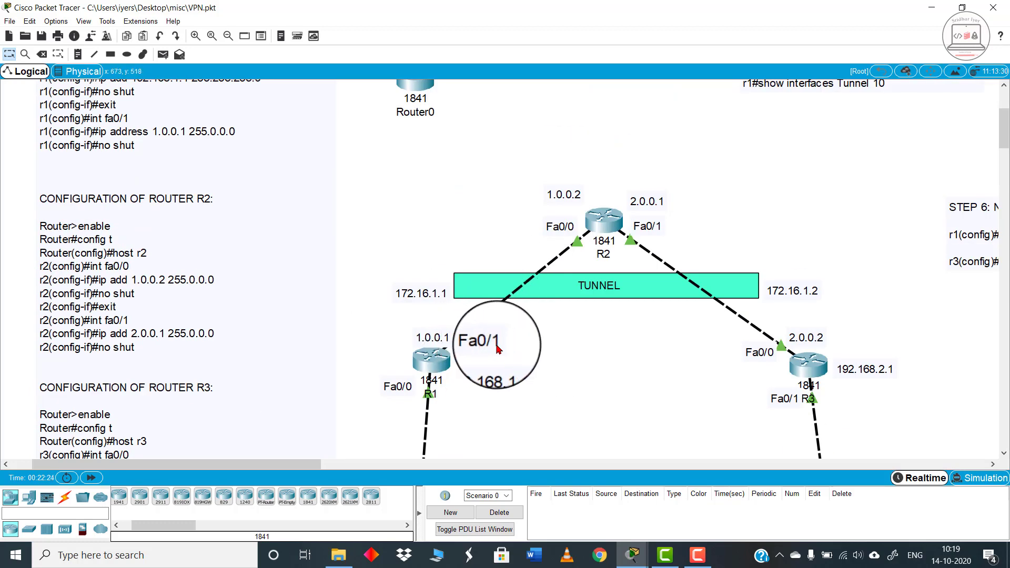
scroll(597, 412, up, 3)
scroll(597, 412, down, 2)
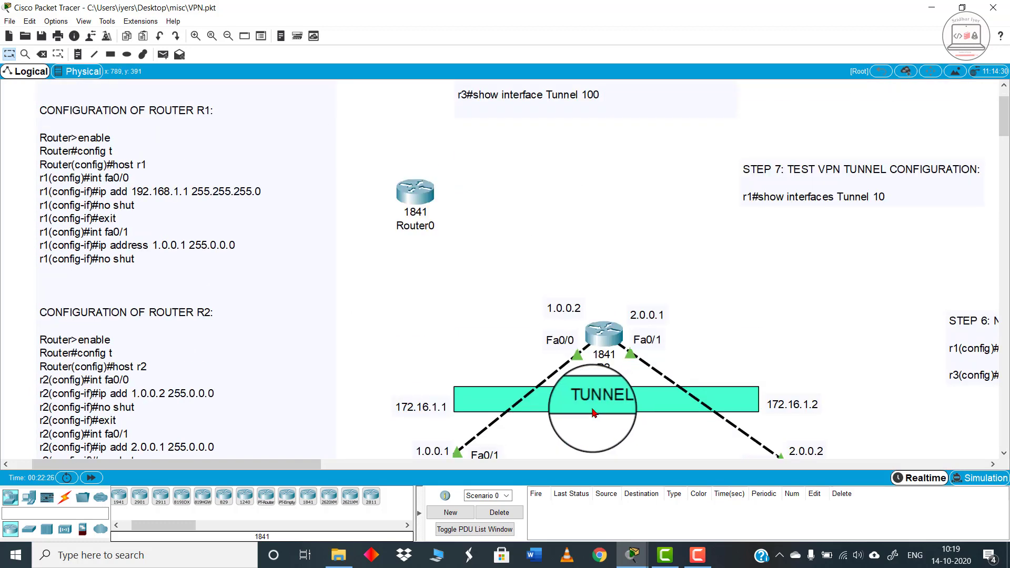
scroll(522, 359, down, 1)
scroll(521, 359, up, 3)
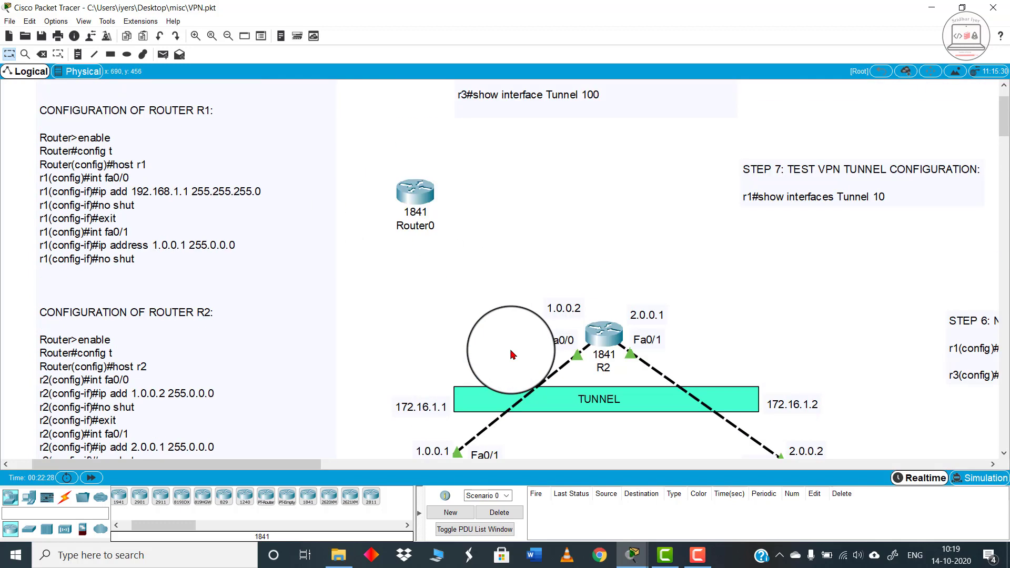
scroll(469, 338, down, 3)
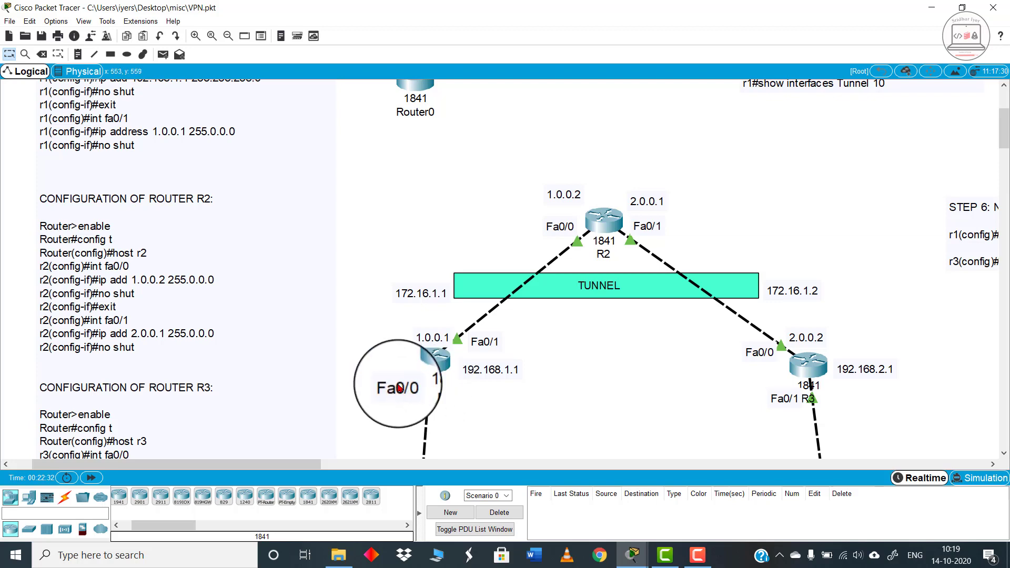
scroll(410, 389, up, 1)
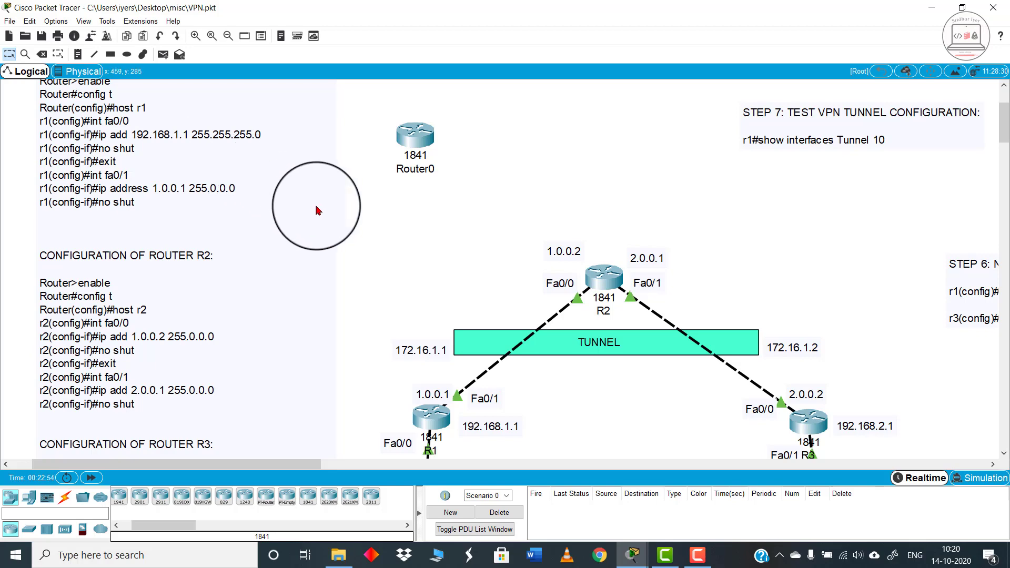
scroll(366, 244, down, 3)
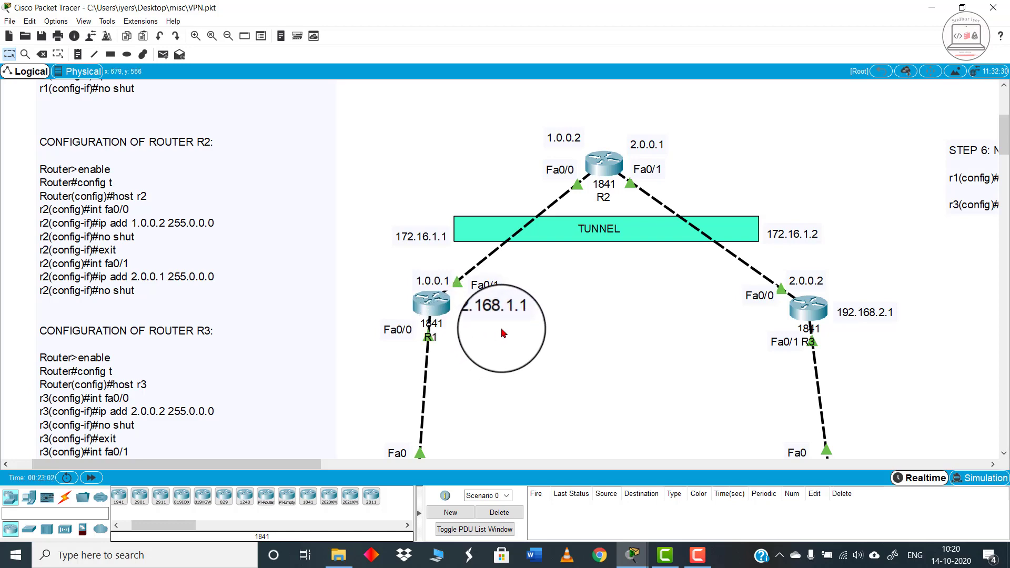
scroll(205, 221, up, 5)
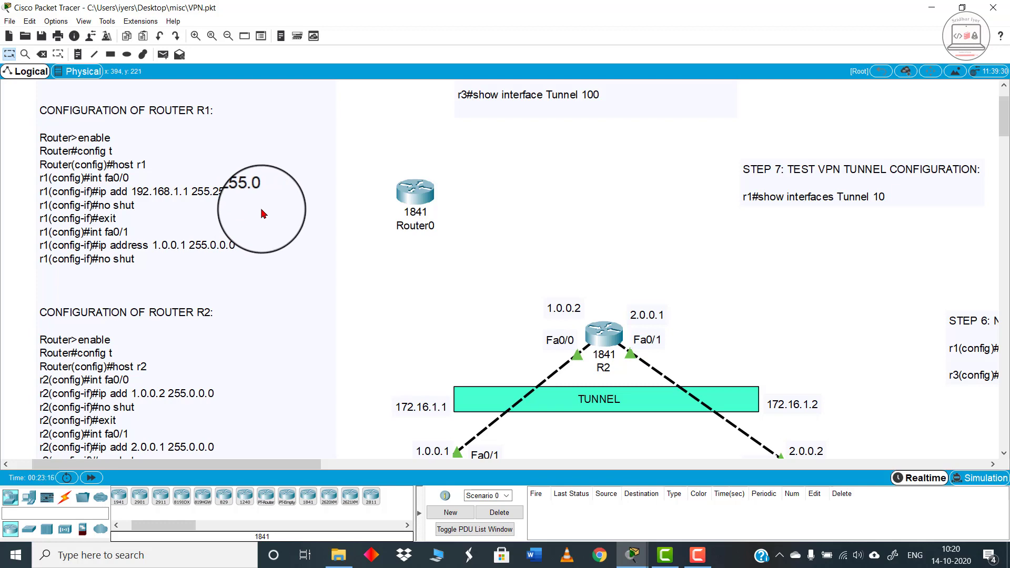
scroll(197, 205, down, 1)
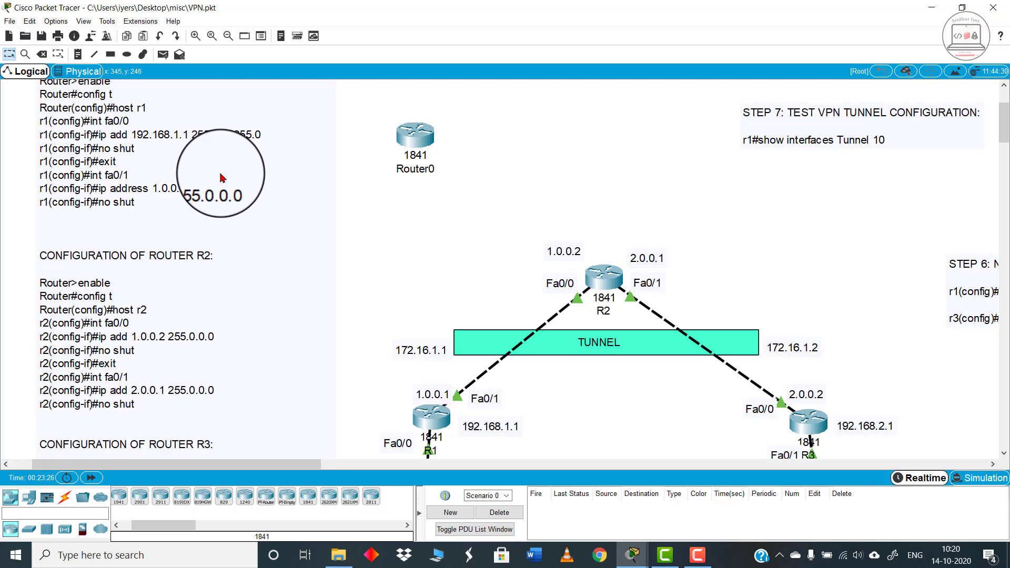
Compare the STEP 1 configuration commands for routers R1, R2 and R3 with their interface labels and IP addresses in the topology
scroll(339, 376, down, 2)
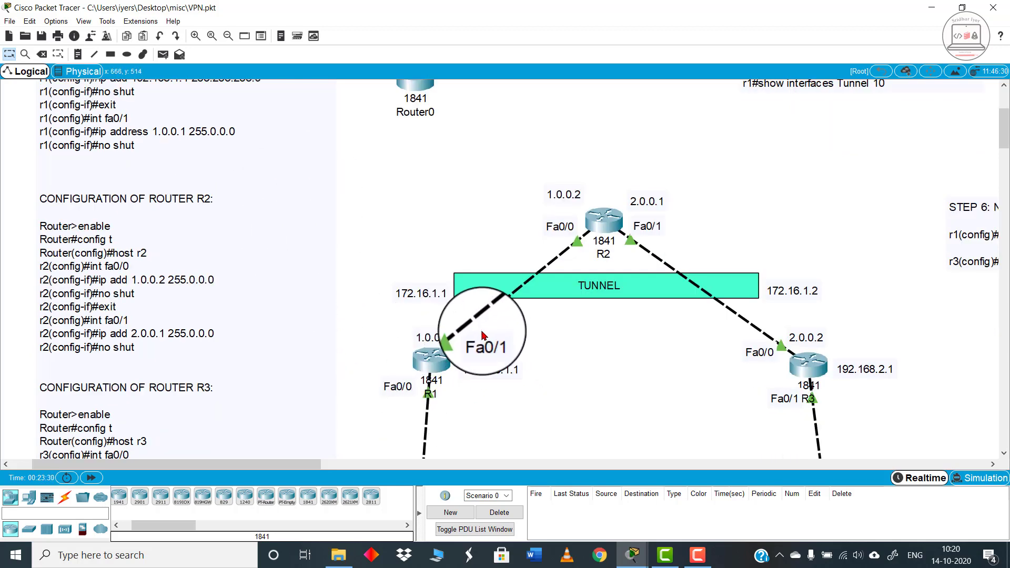
scroll(124, 221, up, 2)
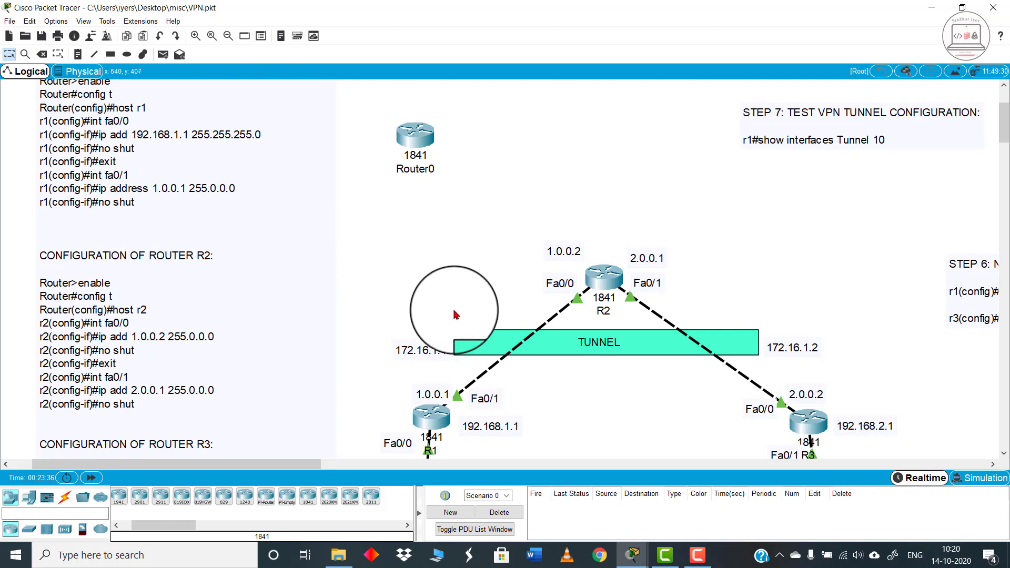
scroll(455, 314, down, 1)
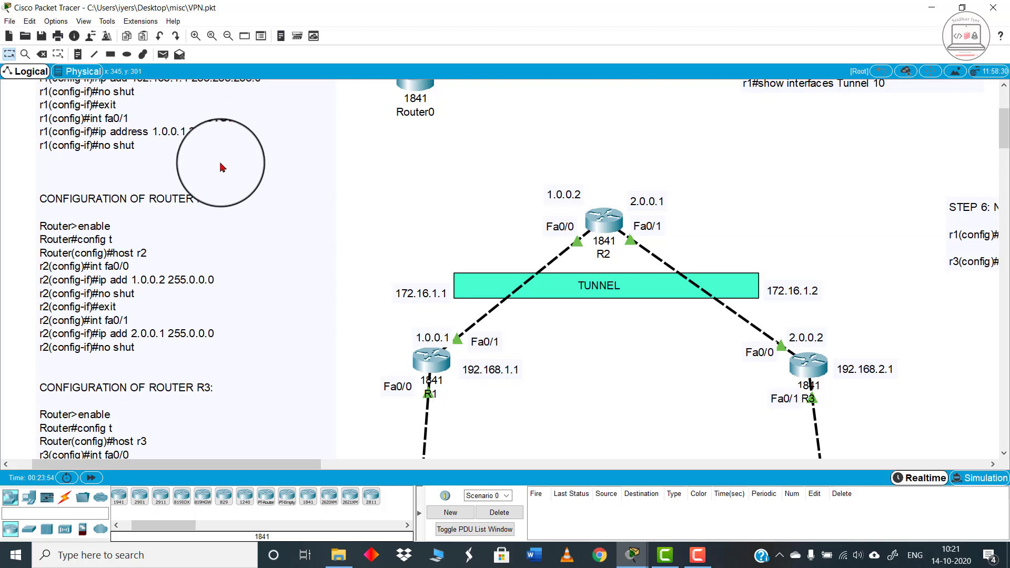
scroll(221, 167, up, 2)
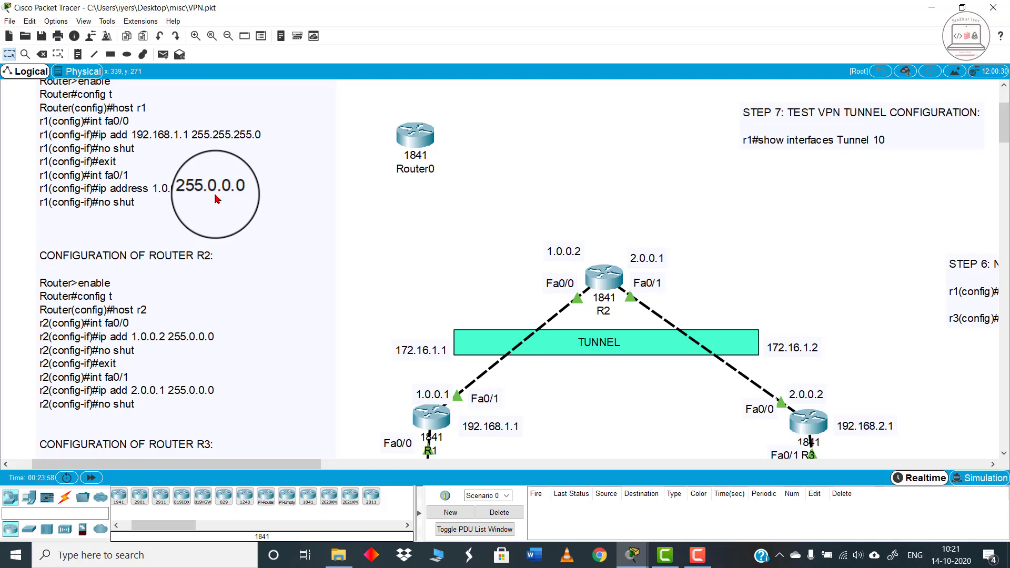
scroll(427, 359, down, 4)
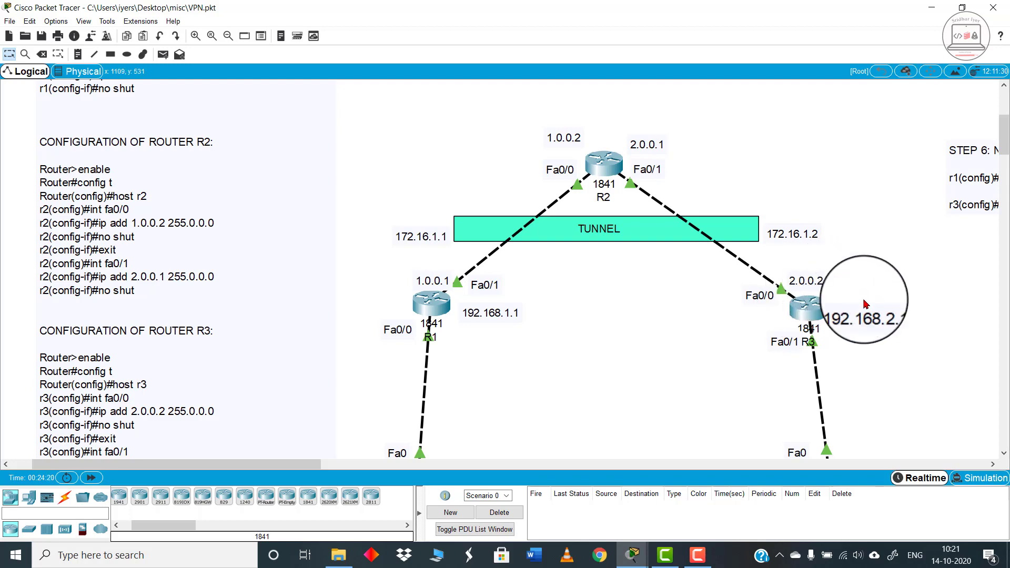
scroll(867, 315, down, 1)
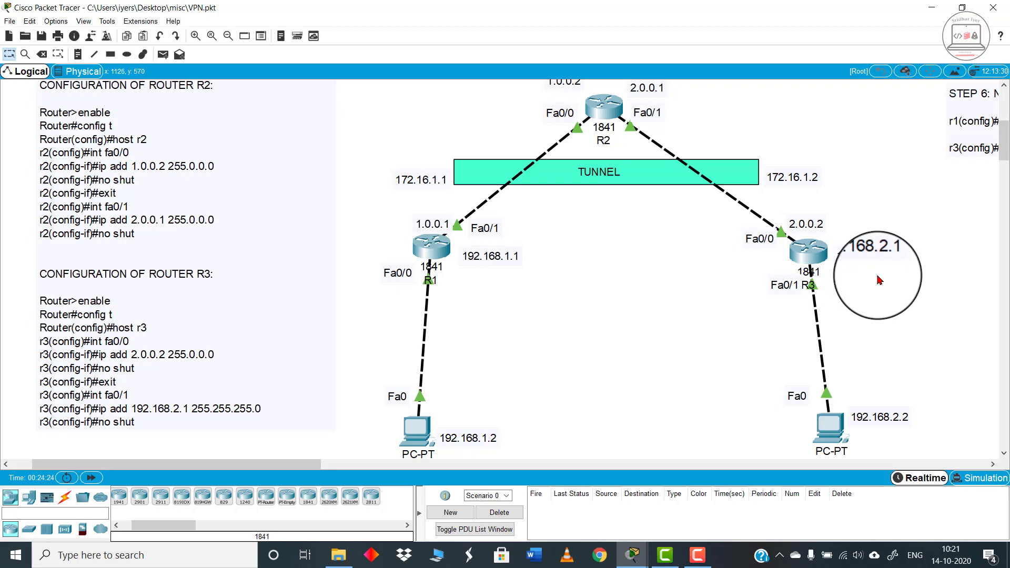
scroll(186, 336, down, 1)
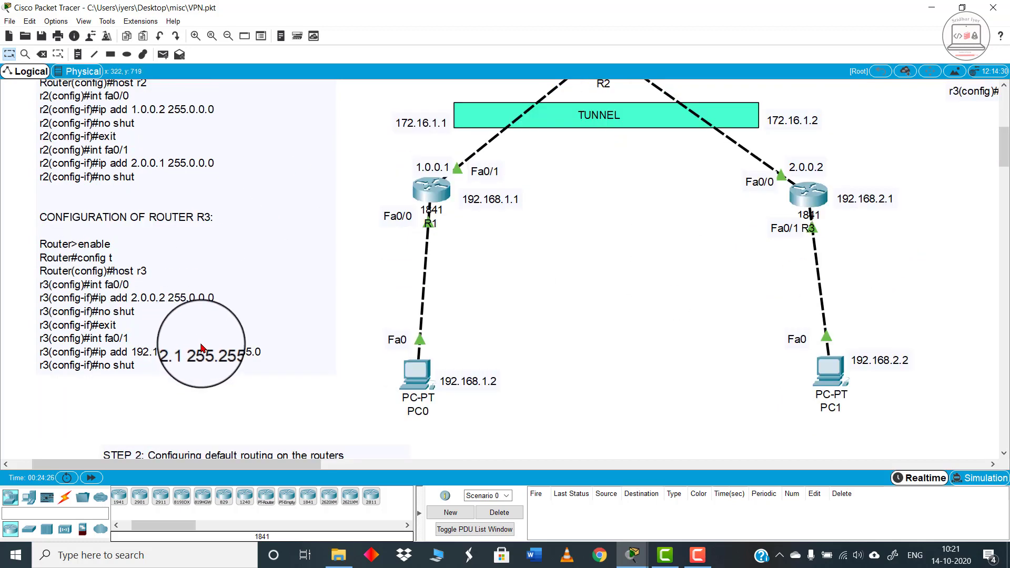
scroll(184, 270, up, 2)
scroll(226, 247, up, 2)
scroll(337, 289, down, 4)
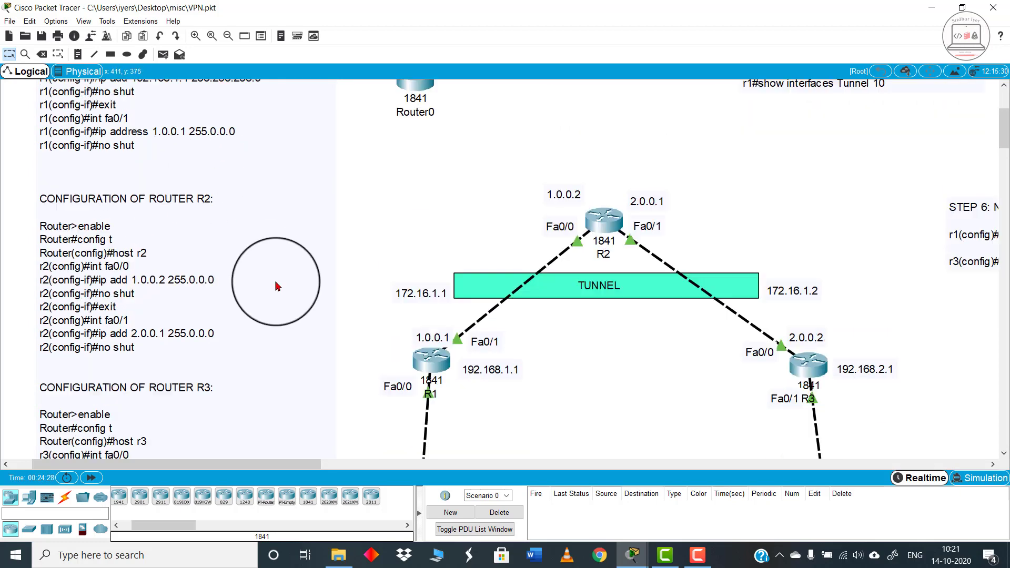
scroll(323, 305, down, 3)
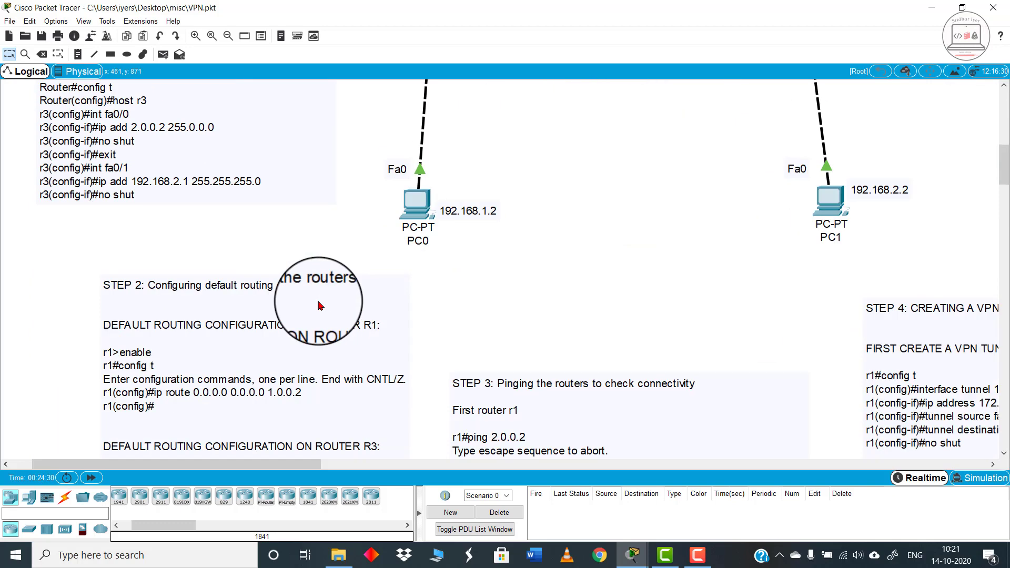
In Router0's command line, decline the initial configuration dialog with n and enter global configuration mode using enable and config t
scroll(326, 300, up, 7)
click(421, 139)
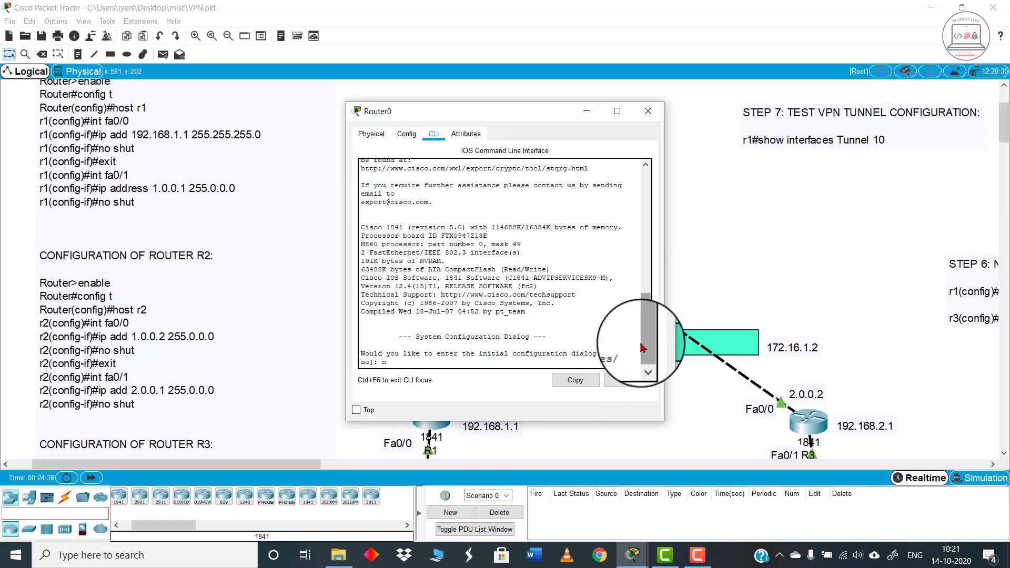
key(Return)
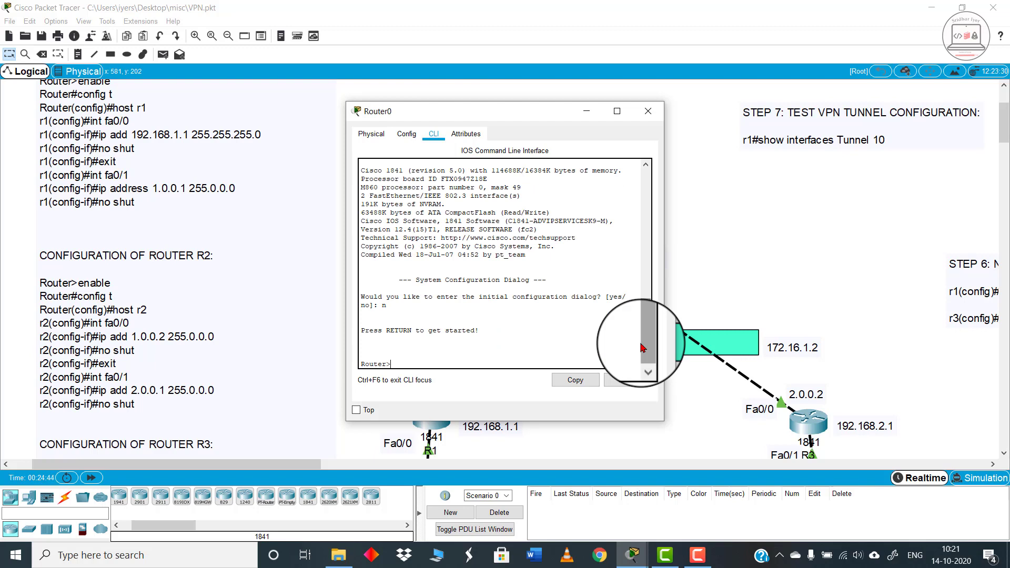
scroll(223, 315, up, 2)
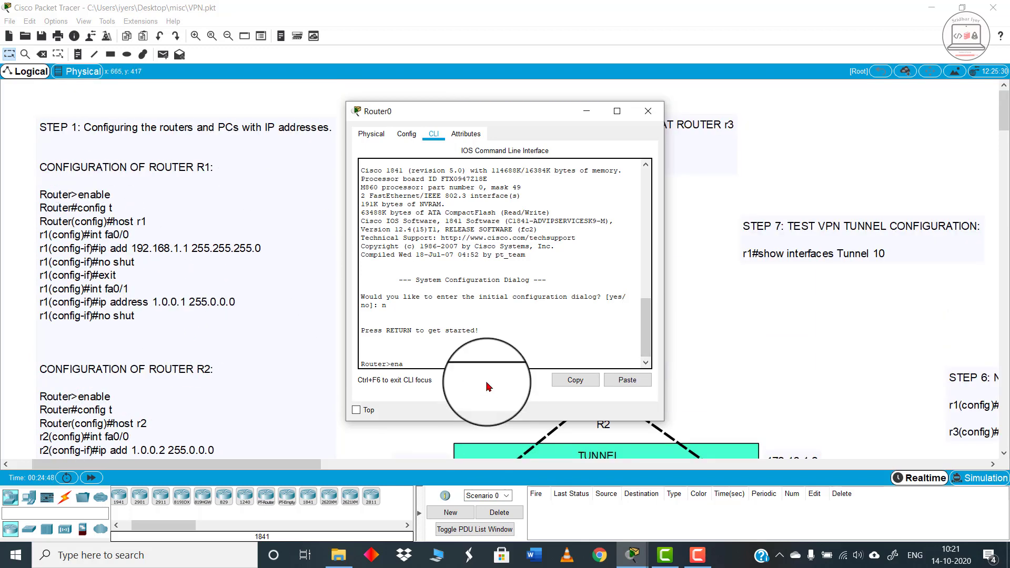
key(Return)
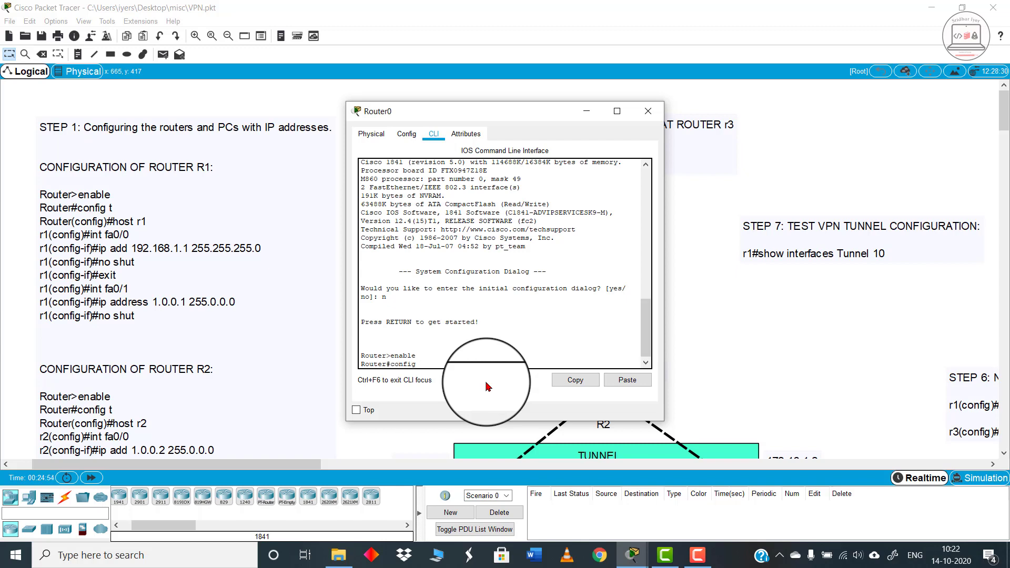
text(config t)
key(Return)
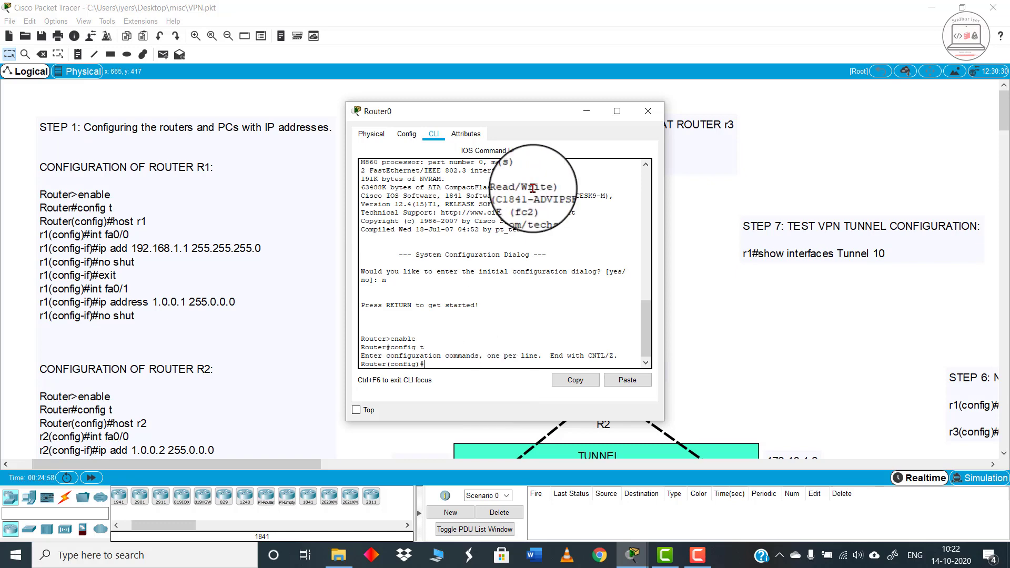
click(648, 113)
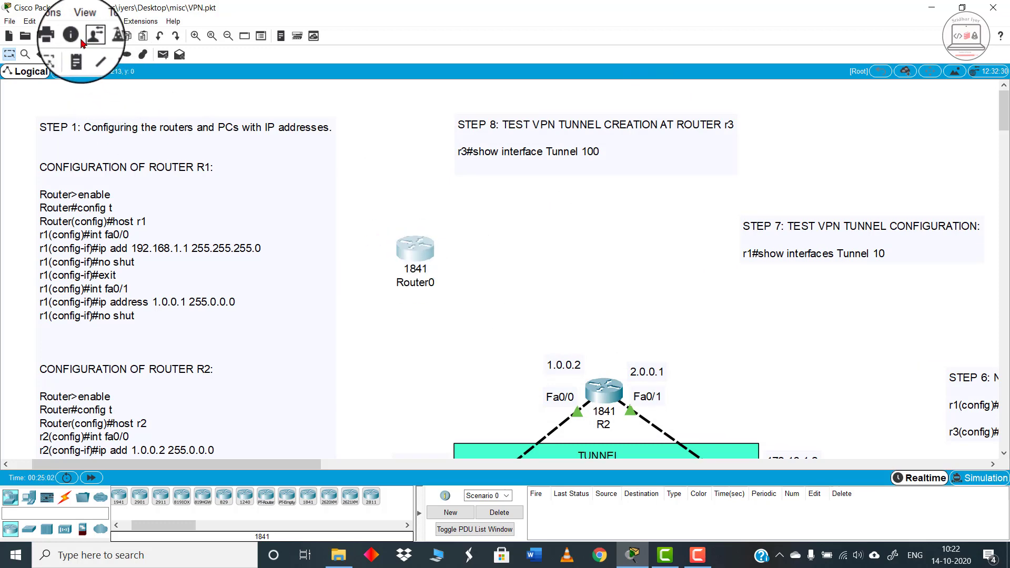
Delete the unconnected 1841 router Router0 from the workspace and return to selection mode
click(41, 54)
click(415, 249)
click(455, 290)
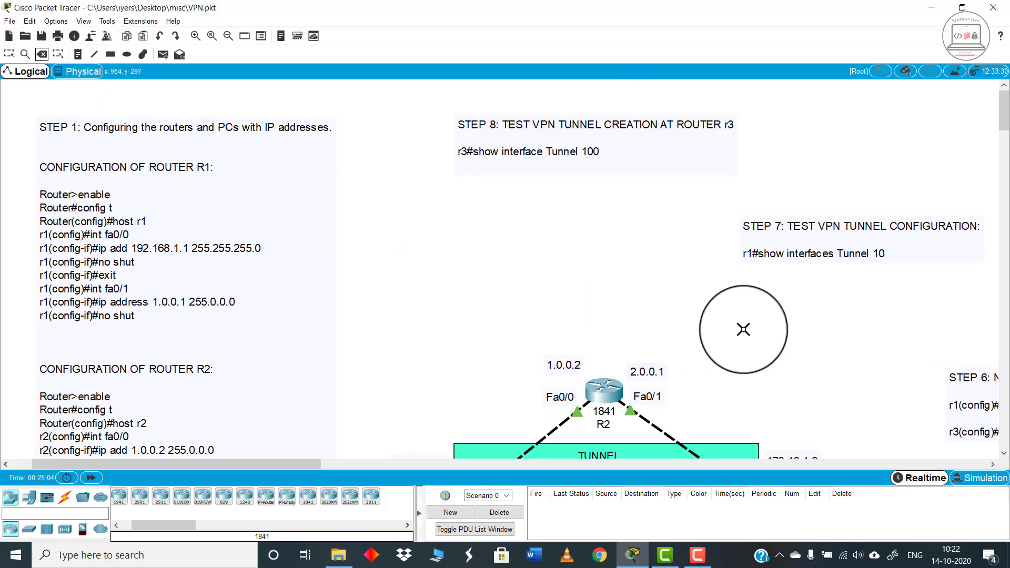
scroll(743, 329, down, 3)
click(9, 54)
Examine PC0's static IPv4 address, subnet mask and default gateway in its IP configuration beside the topology
scroll(519, 237, down, 2)
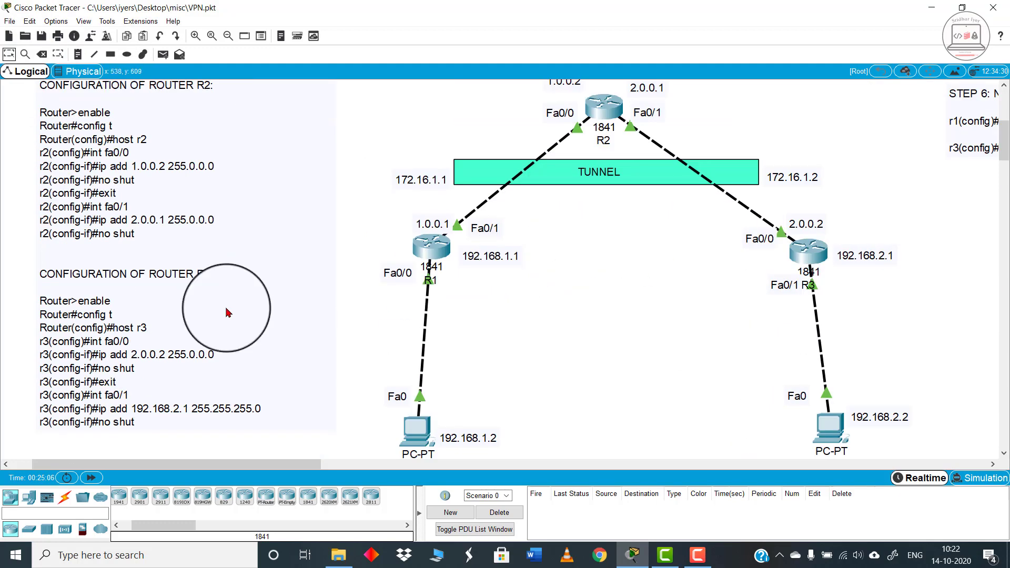
scroll(532, 412, up, 3)
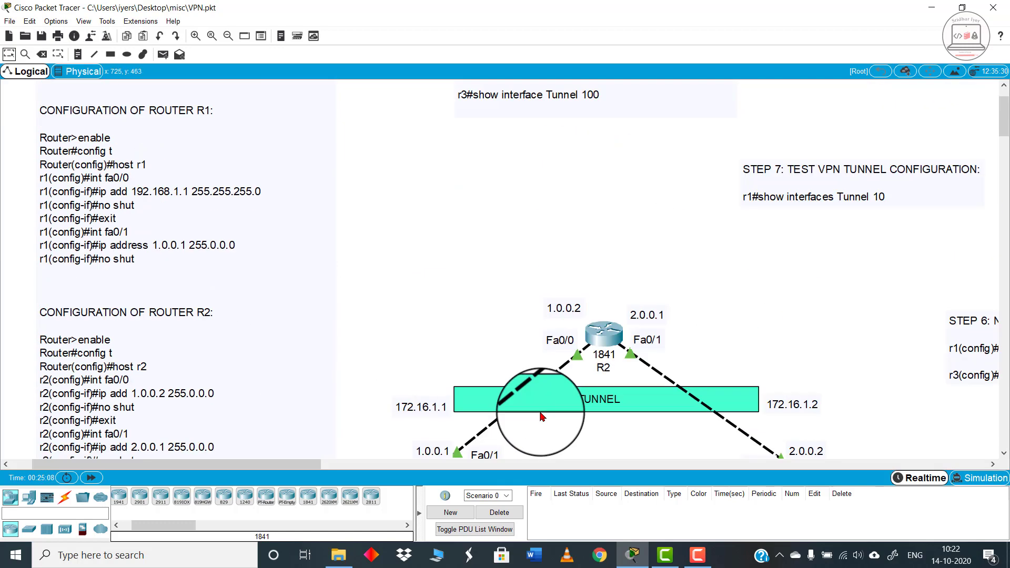
scroll(539, 416, up, 2)
scroll(736, 386, down, 8)
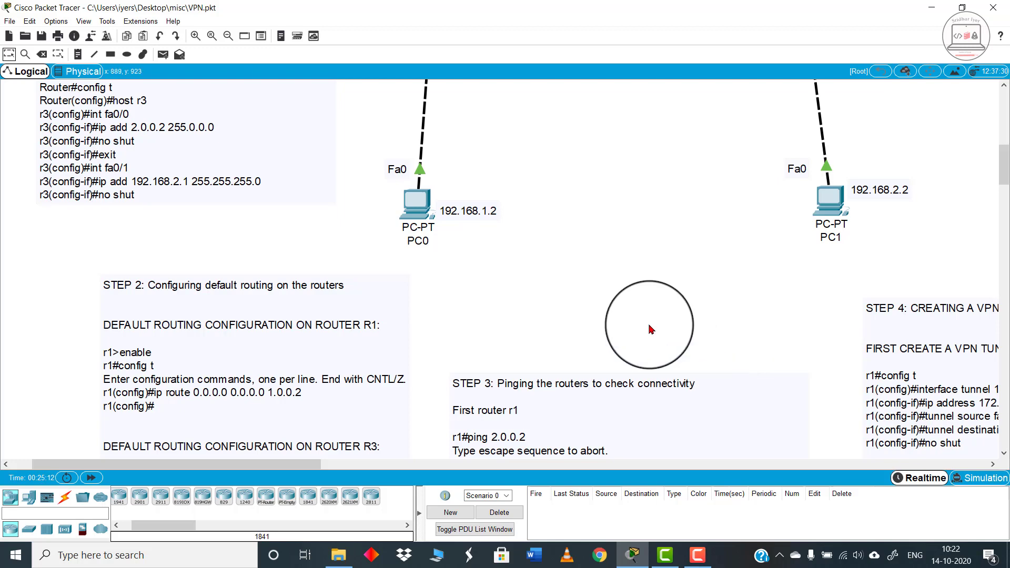
scroll(488, 255, up, 2)
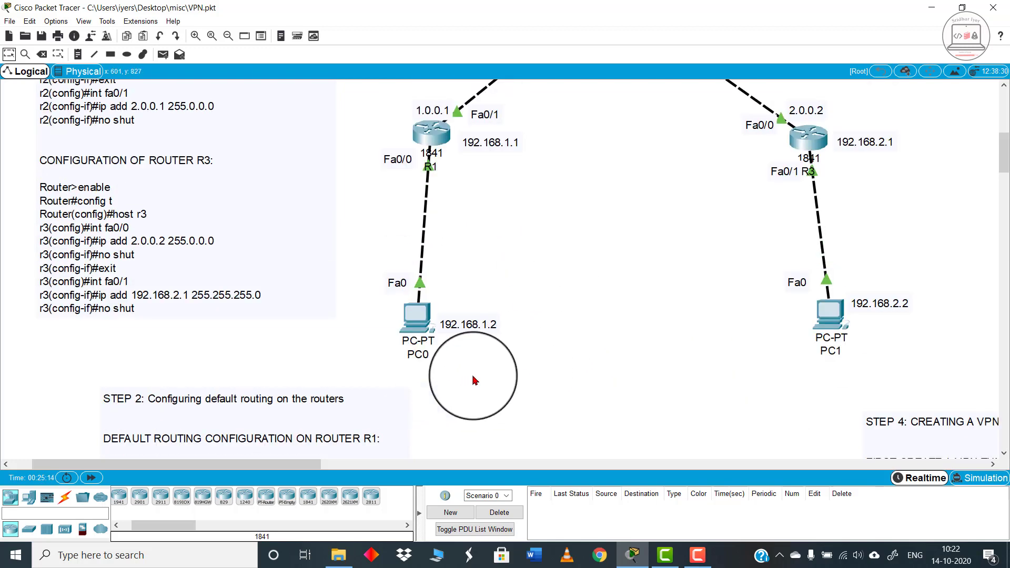
click(414, 327)
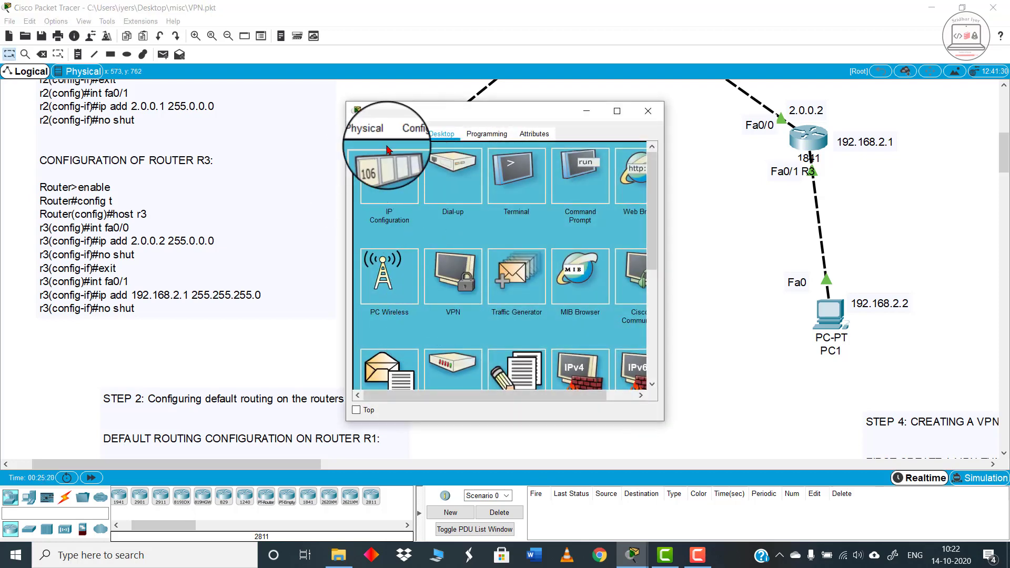
click(389, 170)
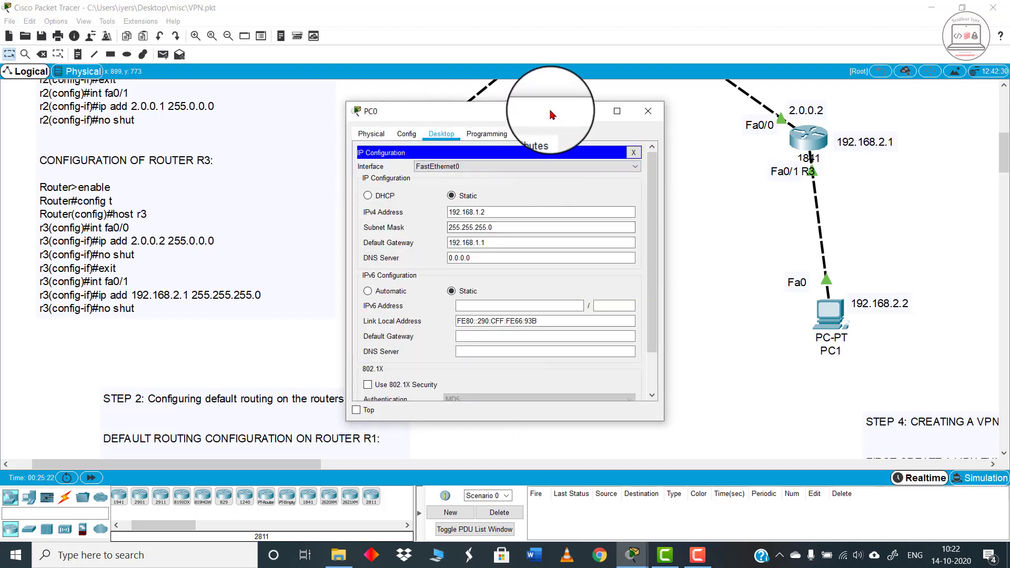
drag(541, 108, 820, 106)
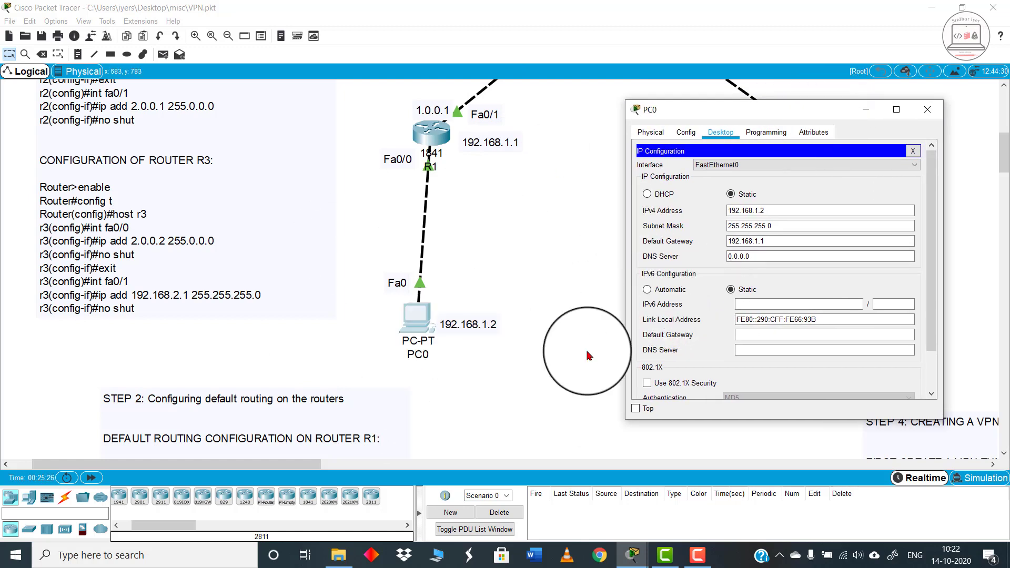
click(932, 114)
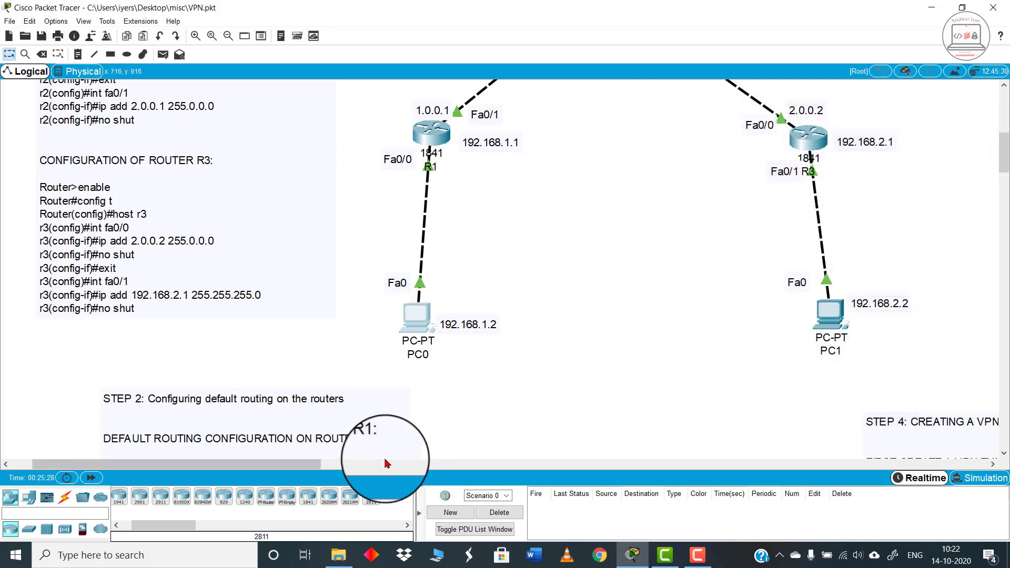
Add a PC end device to the empty area between PC0 and PC1
click(27, 504)
click(121, 495)
click(622, 327)
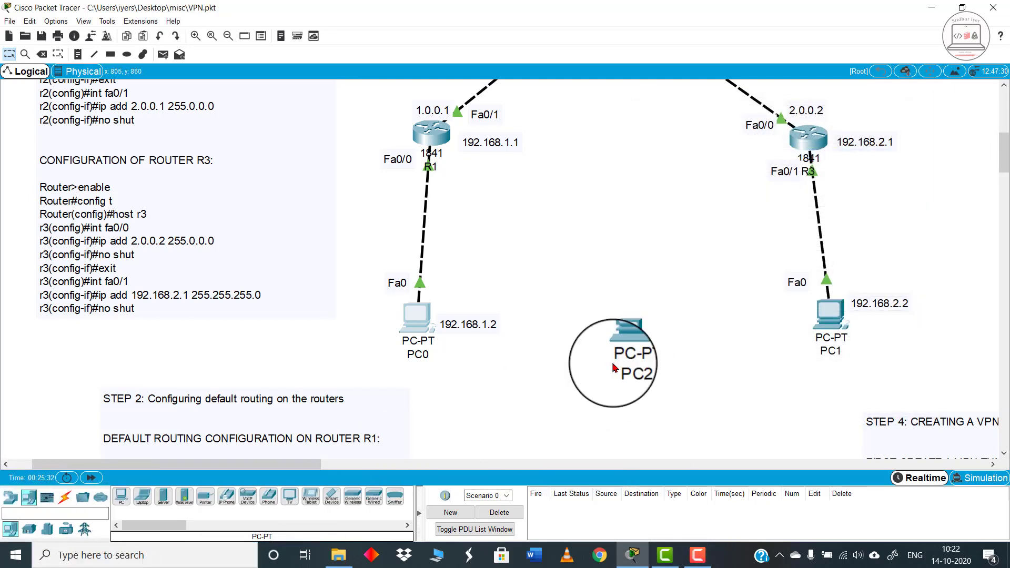
Give PC2 the static IPv4 address 192.168.2.7 with subnet mask 255.255.255.0
click(634, 329)
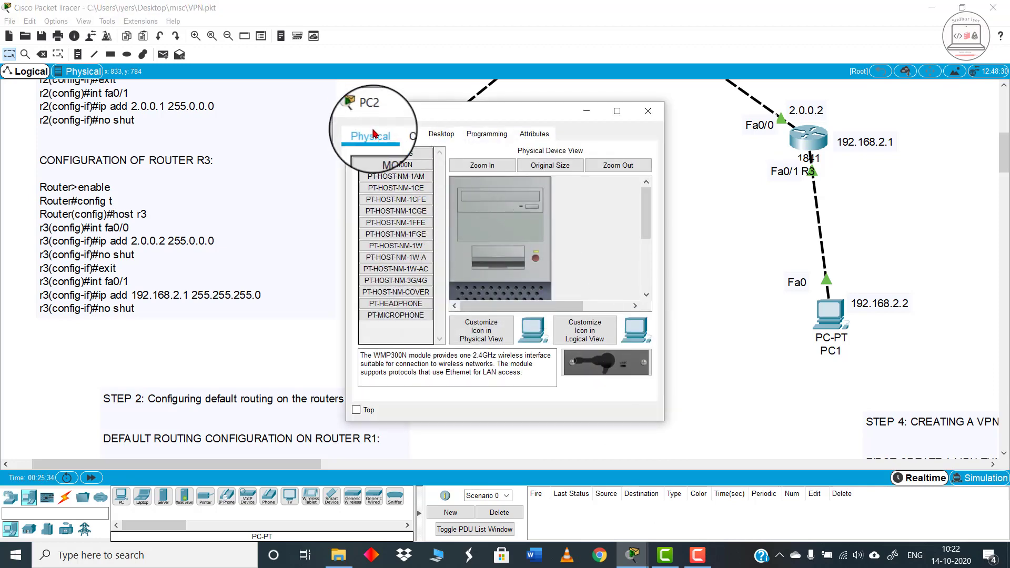
click(442, 137)
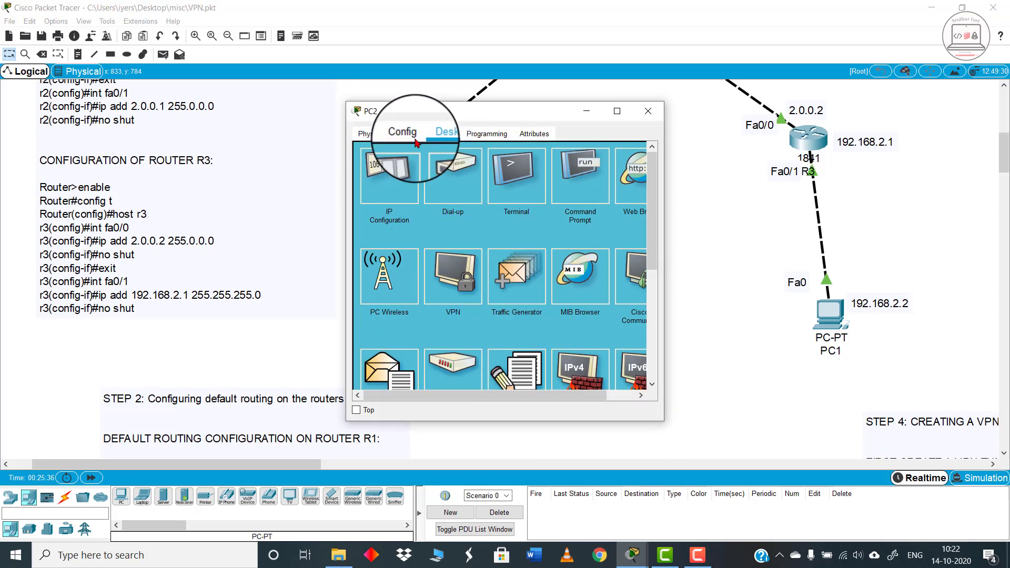
click(395, 197)
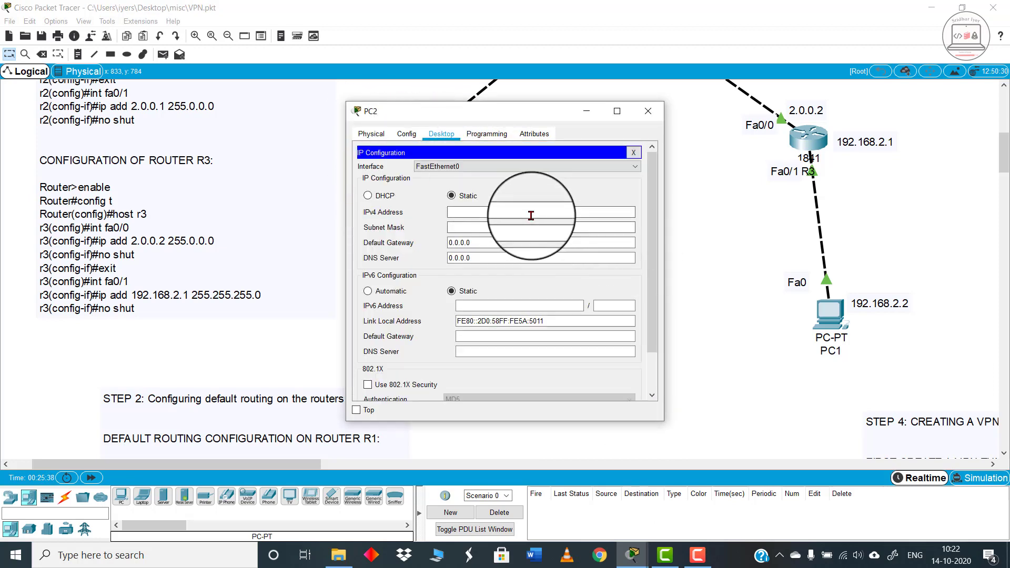
drag(542, 112, 900, 119)
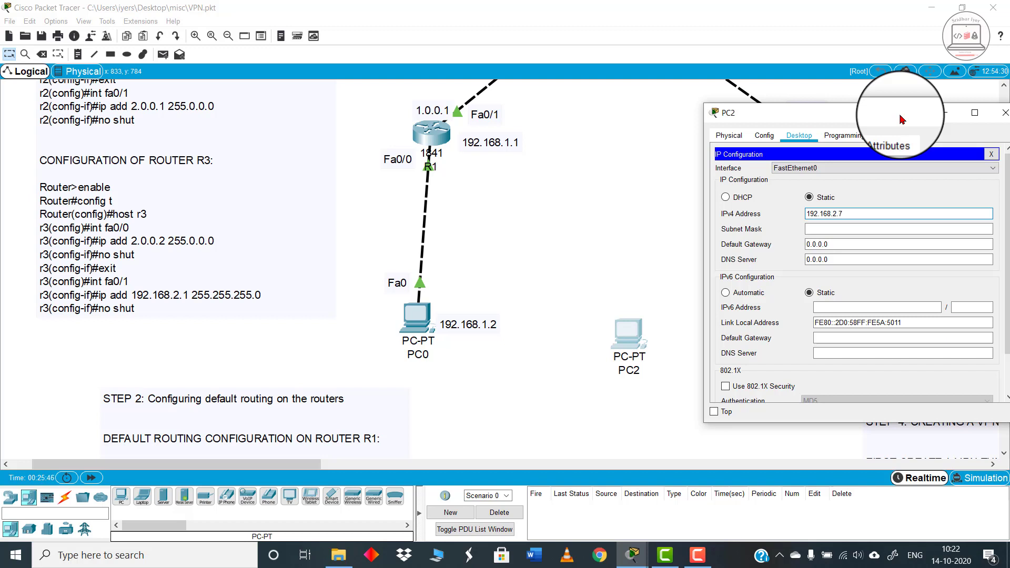
click(822, 228)
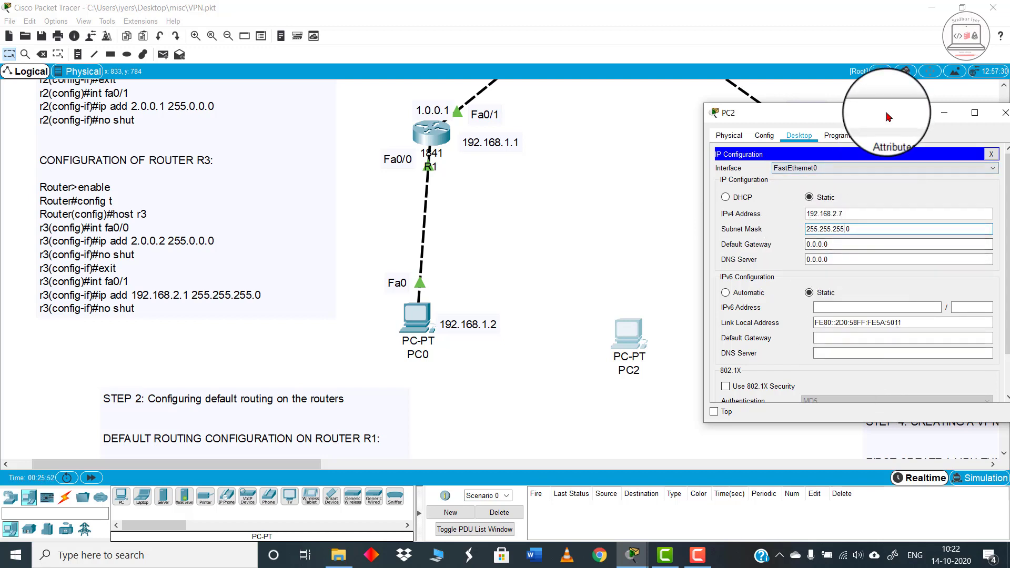
drag(889, 119, 815, 111)
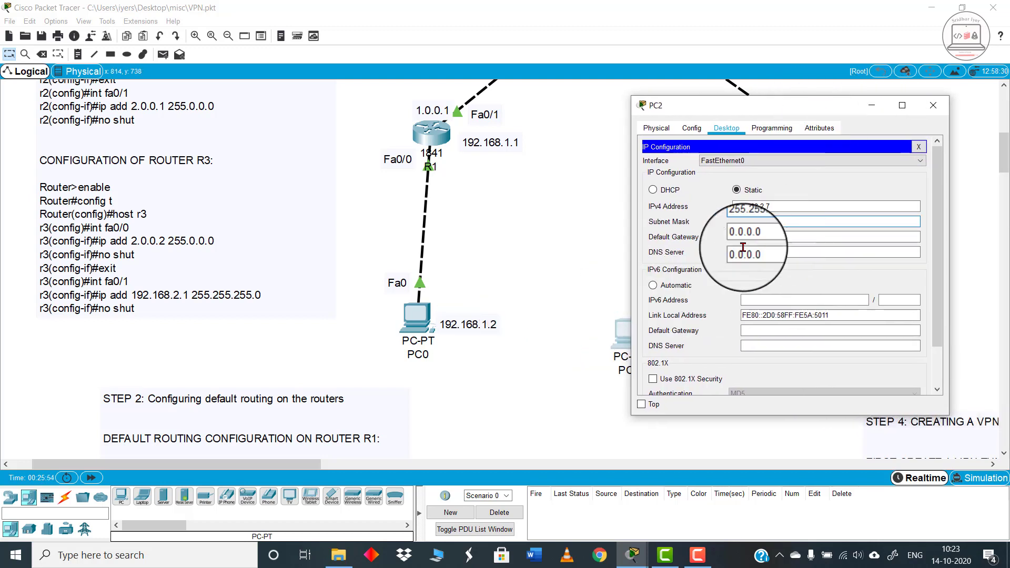
Compare PC0's IP settings and default gateway with router R1's LAN interface address in the topology
click(423, 318)
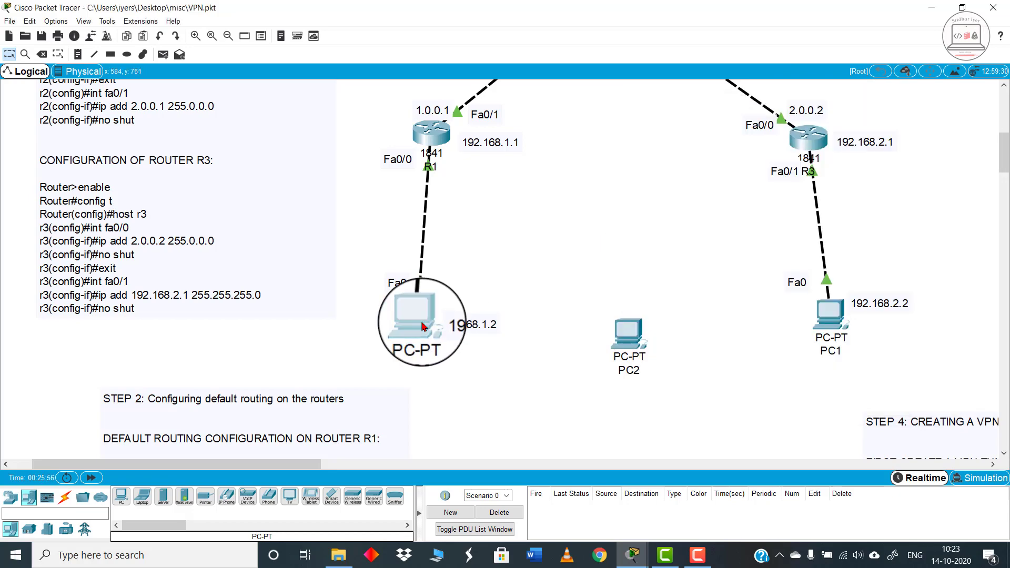
click(387, 173)
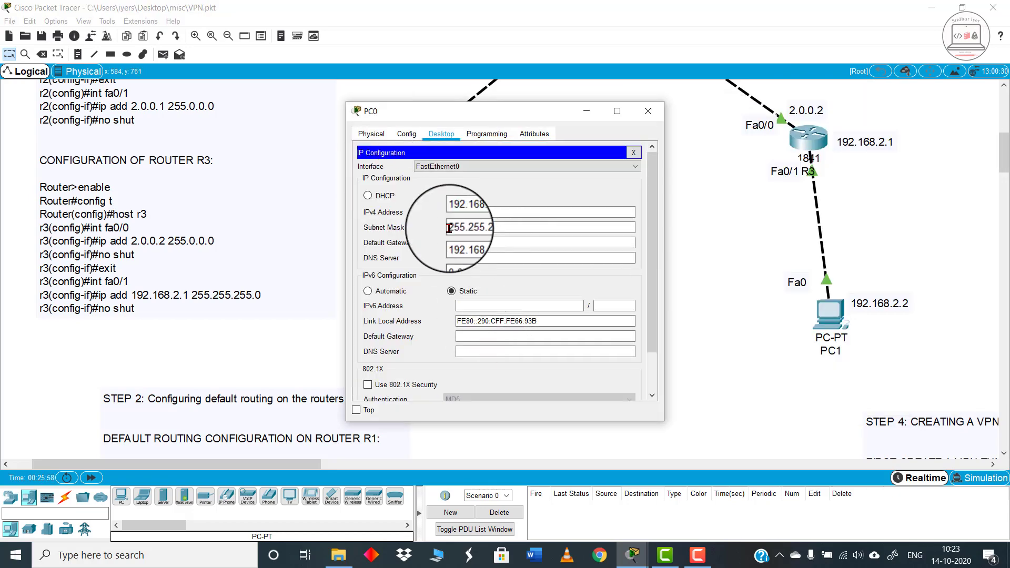
drag(468, 111, 188, 122)
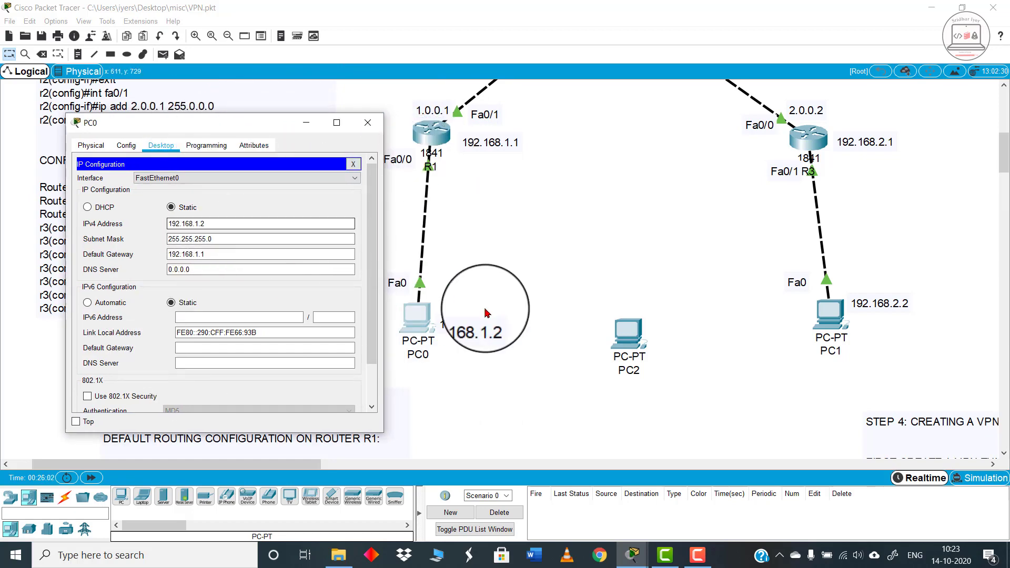
scroll(516, 339, up, 2)
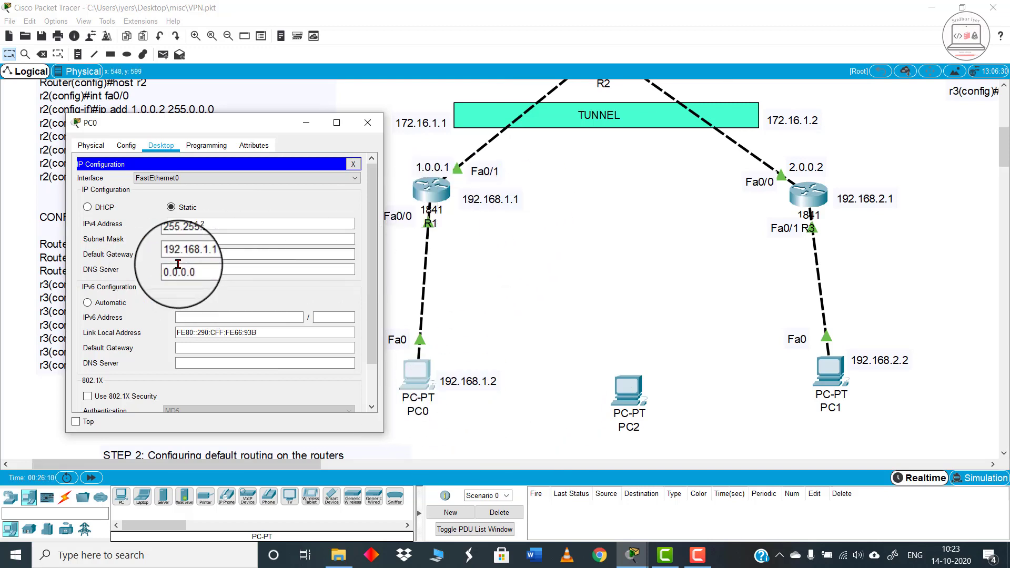
Examine the default gateway entry in PC2's IP configuration
click(368, 123)
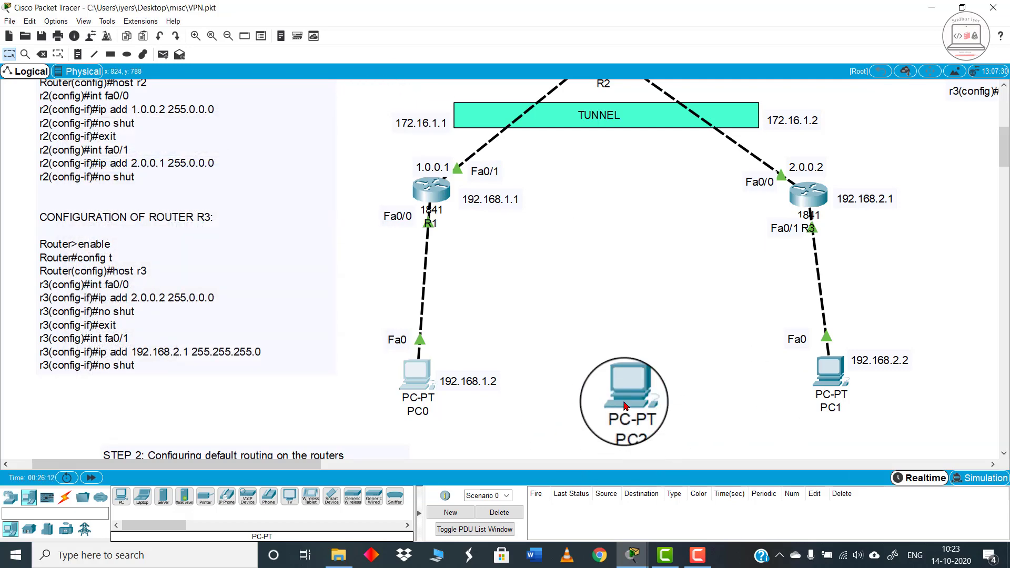
mouse_move(625, 405)
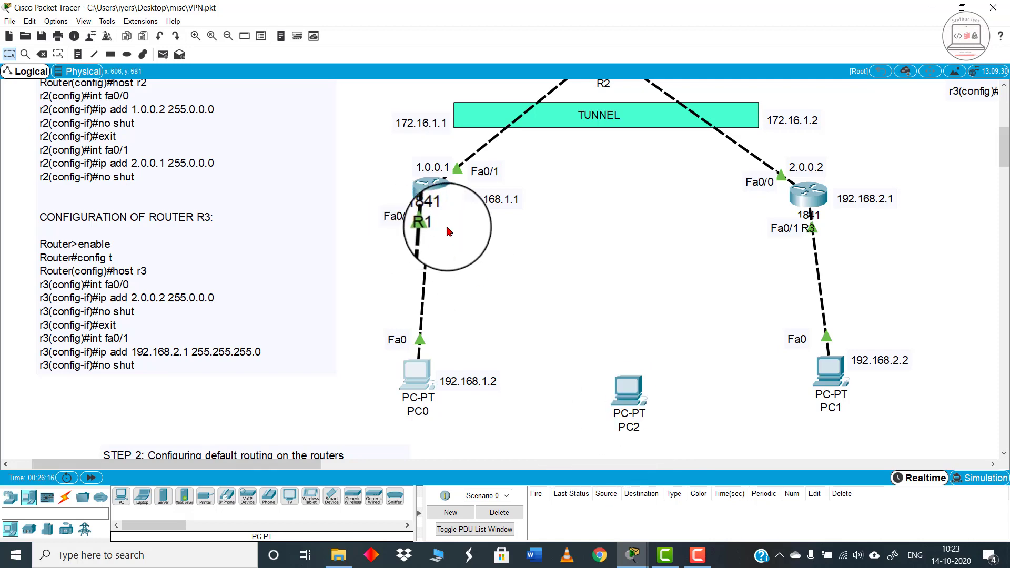
click(628, 392)
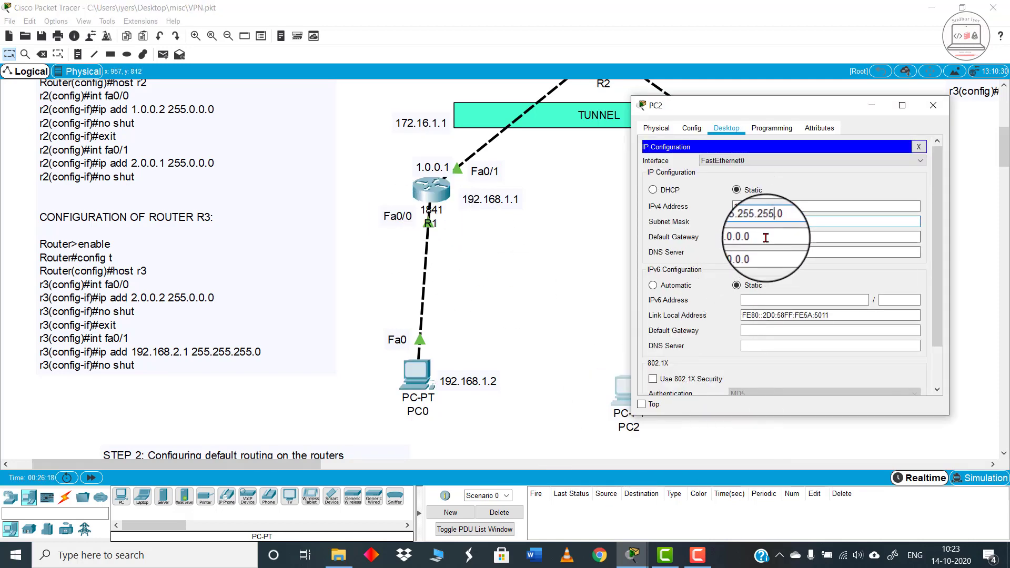
drag(764, 237, 717, 237)
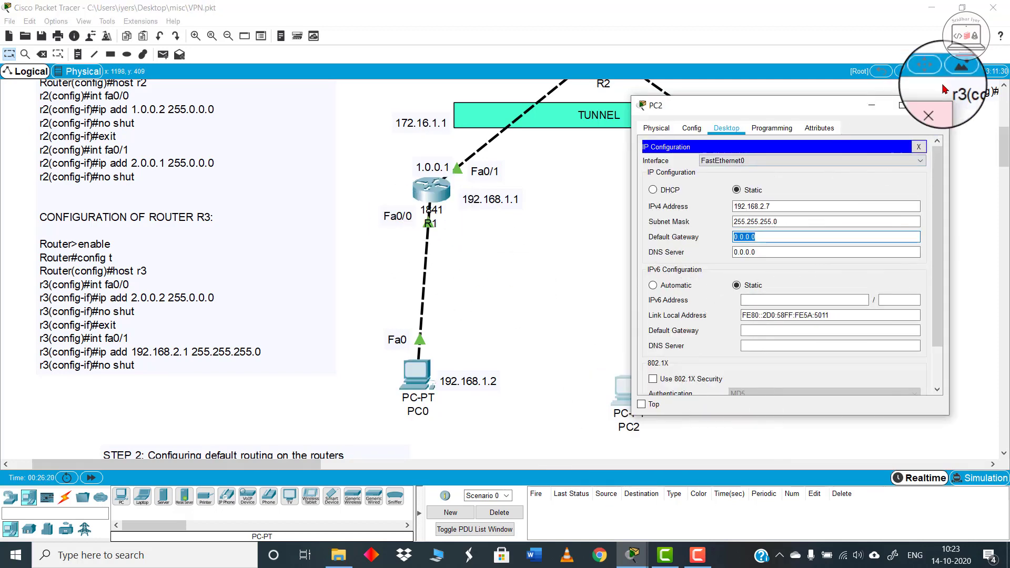
click(933, 105)
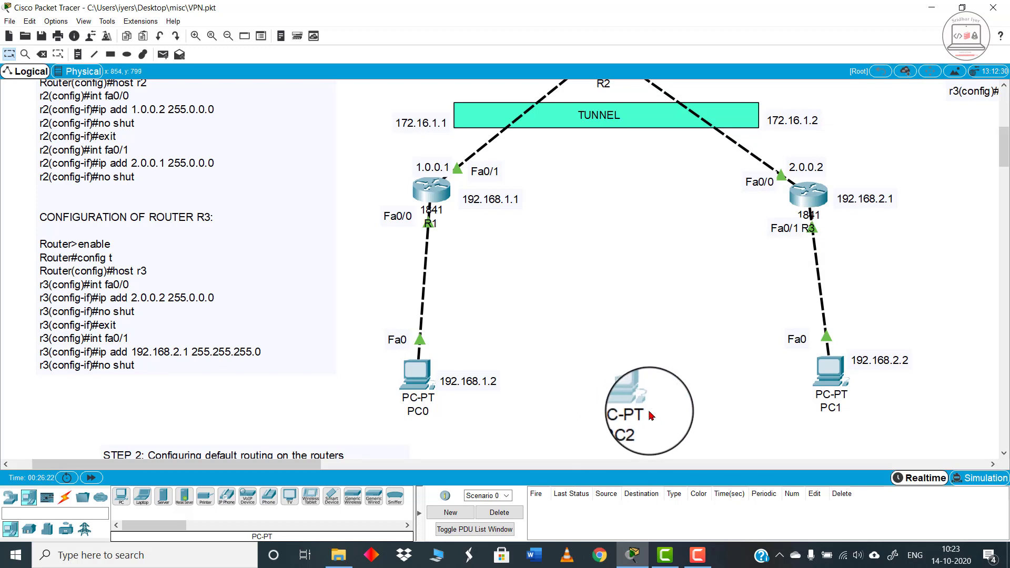
Delete the unconnected PC2 from the area between PC0 and PC1
click(46, 57)
click(453, 290)
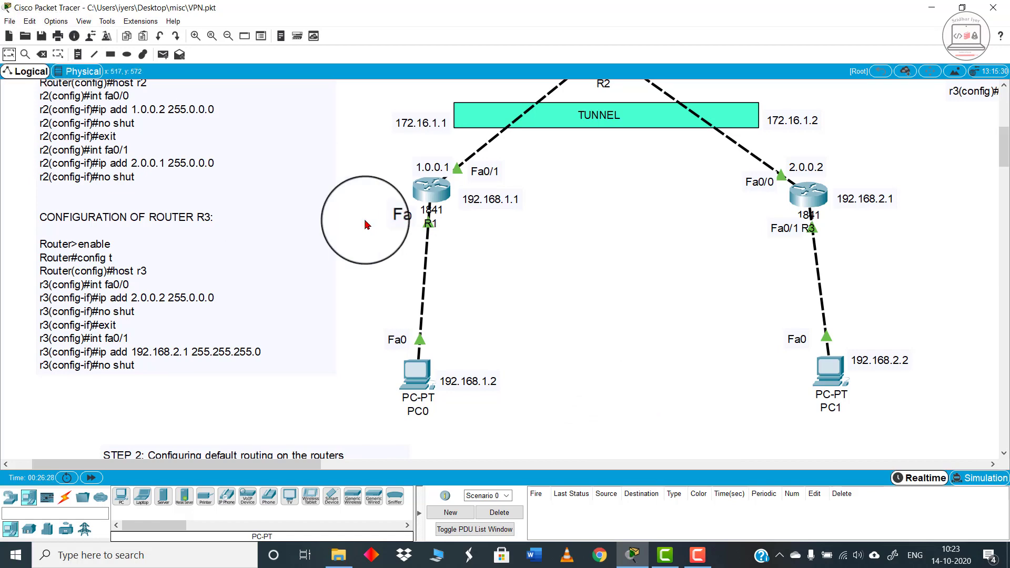
Examine the topology's router and PC addresses alongside the configuration notes for routers R2 and R3
scroll(366, 225, down, 5)
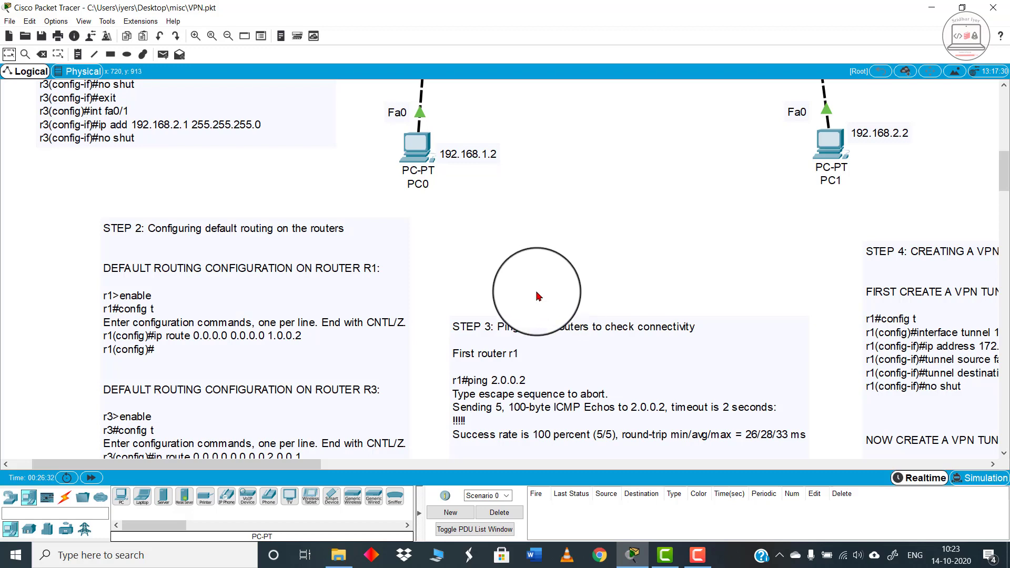
scroll(568, 292, up, 2)
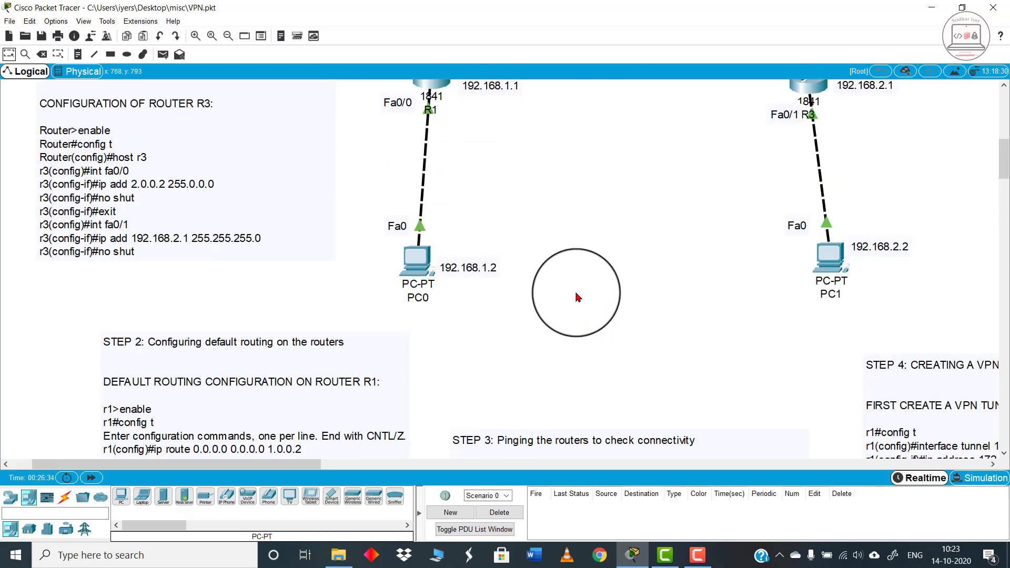
scroll(650, 331, up, 2)
scroll(650, 332, up, 1)
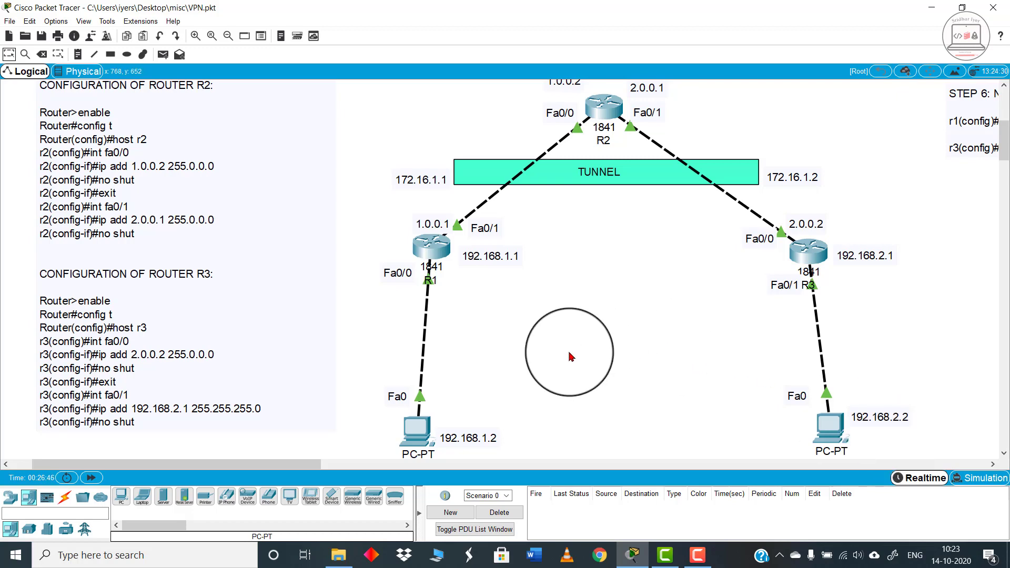
scroll(568, 374, up, 2)
scroll(500, 363, down, 1)
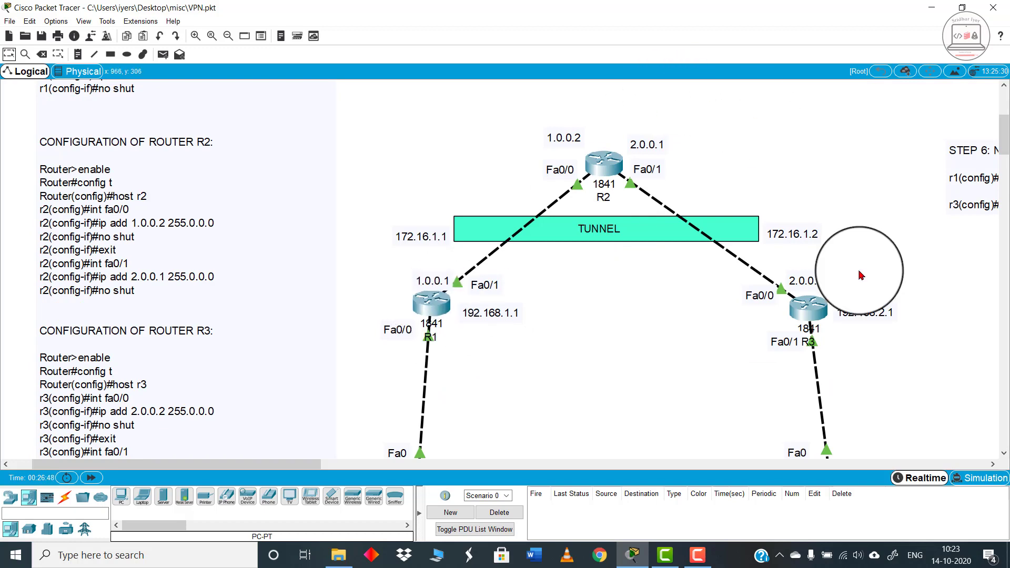
scroll(591, 331, down, 1)
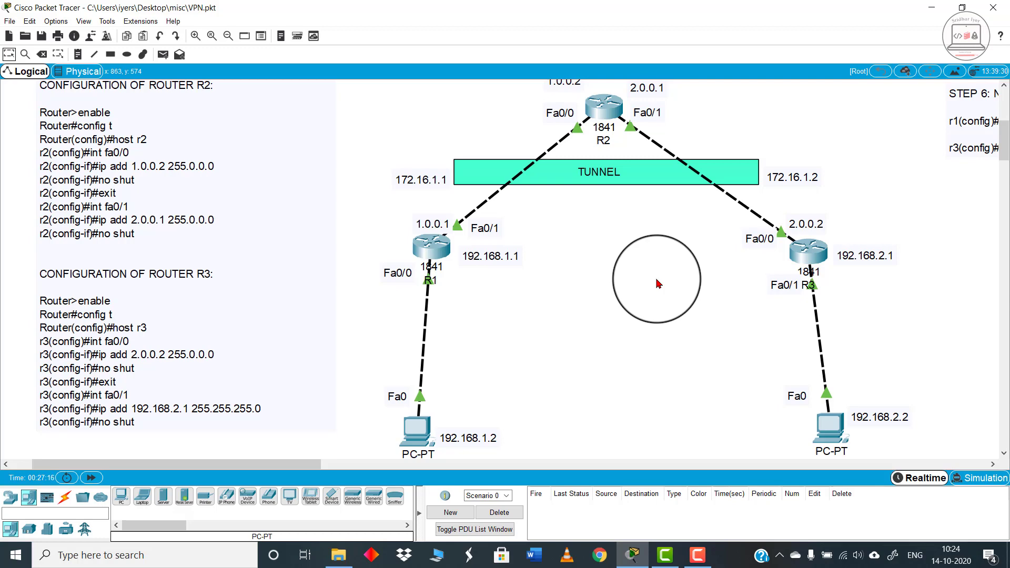
scroll(657, 316, down, 1)
scroll(654, 353, up, 2)
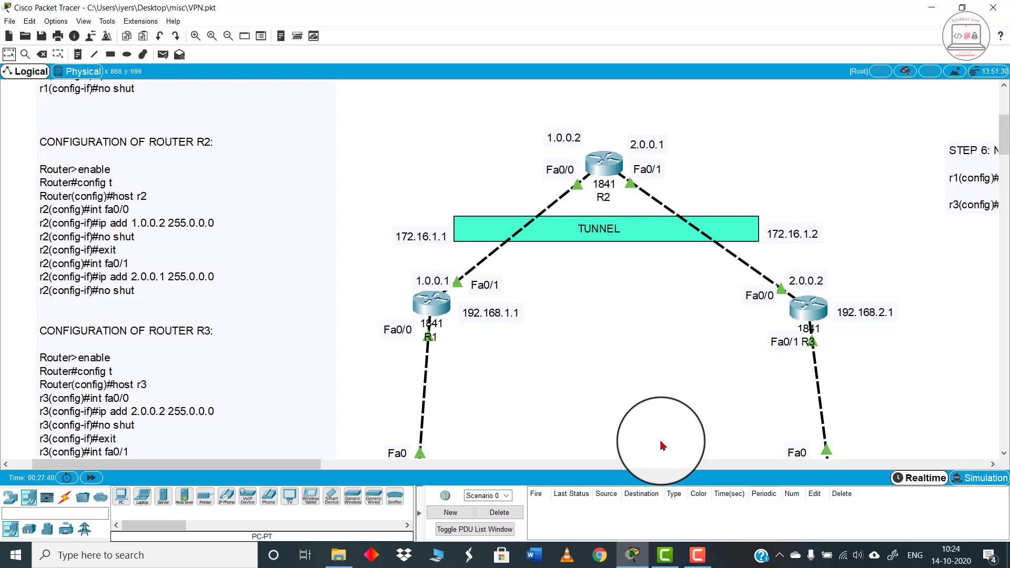
Compare the default routes for R1 and R3 in the Step 2 notes with router R2's interface addresses in the topology
scroll(662, 445, down, 8)
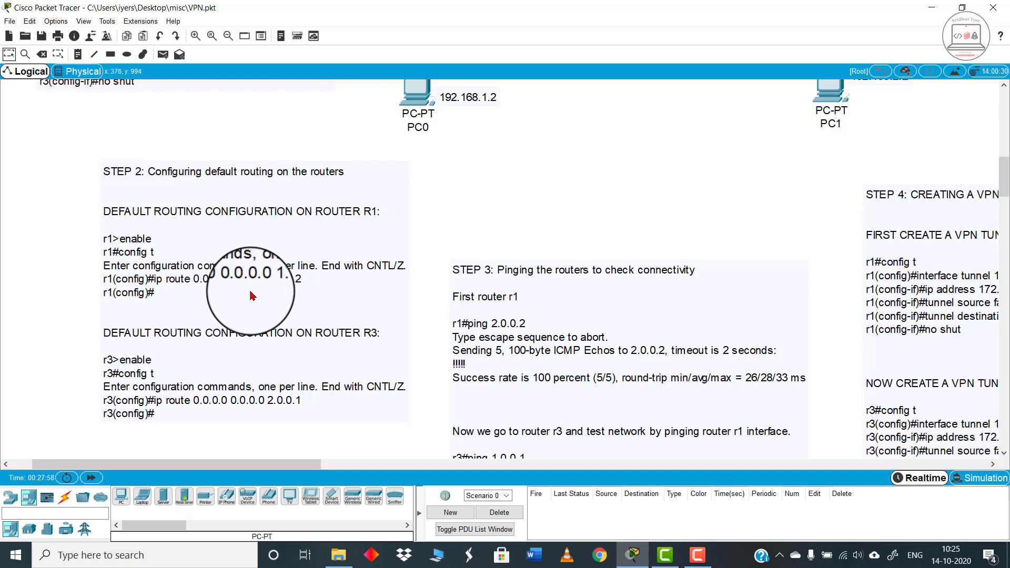
scroll(458, 356, up, 5)
scroll(453, 352, down, 4)
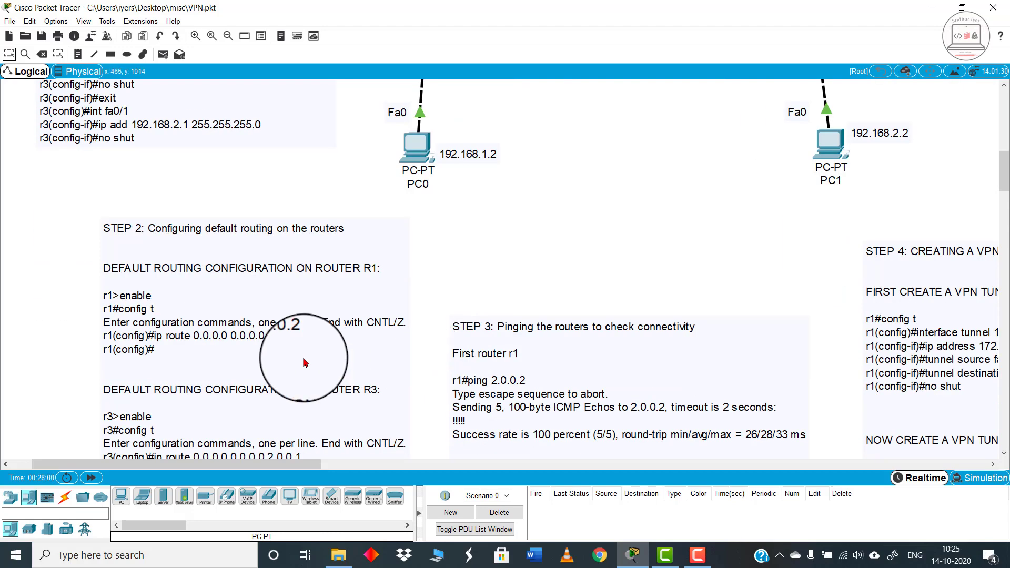
scroll(541, 305, up, 6)
scroll(588, 332, up, 3)
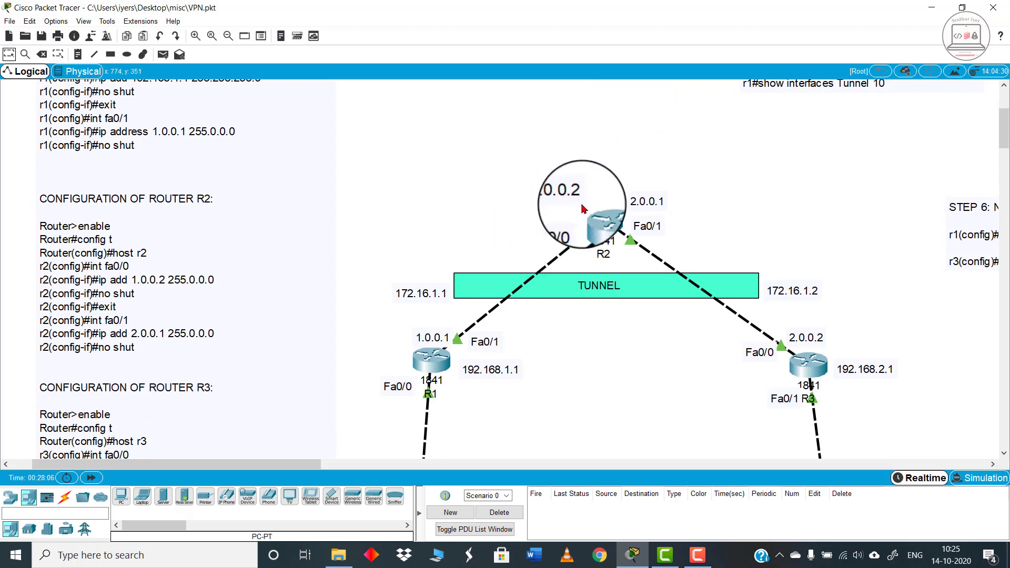
scroll(531, 439, down, 9)
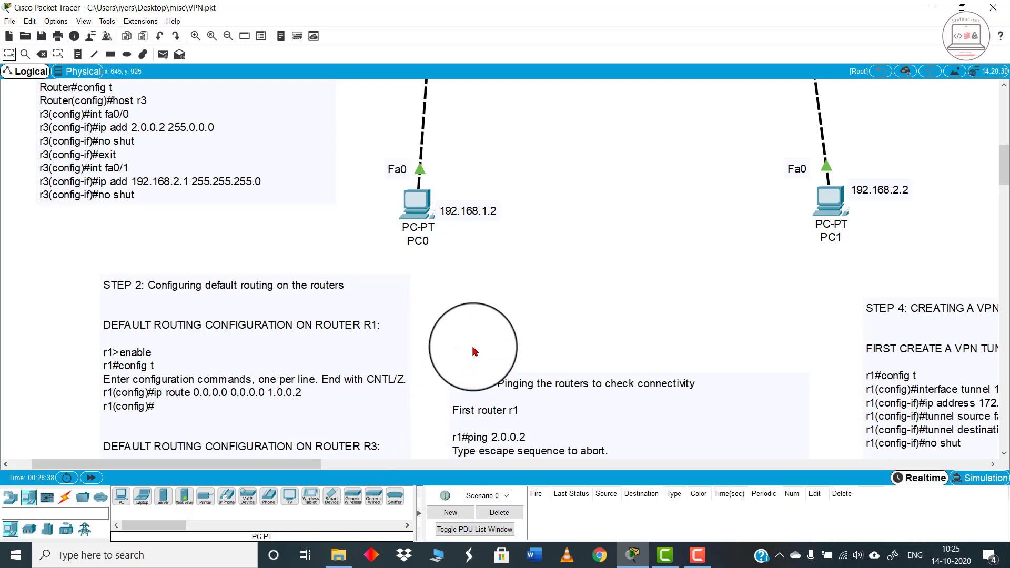
scroll(463, 357, up, 10)
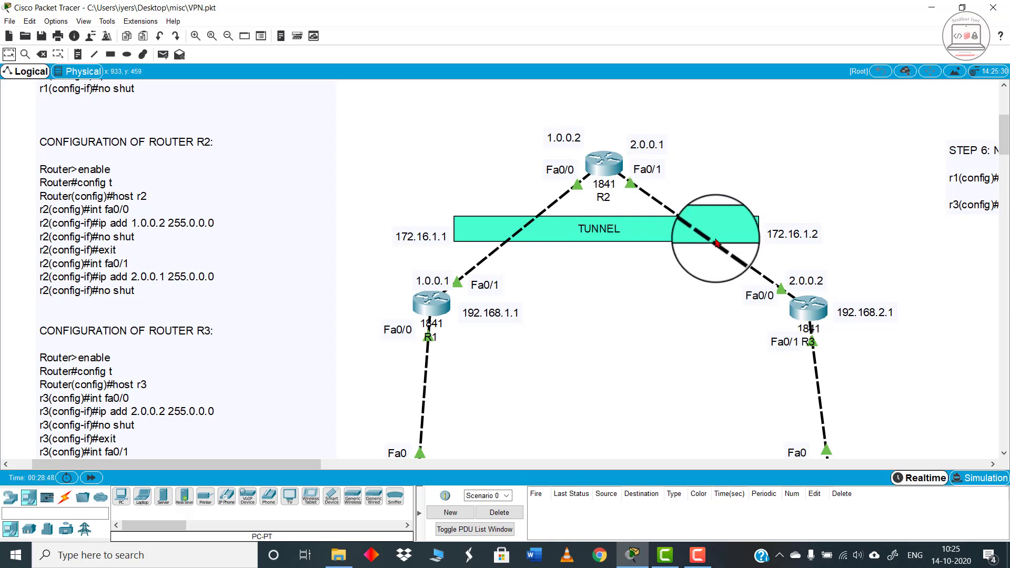
scroll(788, 284, down, 2)
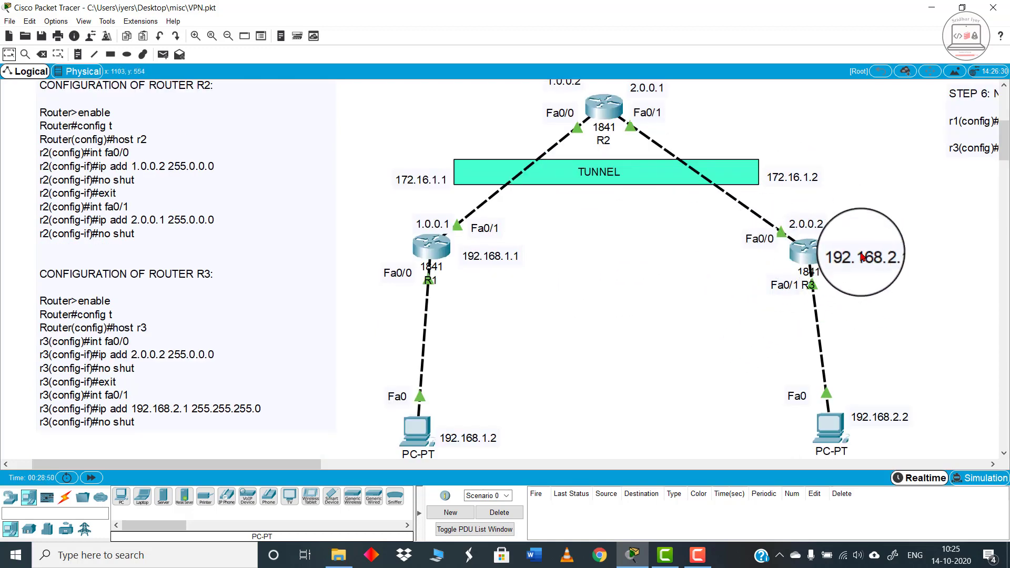
scroll(653, 334, down, 10)
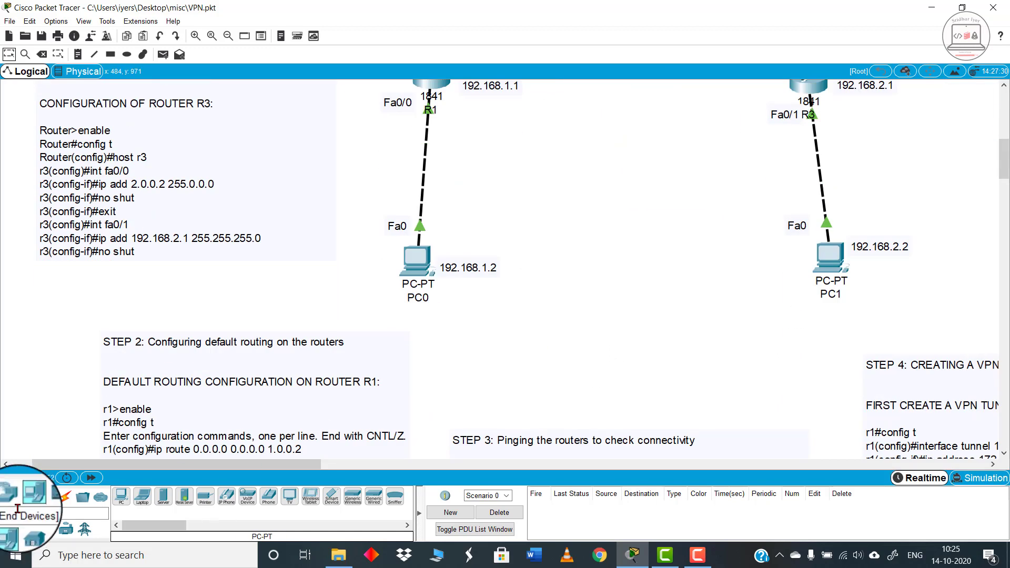
scroll(194, 438, down, 2)
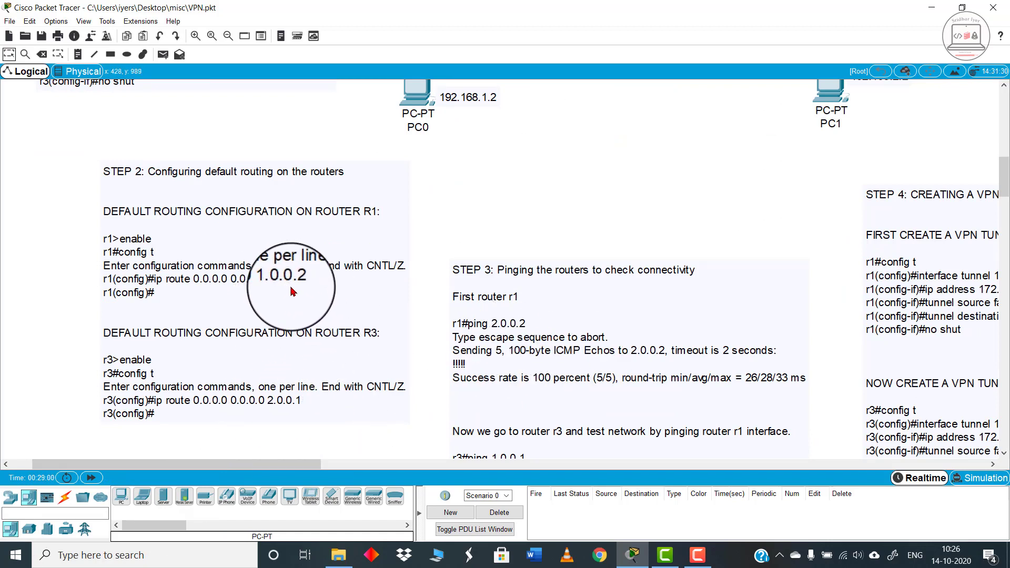
scroll(541, 380, up, 8)
scroll(541, 380, up, 6)
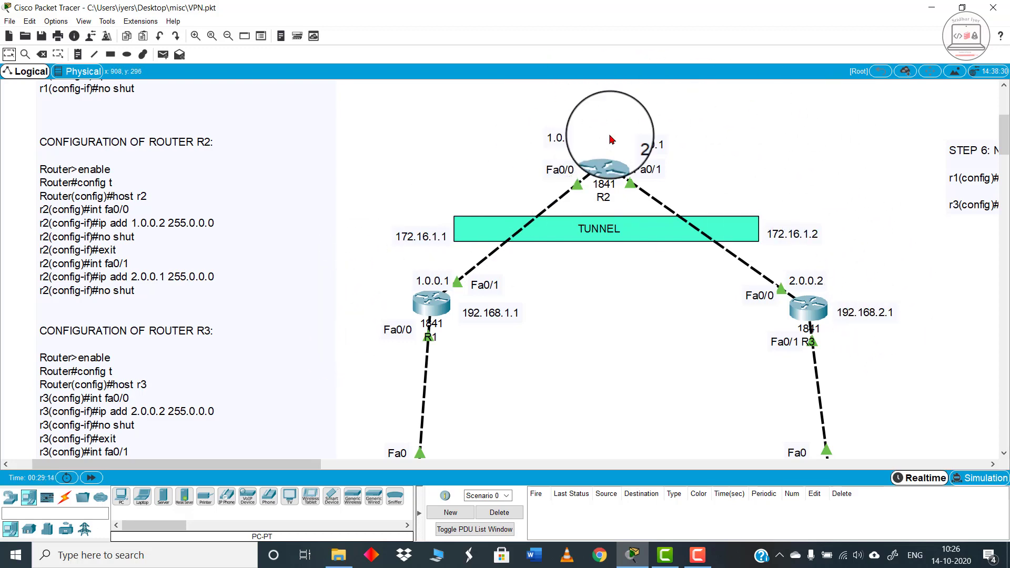
scroll(671, 254, down, 6)
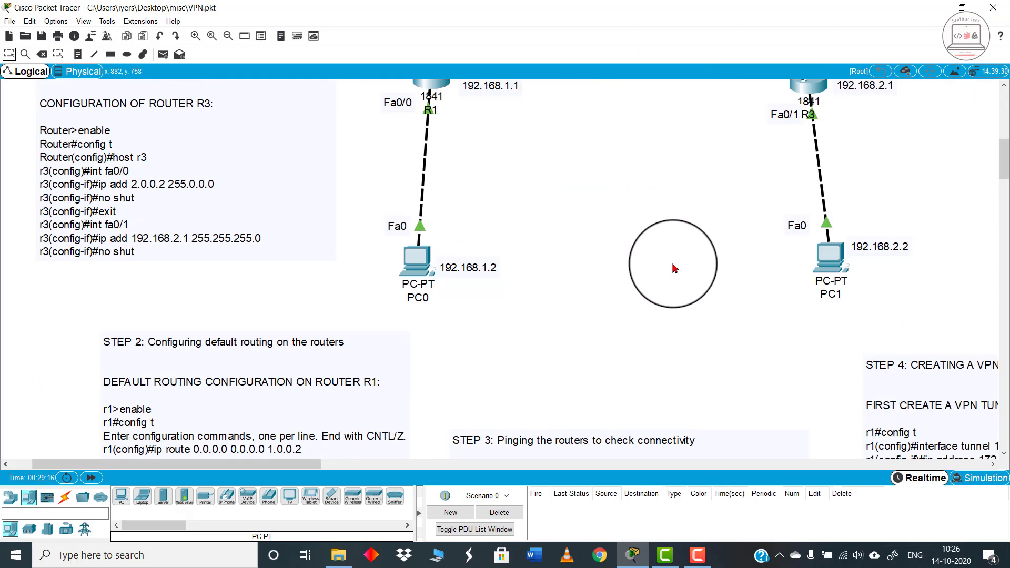
Ping router R3's Fa0/0 address 2.0.0.2 from router R1's command line
scroll(677, 293, up, 1)
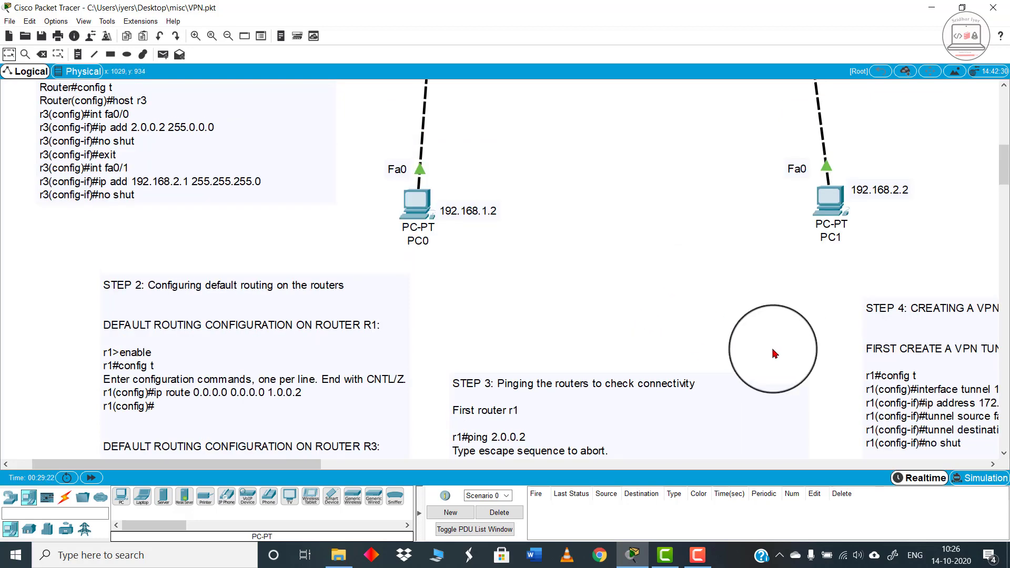
scroll(676, 347, up, 3)
scroll(678, 342, up, 2)
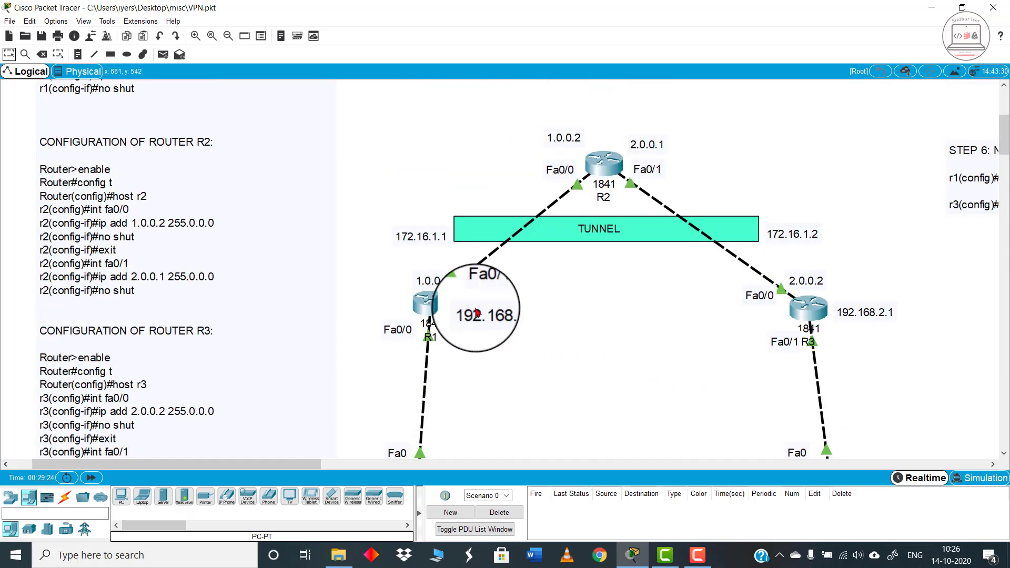
click(432, 308)
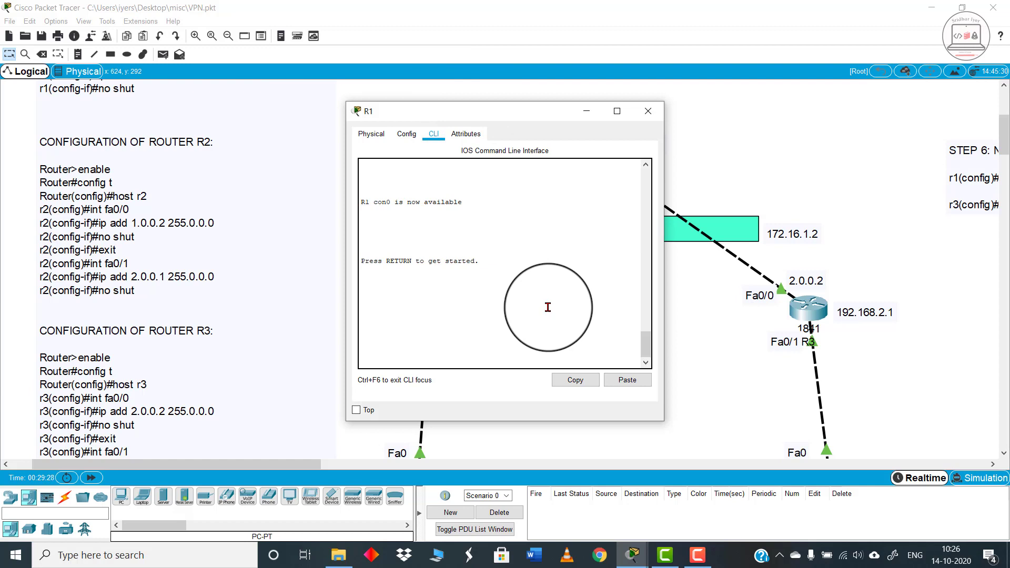
key(Return)
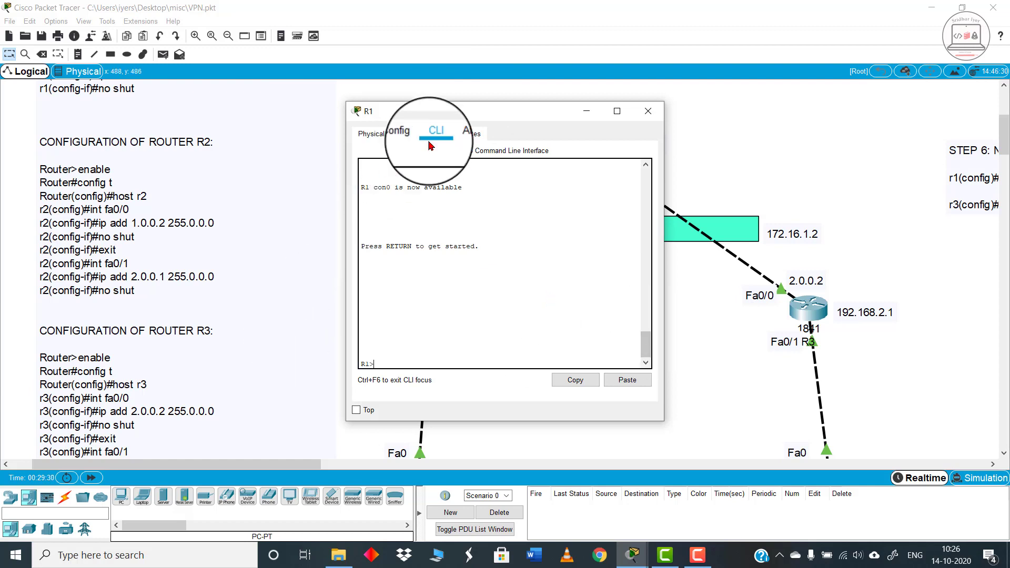
drag(504, 110, 372, 117)
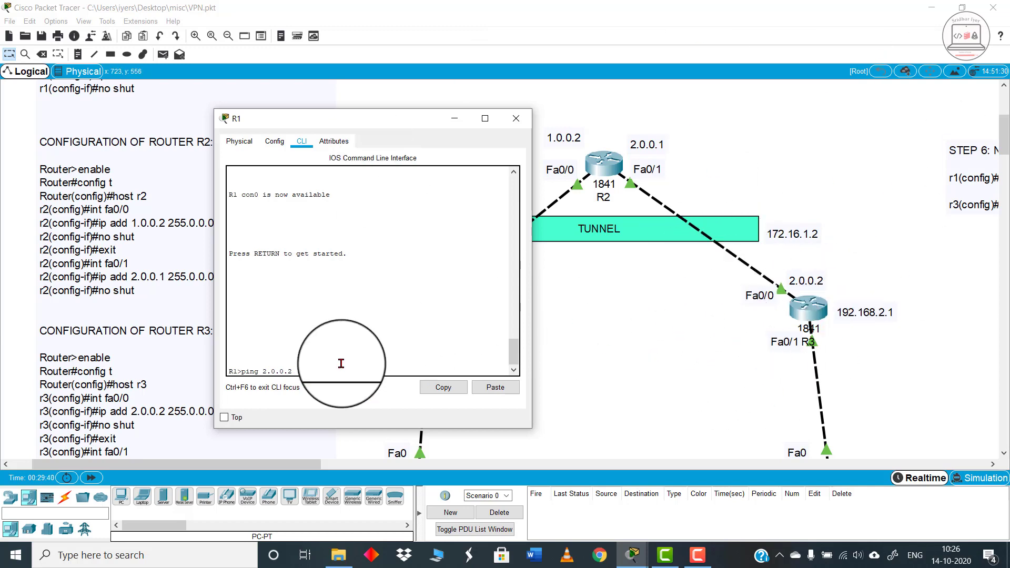
key(Return)
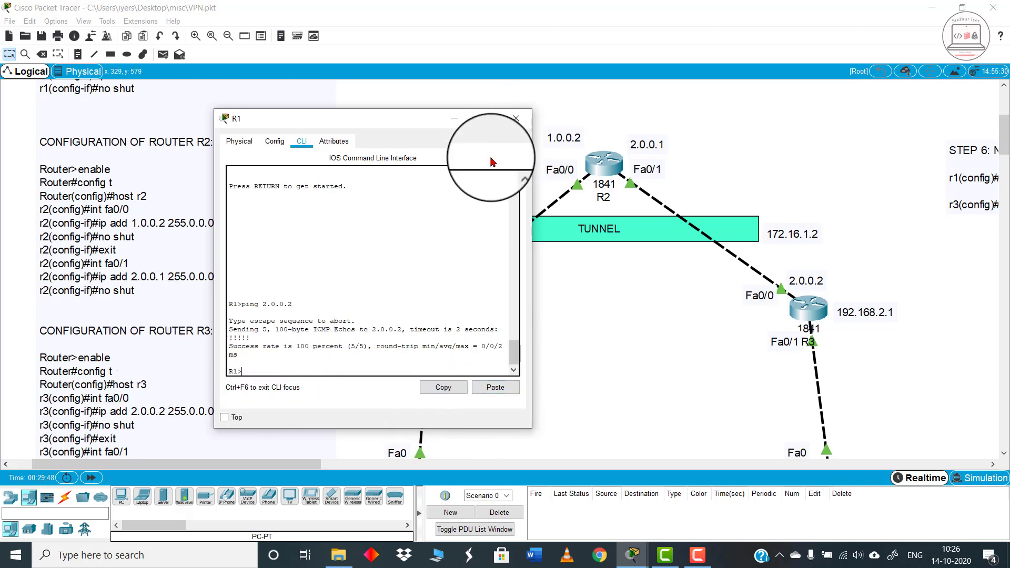
click(516, 119)
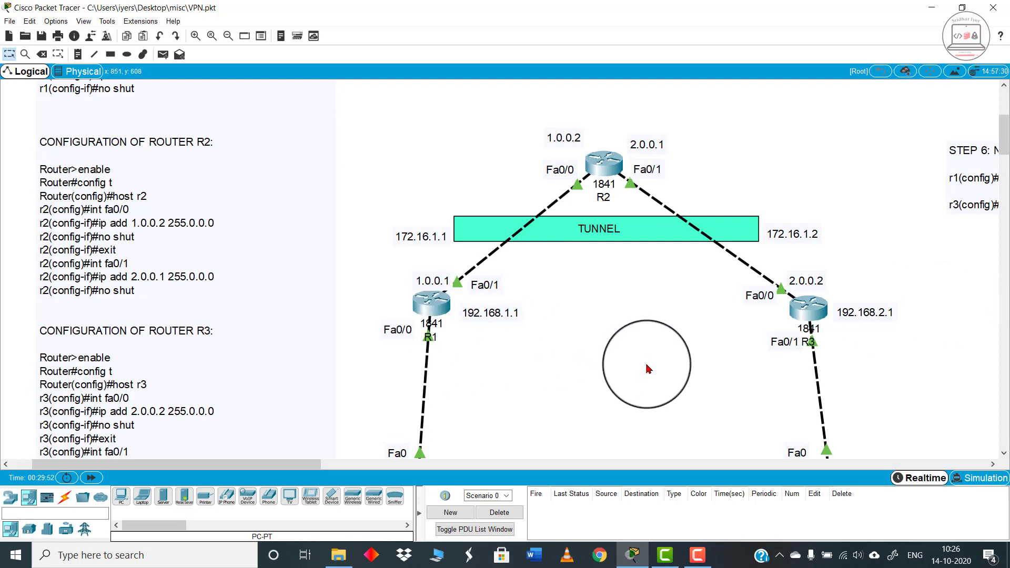
Ping router R1's Fa0/1 address 1.0.0.1 from router R3's command line, following the Step 3 notes, and close R3's window
scroll(648, 370, down, 10)
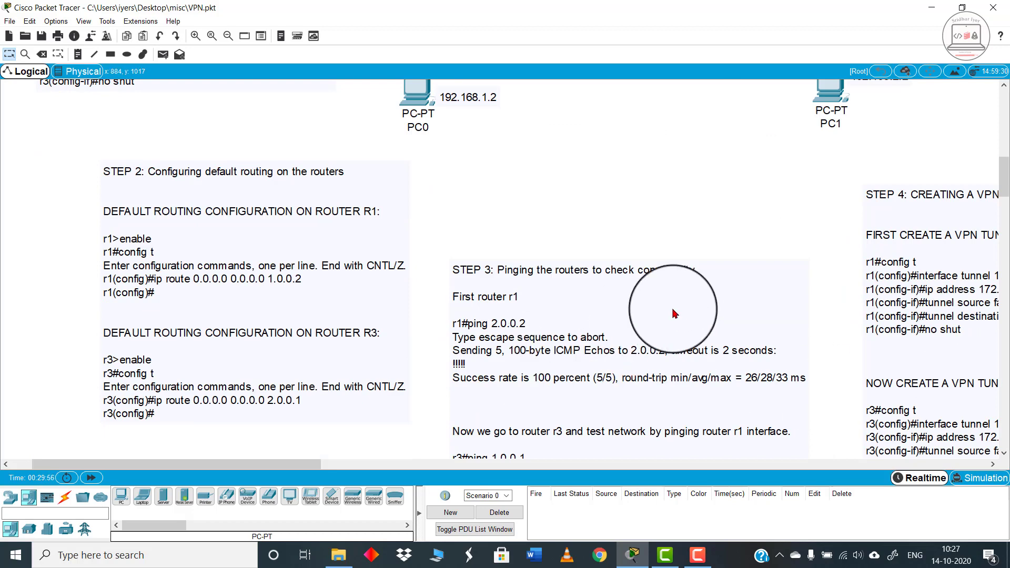
scroll(605, 341, down, 3)
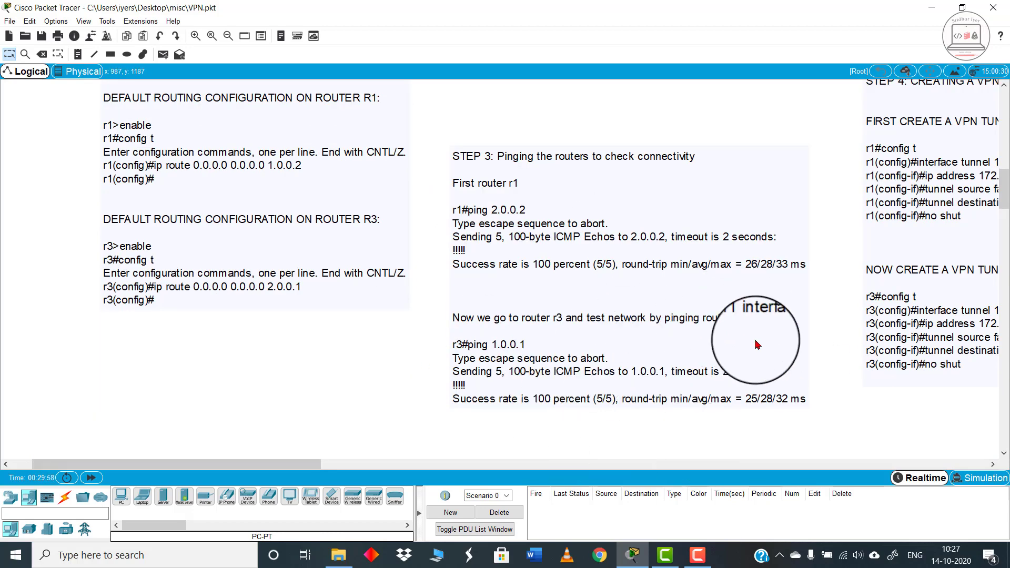
scroll(789, 326, up, 3)
scroll(818, 351, up, 9)
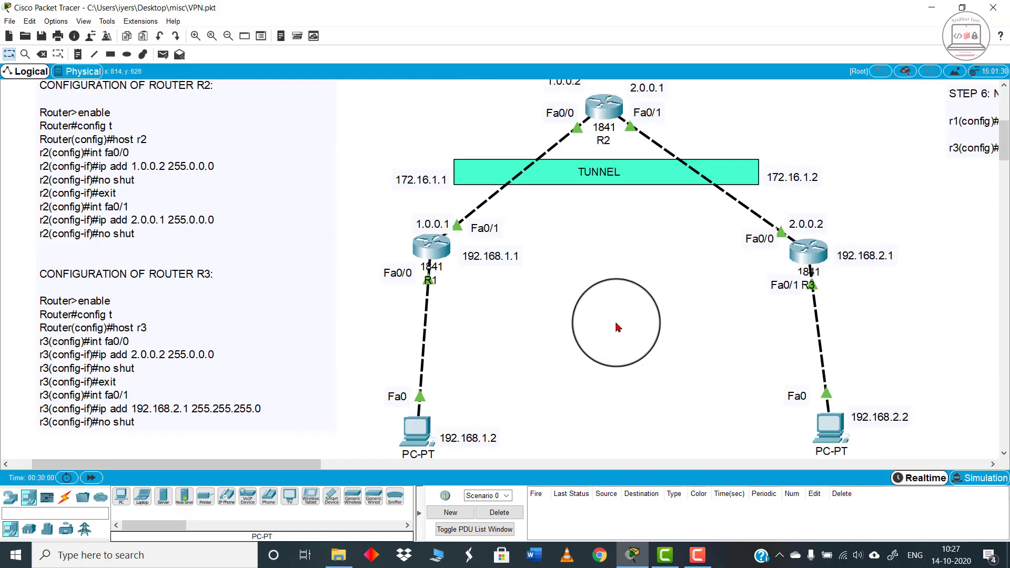
click(801, 255)
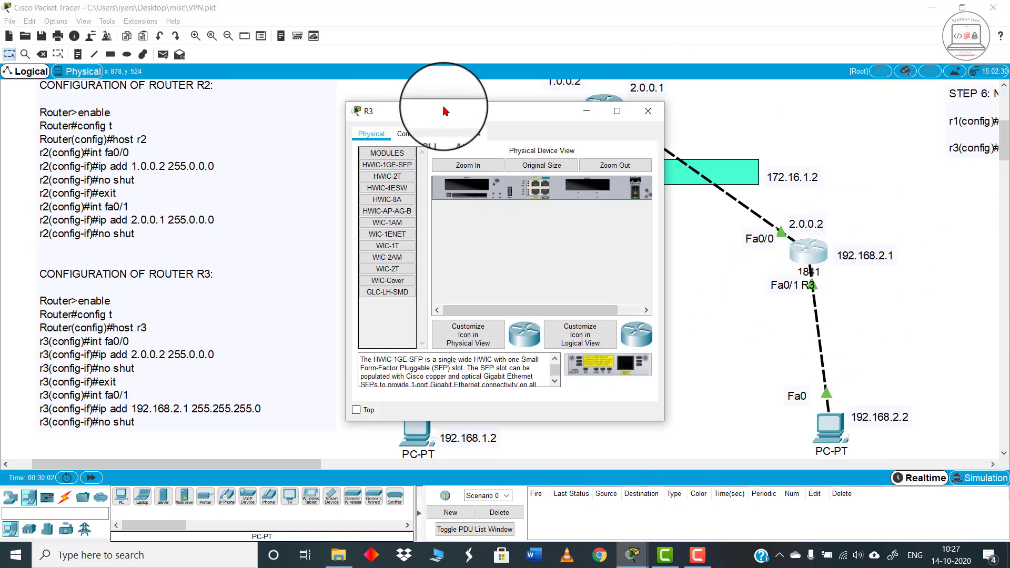
drag(468, 109, 667, 133)
click(626, 153)
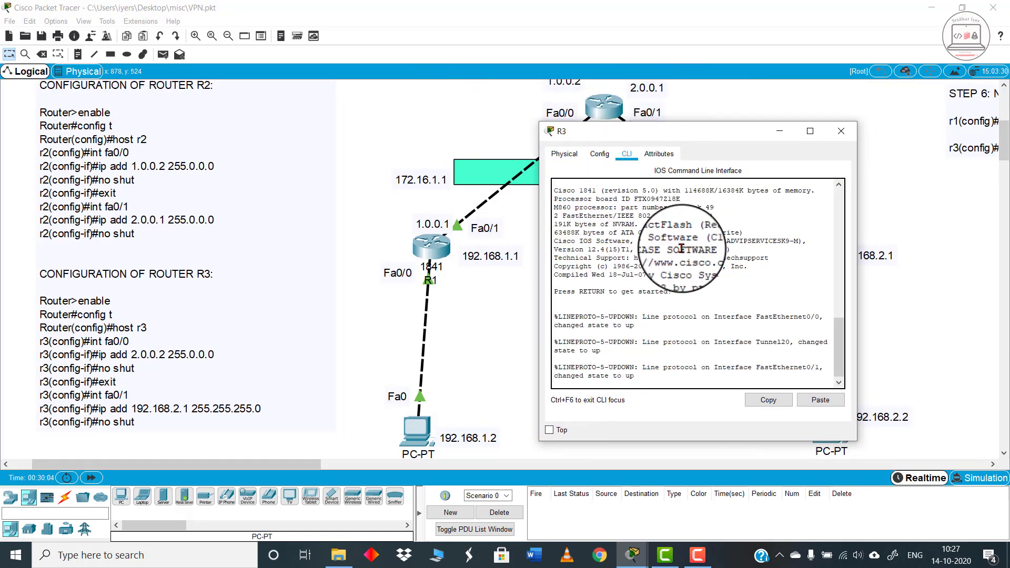
key(Return)
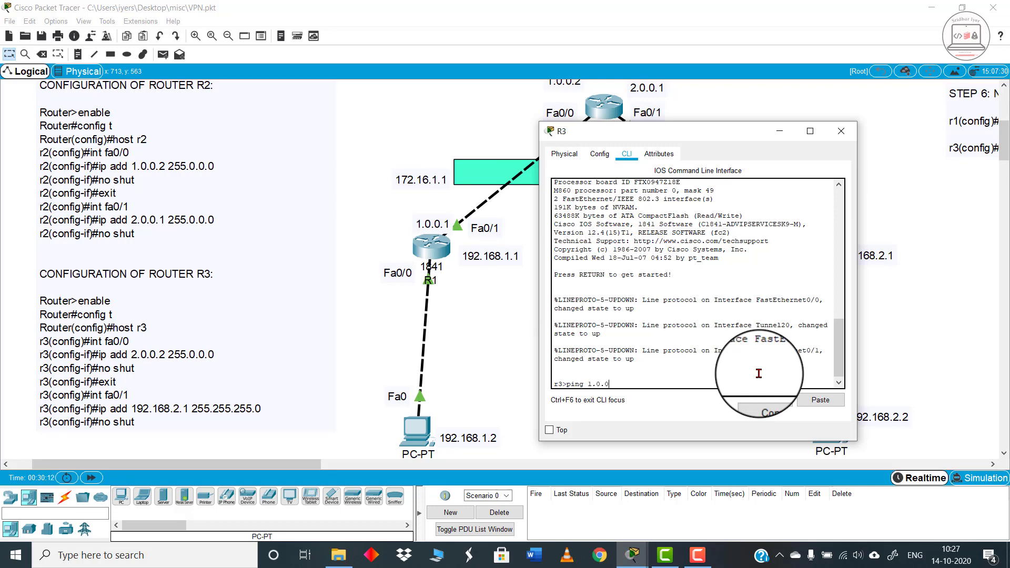
key(Return)
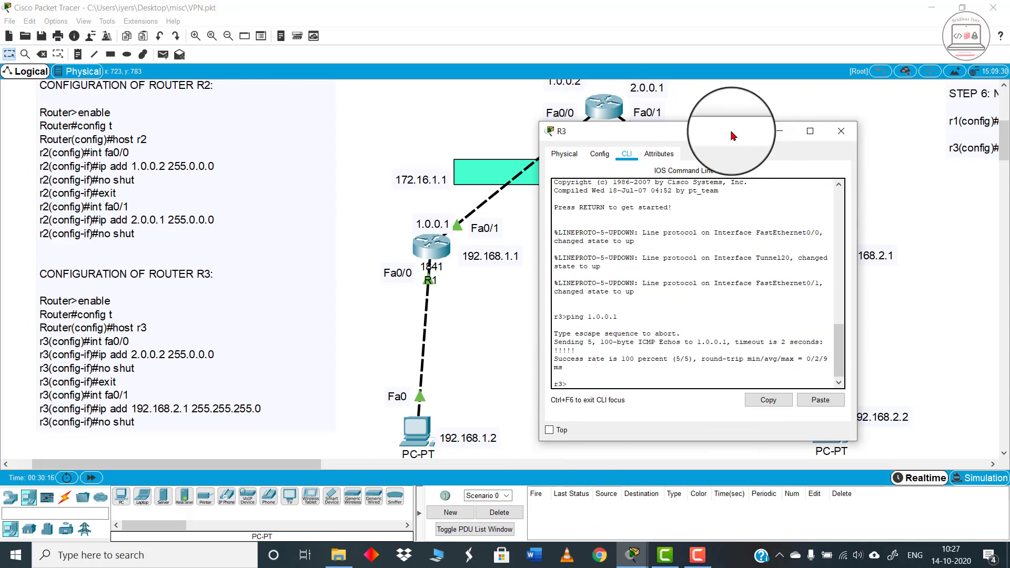
drag(828, 134, 765, 147)
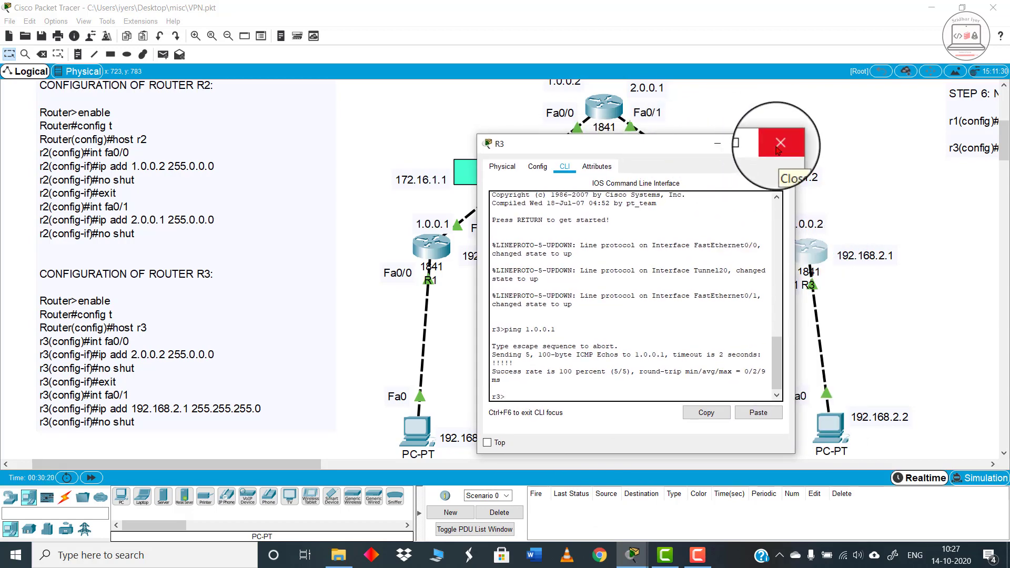
click(777, 150)
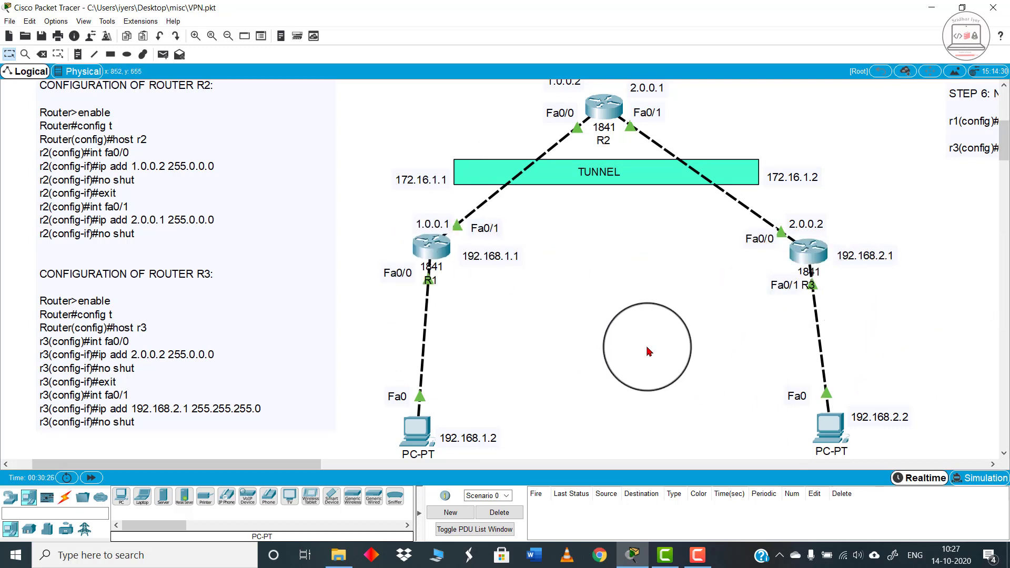
Examine the planned tunnel between R1 and R3 in the topology, including its endpoint addresses and the path through router R2
scroll(651, 340, up, 3)
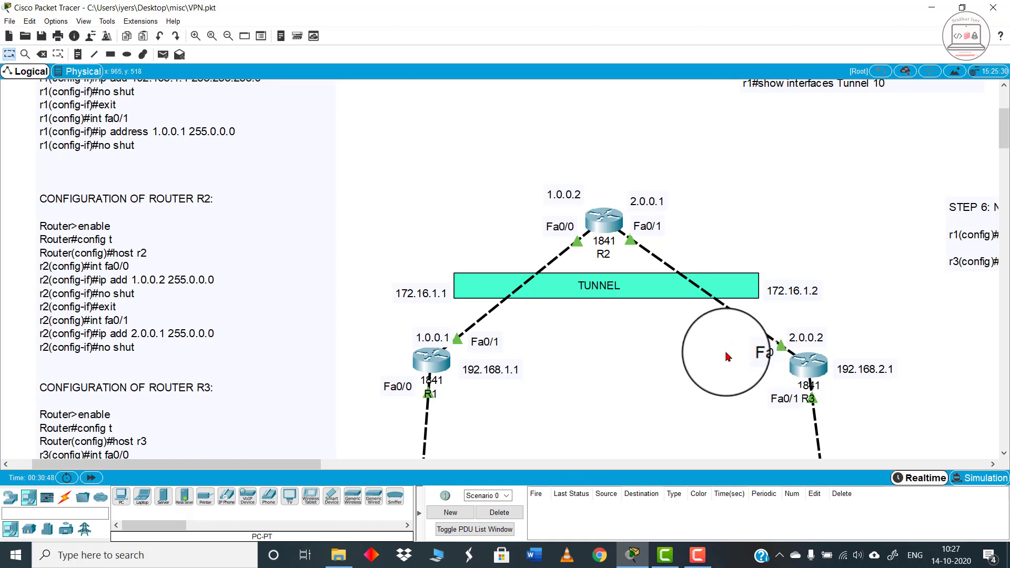
scroll(728, 358, down, 3)
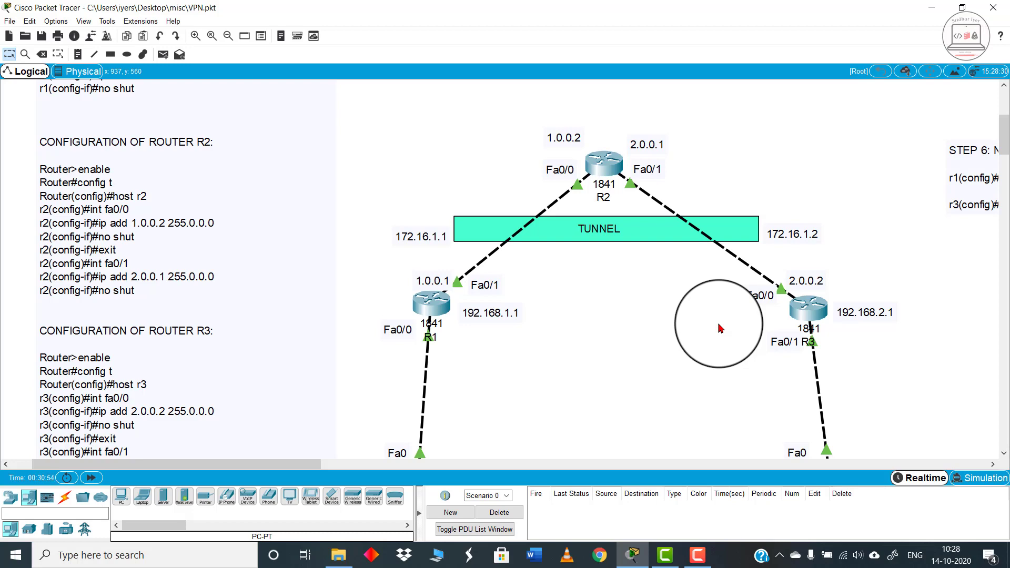
scroll(725, 405, down, 6)
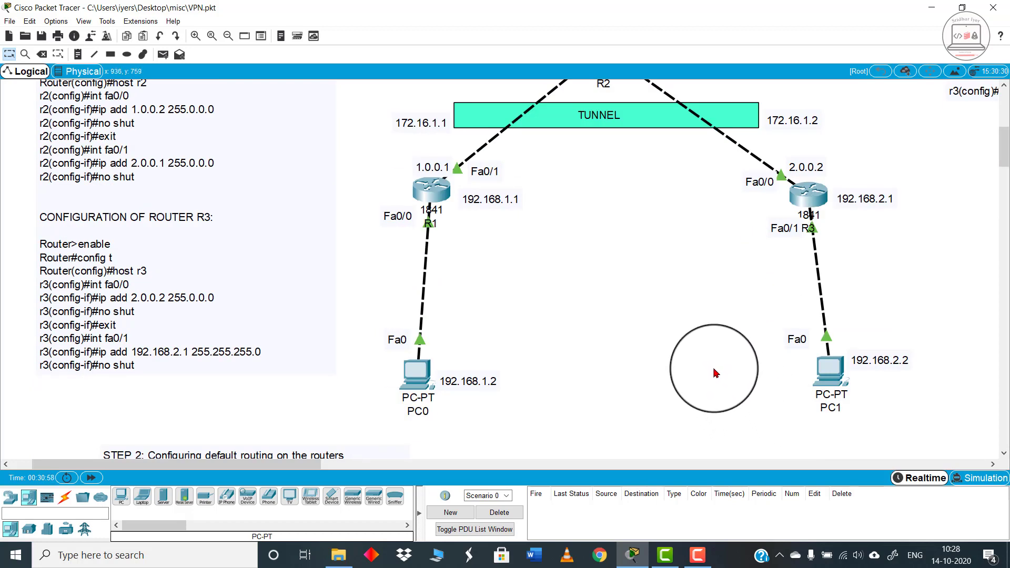
scroll(725, 393, up, 18)
scroll(693, 339, down, 12)
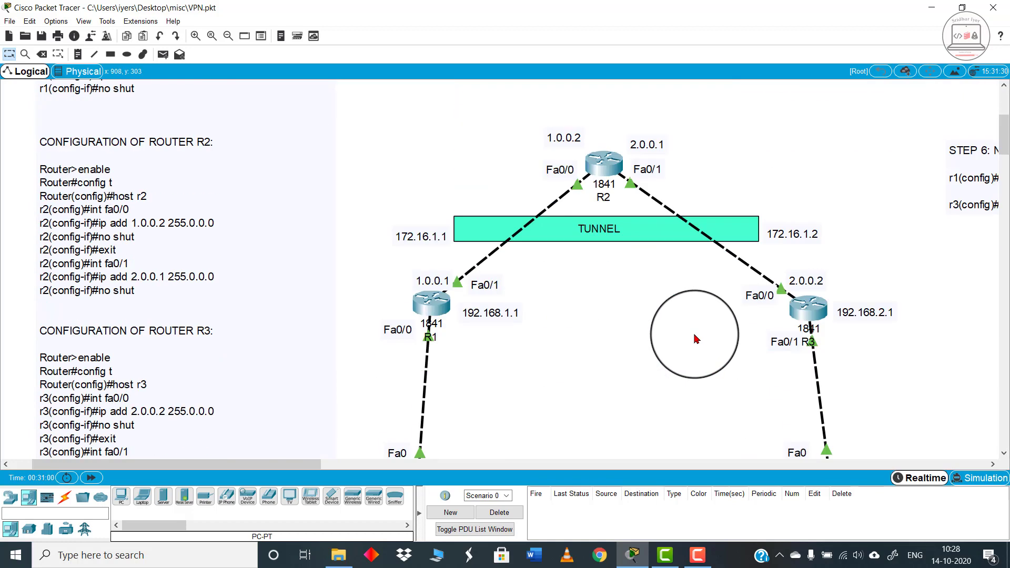
scroll(694, 340, down, 15)
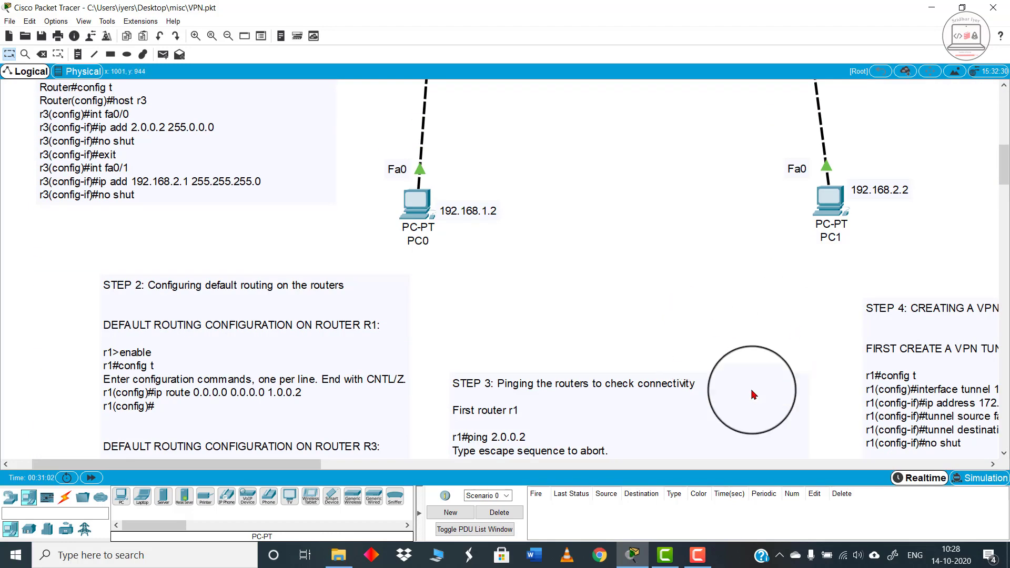
drag(277, 468, 415, 473)
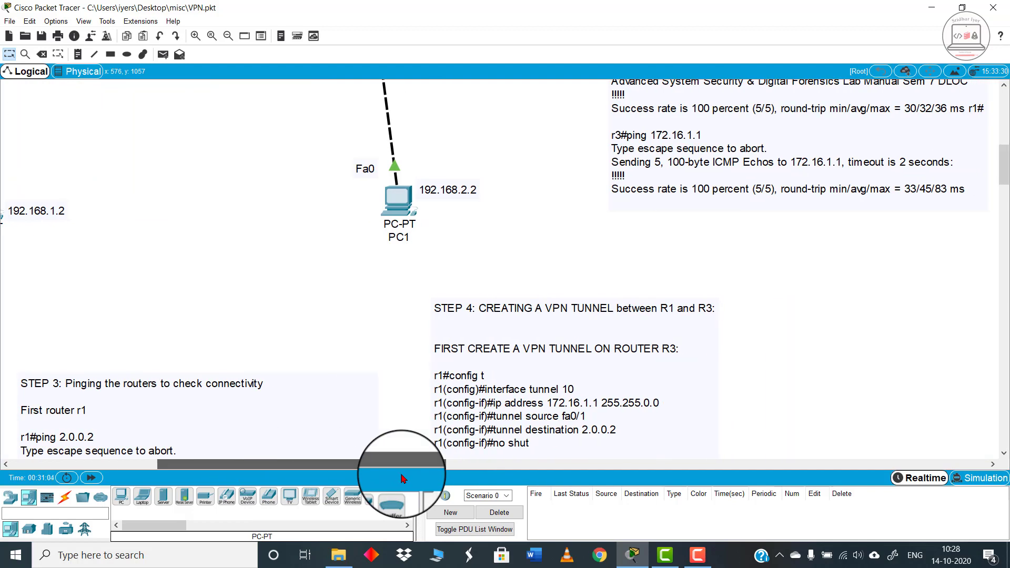
scroll(432, 354, up, 10)
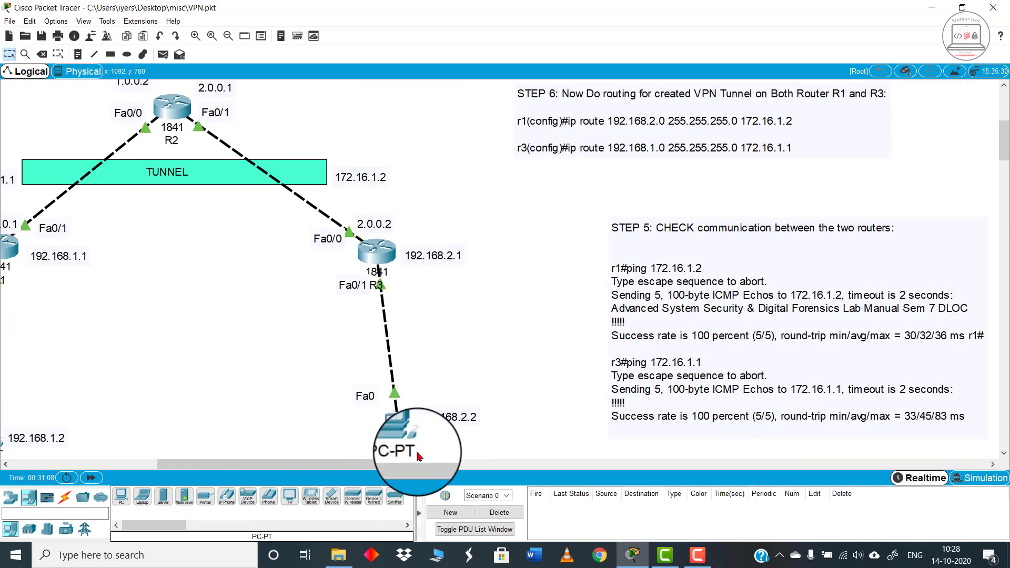
drag(427, 465, 360, 467)
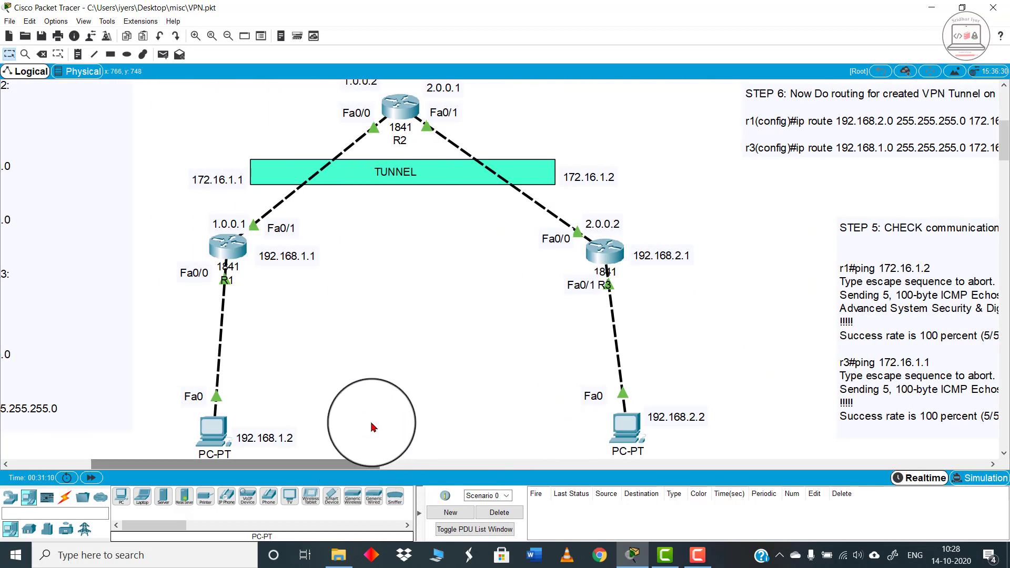
scroll(371, 424, up, 5)
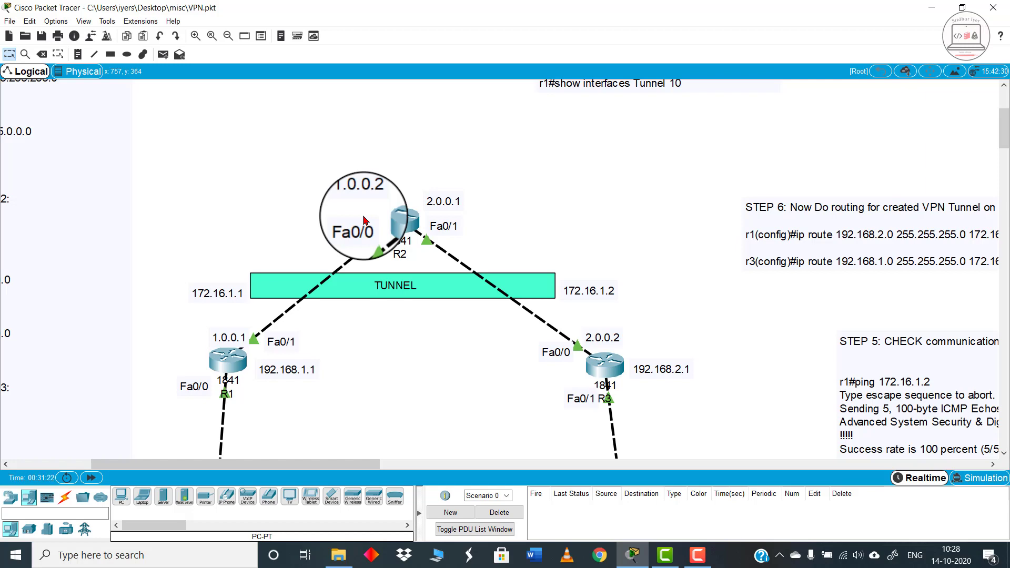
scroll(499, 353, down, 2)
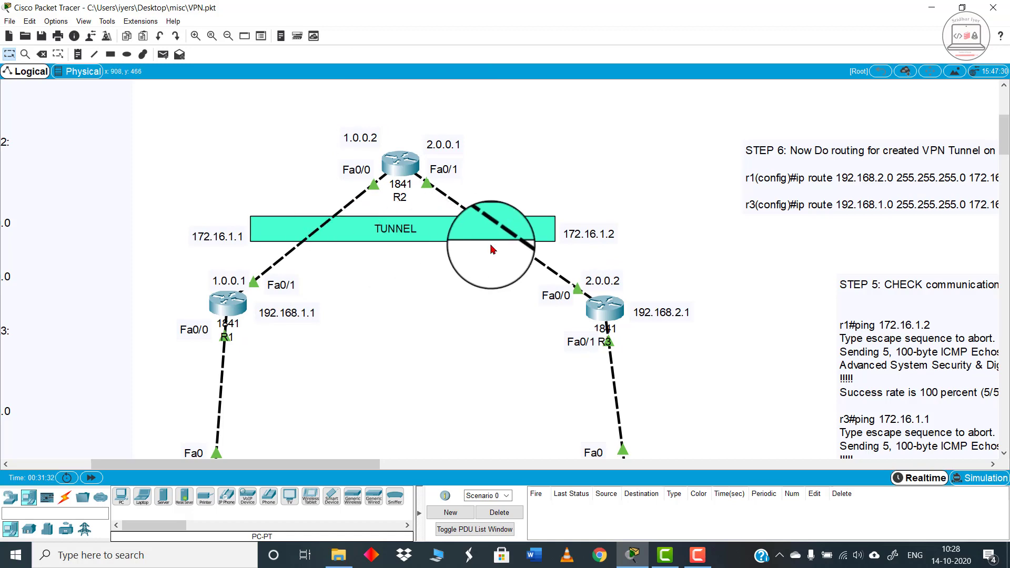
Compare the tunnel 10 interface and IP address commands for R1 in the Step 4 notes with R1's tunnel endpoint in the topology
scroll(778, 354, down, 5)
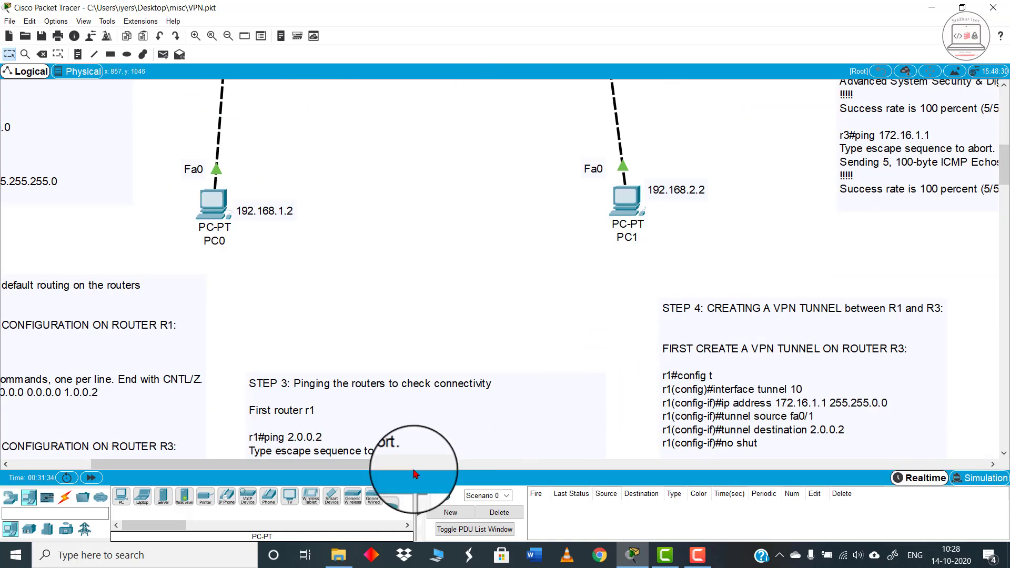
drag(369, 471, 473, 468)
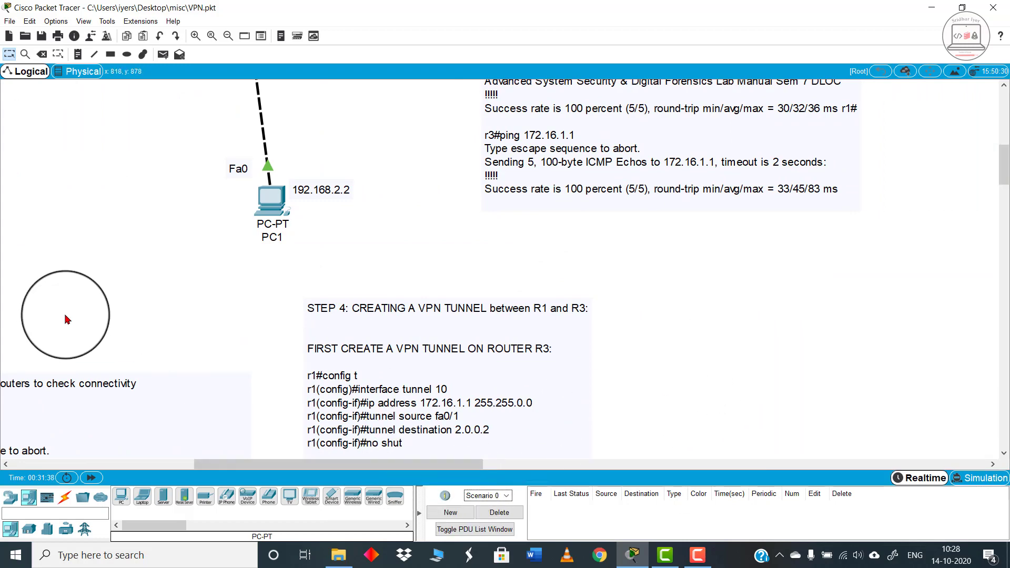
scroll(204, 455, up, 3)
drag(204, 465, 132, 466)
scroll(106, 293, up, 2)
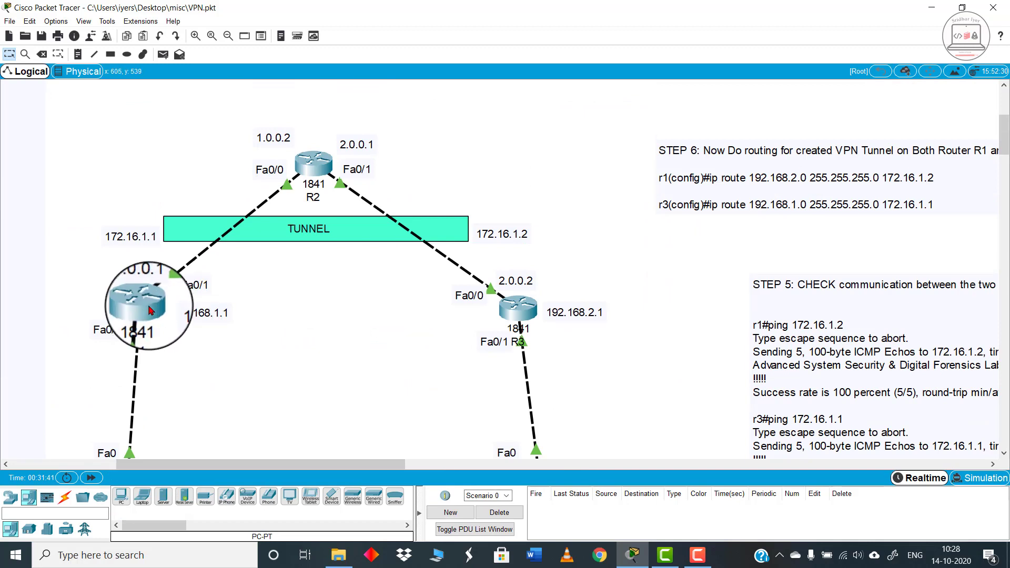
mouse_move(150, 311)
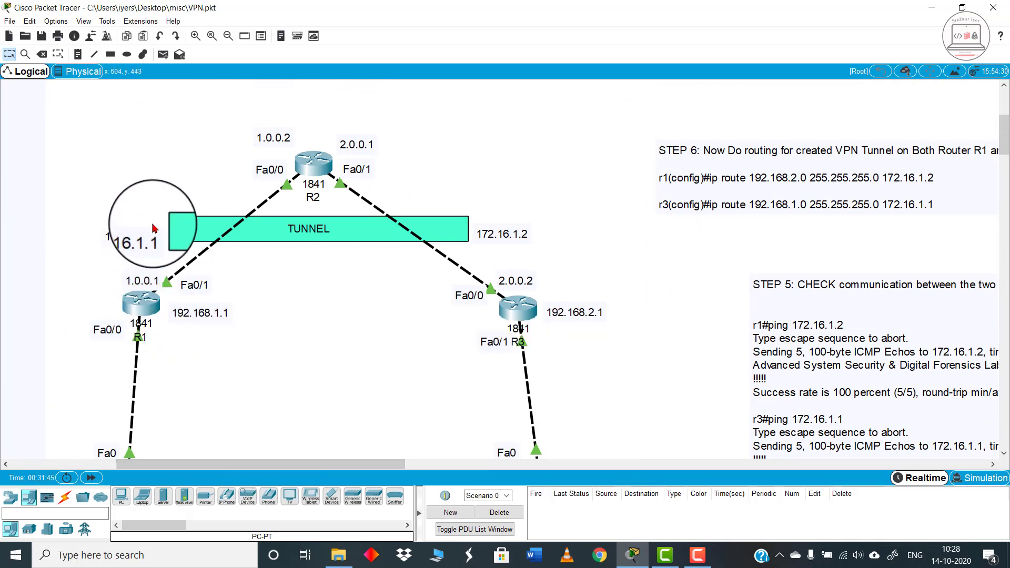
drag(385, 467, 451, 474)
scroll(470, 284, down, 5)
scroll(450, 444, down, 2)
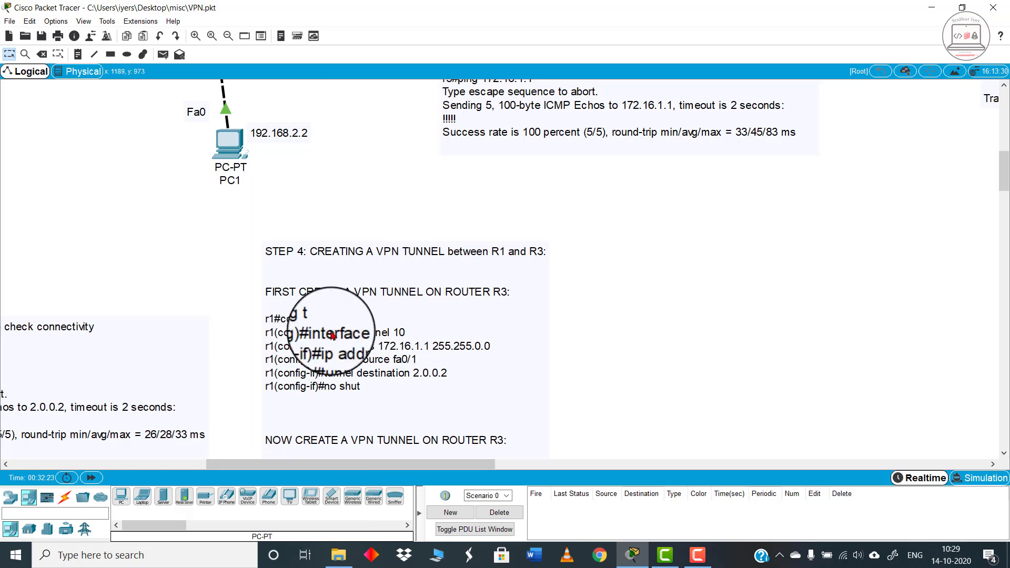
drag(322, 464, 209, 465)
scroll(181, 250, up, 5)
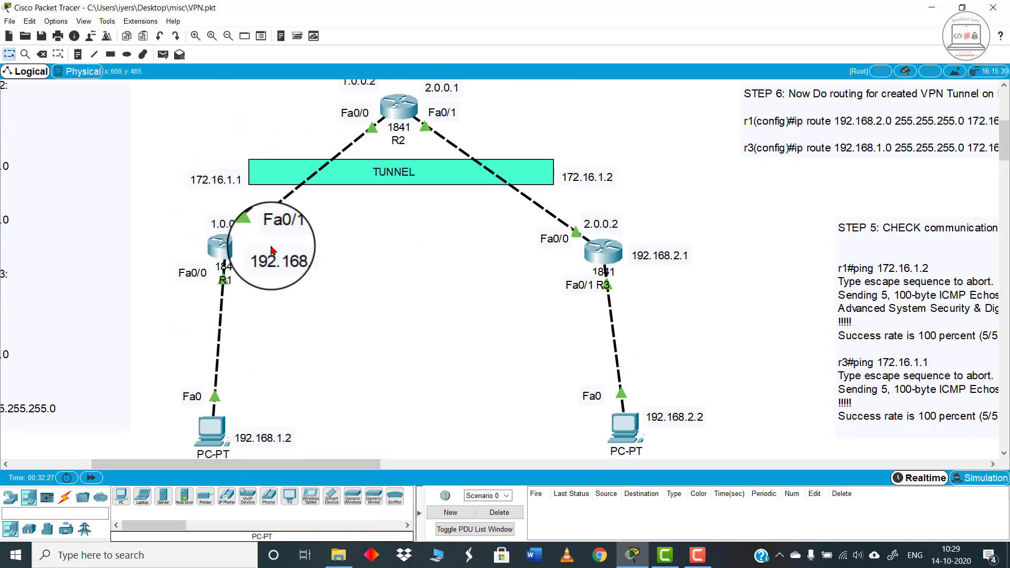
drag(268, 467, 426, 473)
scroll(428, 419, down, 5)
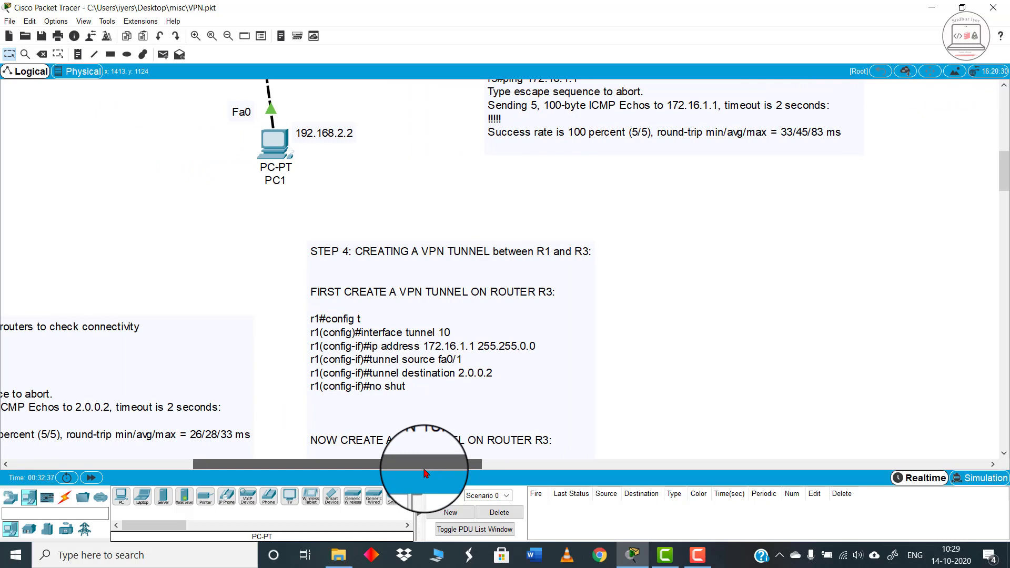
Check the tunnel source and destination commands for R1 in the Step 4 notes against R1's and R3's interfaces in the topology
drag(289, 467, 171, 464)
scroll(252, 234, up, 4)
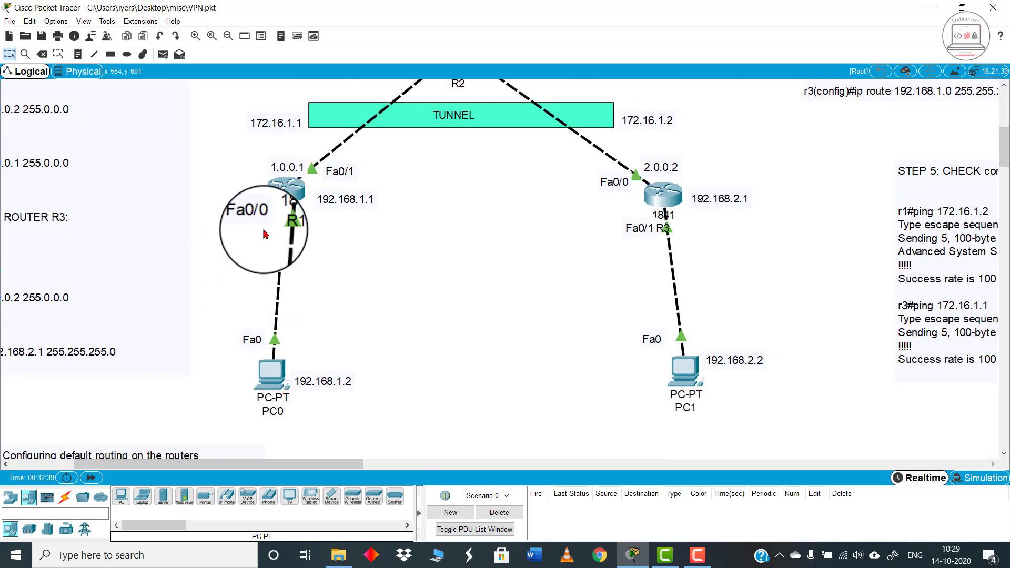
scroll(323, 211, up, 1)
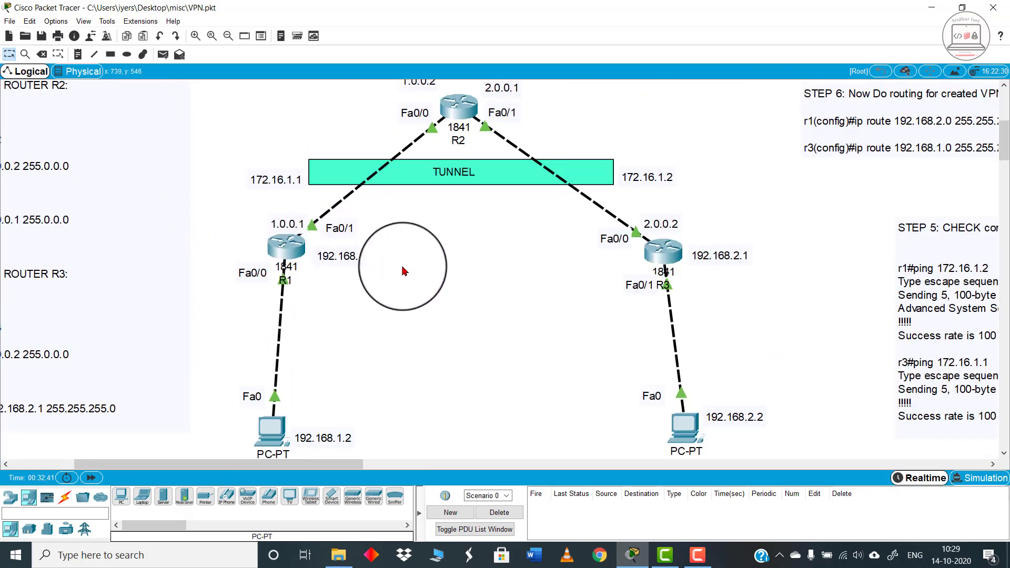
scroll(523, 184, up, 2)
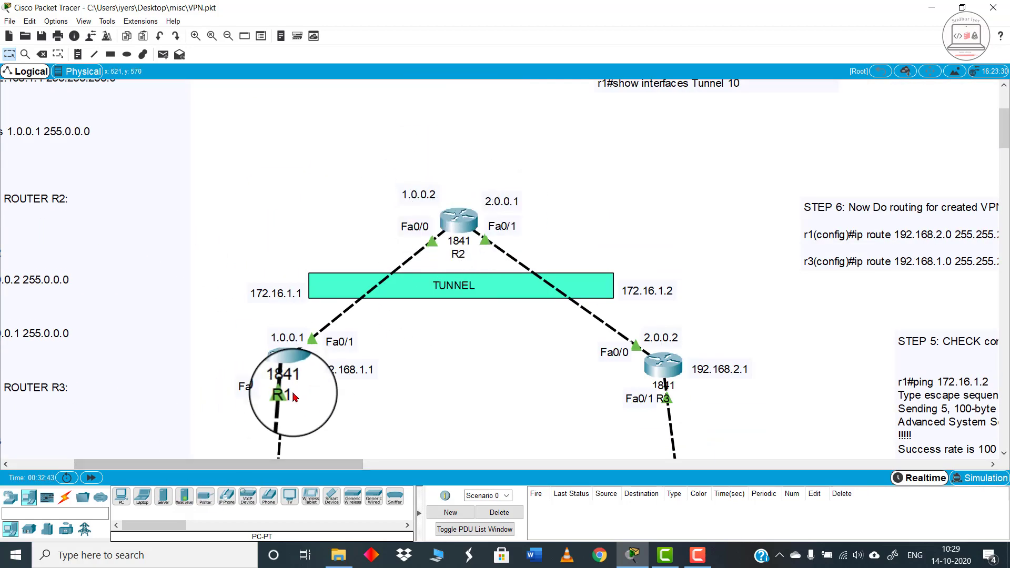
drag(329, 467, 469, 405)
scroll(457, 405, down, 6)
drag(361, 473, 451, 466)
scroll(394, 429, down, 1)
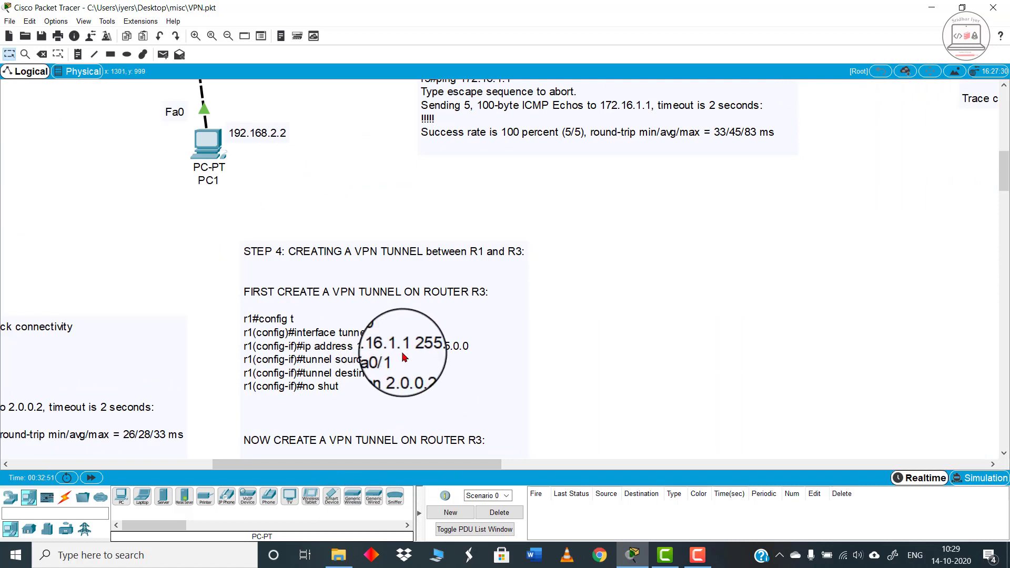
drag(430, 470, 418, 469)
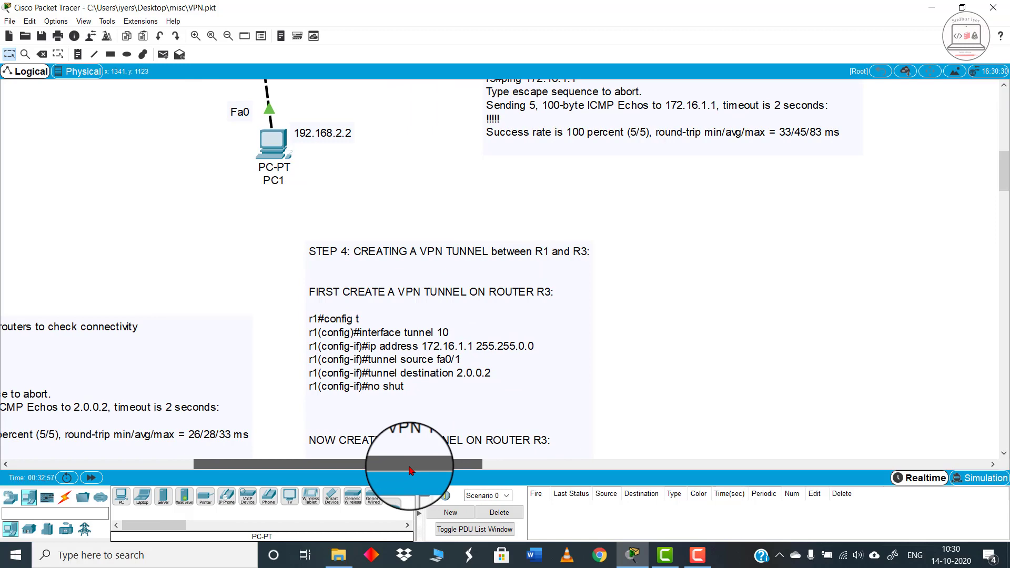
drag(411, 470, 328, 465)
scroll(145, 153, up, 5)
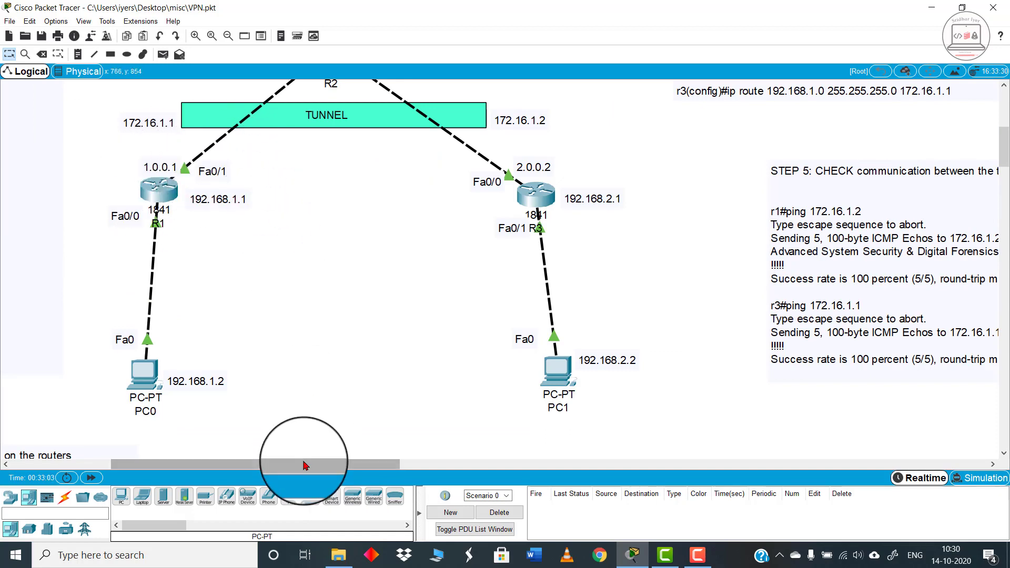
drag(303, 463, 349, 463)
scroll(112, 230, up, 1)
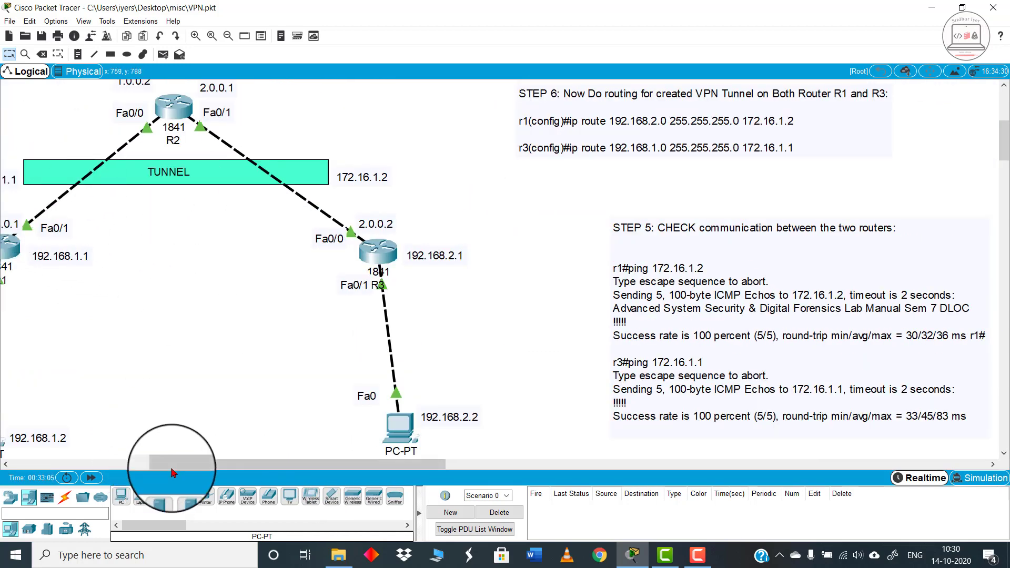
drag(171, 469, 146, 485)
drag(338, 462, 443, 465)
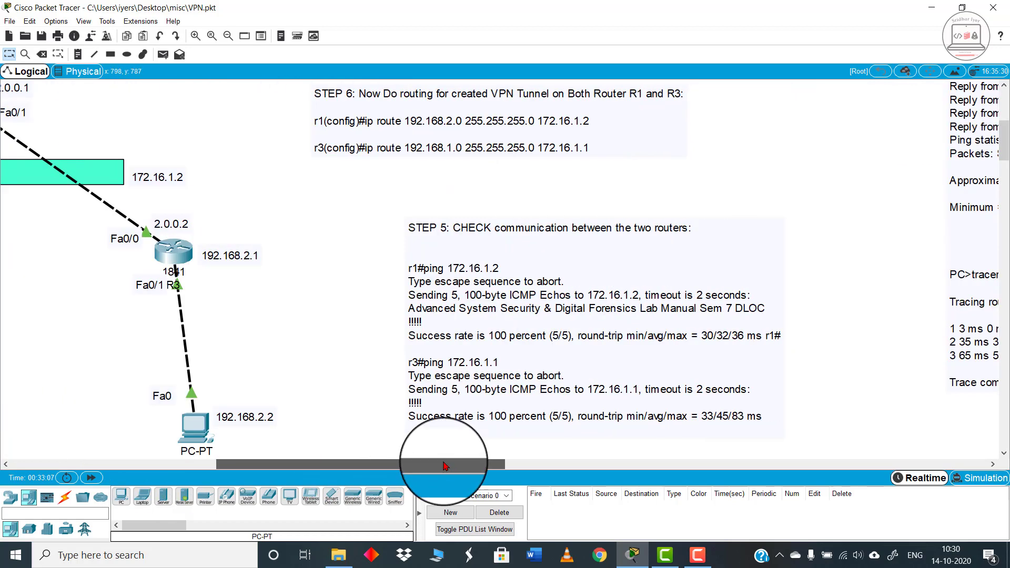
scroll(444, 374, down, 6)
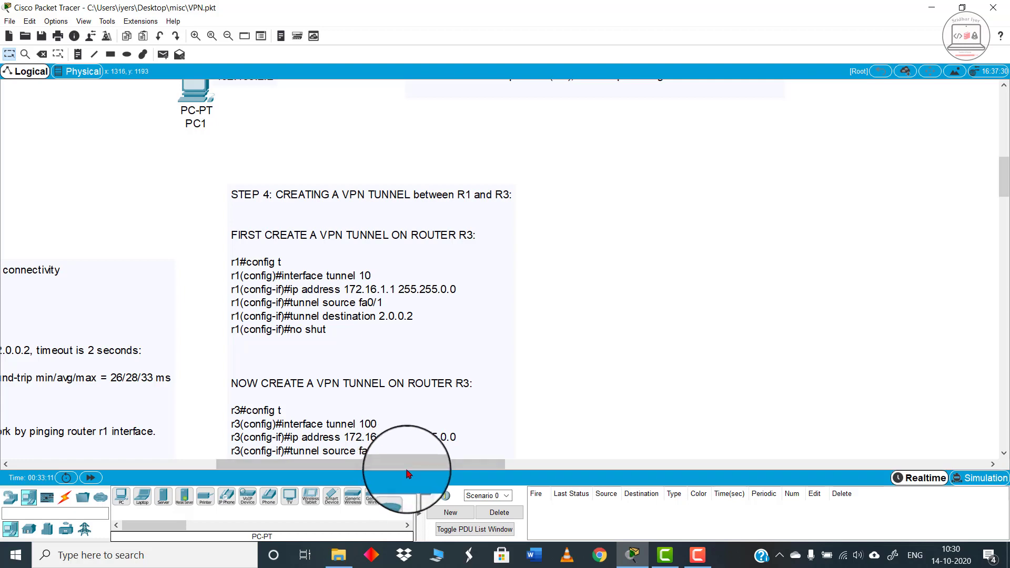
Trace R1's tunnel destination 2.0.0.2 from the Step 4 notes to router R3's Fa0/0 interface in the topology
drag(408, 472, 360, 479)
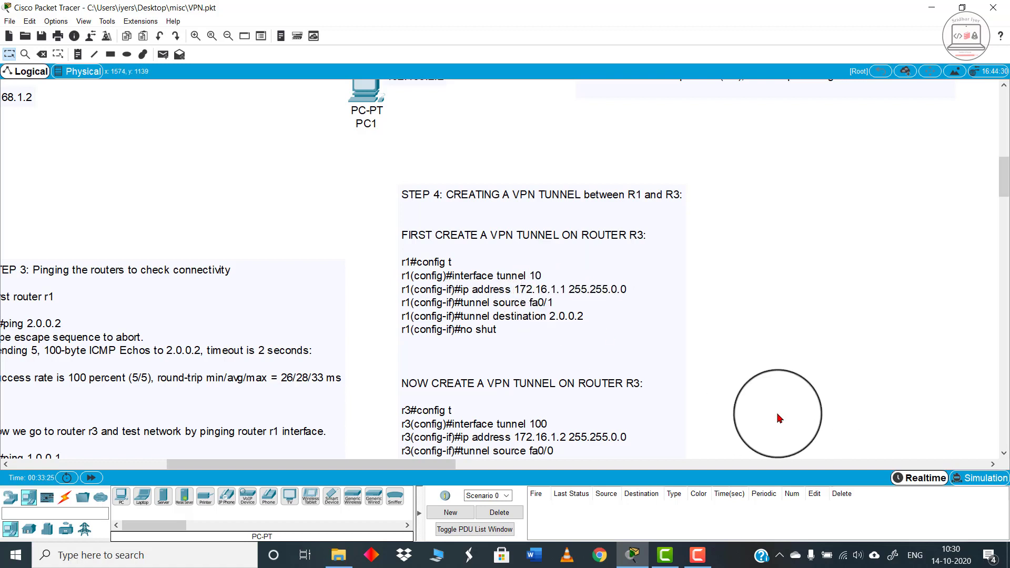
scroll(295, 466, left, 2)
scroll(297, 466, right, 1)
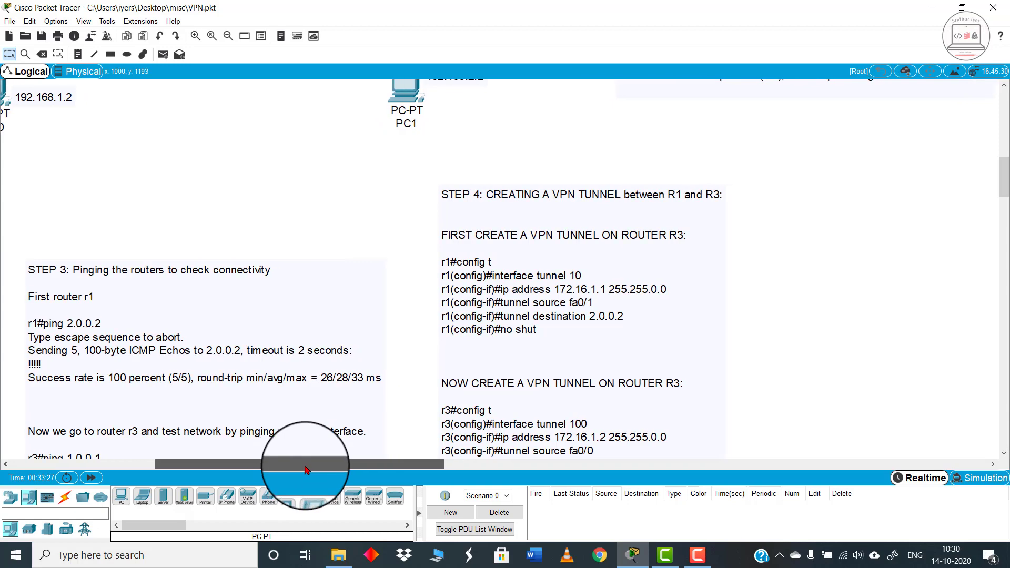
scroll(730, 383, up, 3)
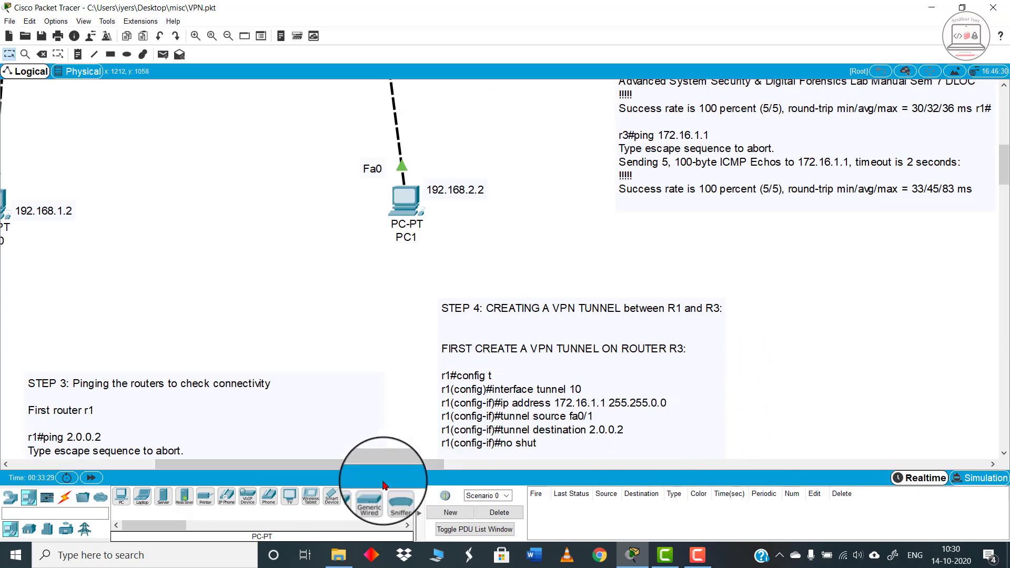
scroll(360, 465, left, 5)
scroll(383, 353, up, 6)
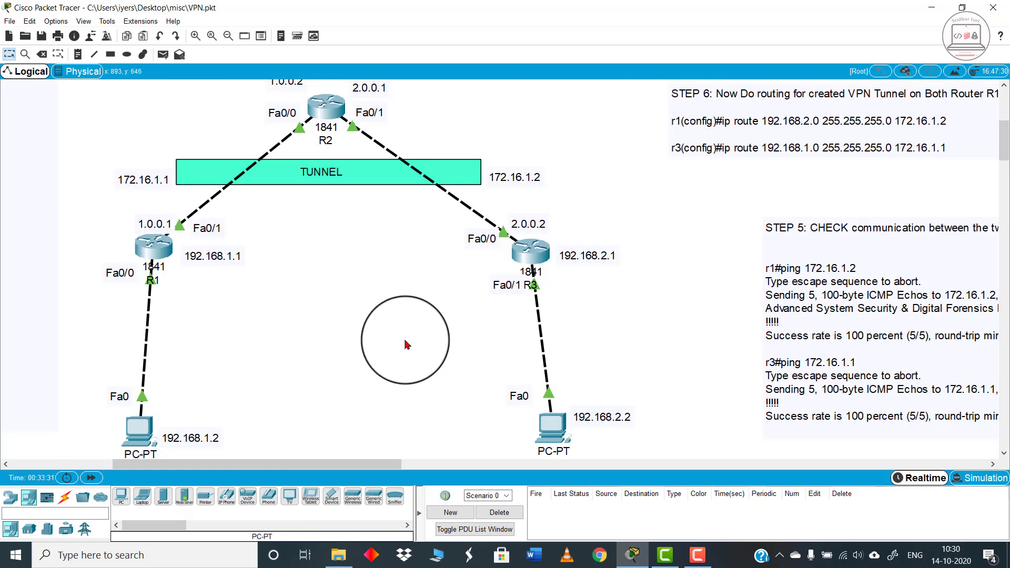
scroll(406, 344, up, 2)
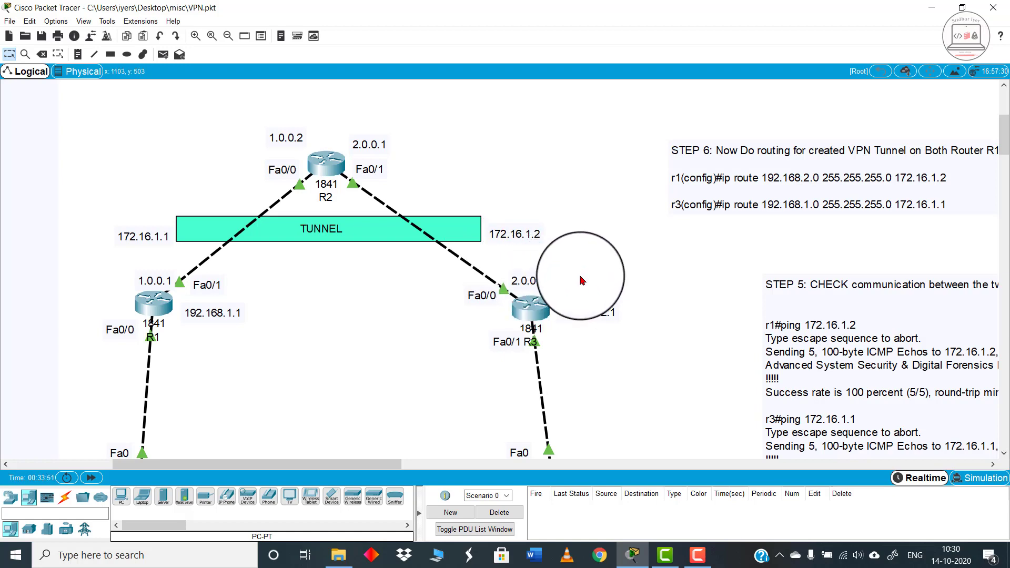
Compare the tunnel 100 interface and IP address commands for R3 in the Step 4 notes with R3's tunnel endpoint in the topology
scroll(445, 388, down, 5)
scroll(445, 388, right, 1)
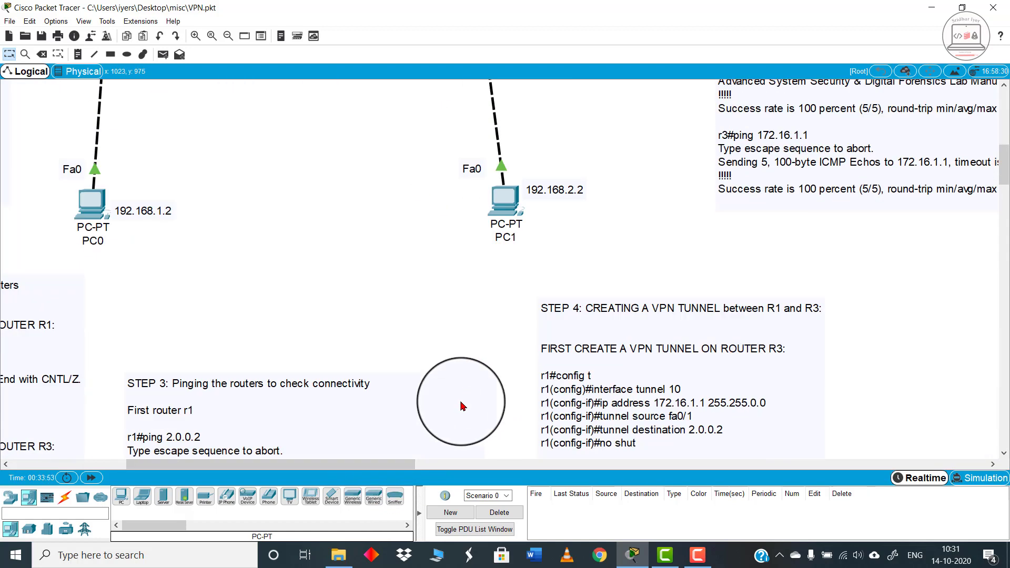
drag(391, 468, 429, 467)
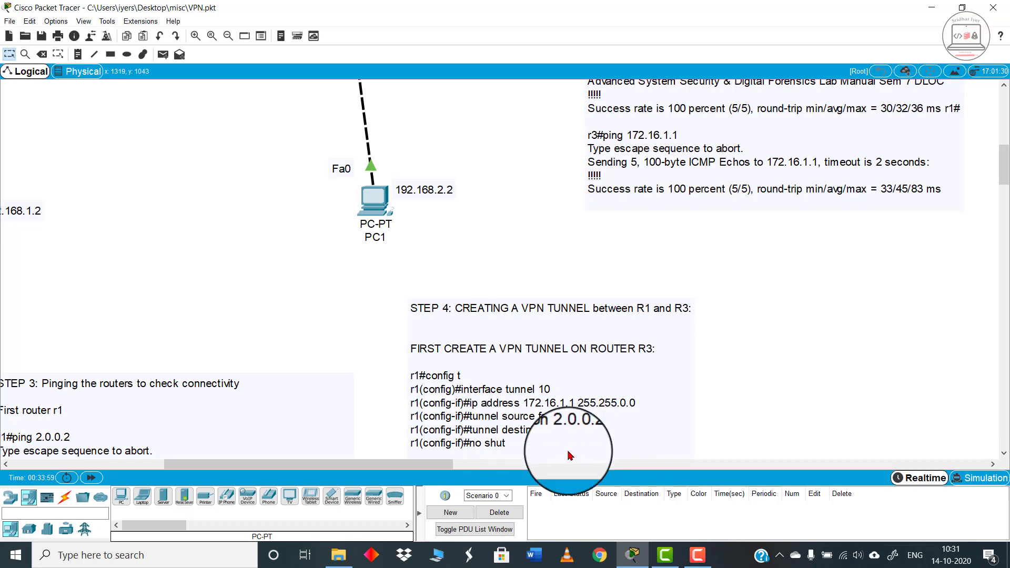
scroll(556, 456, down, 1)
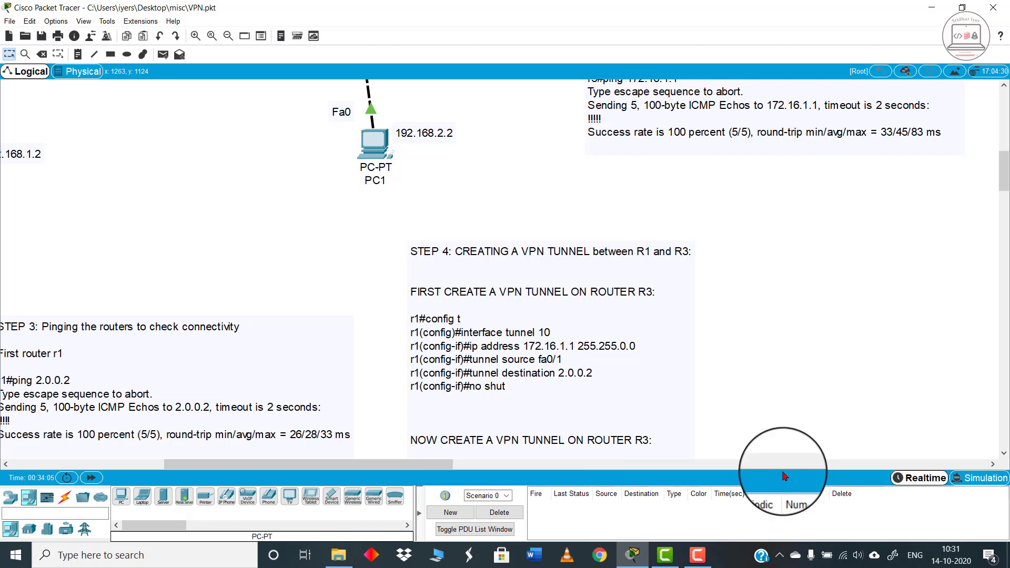
scroll(584, 416, down, 1)
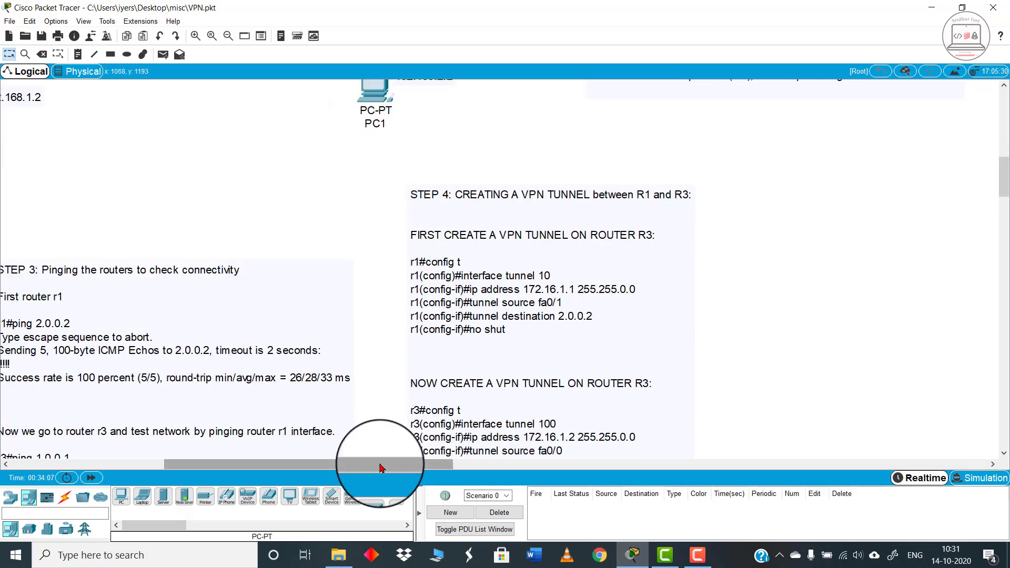
scroll(489, 423, down, 2)
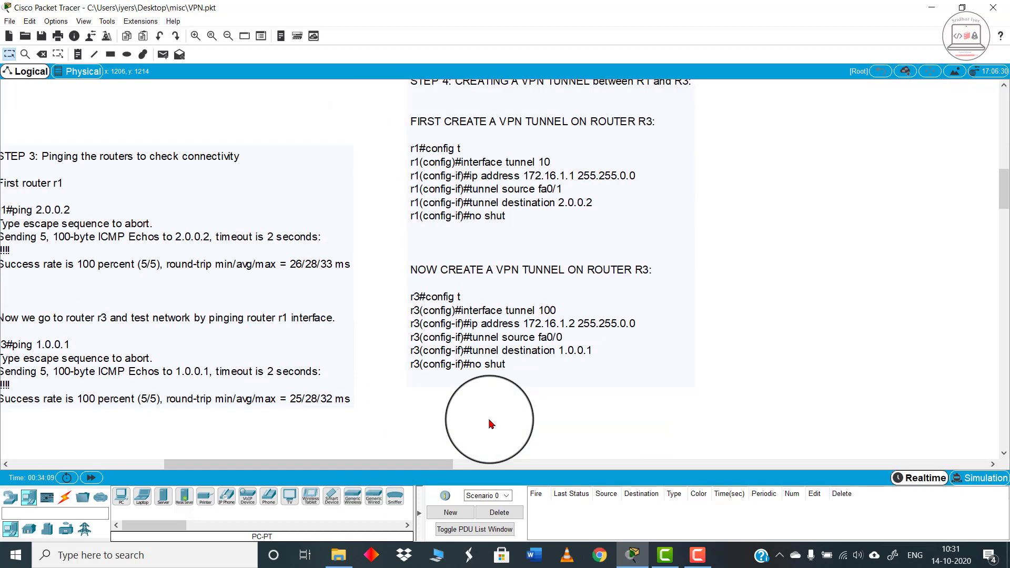
scroll(474, 379, up, 4)
scroll(442, 363, down, 3)
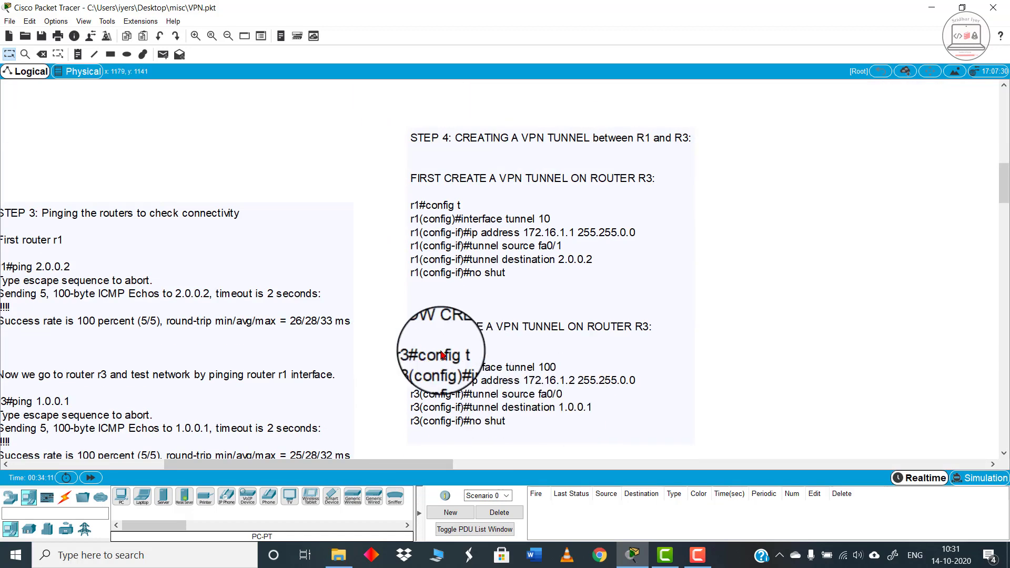
scroll(520, 391, up, 6)
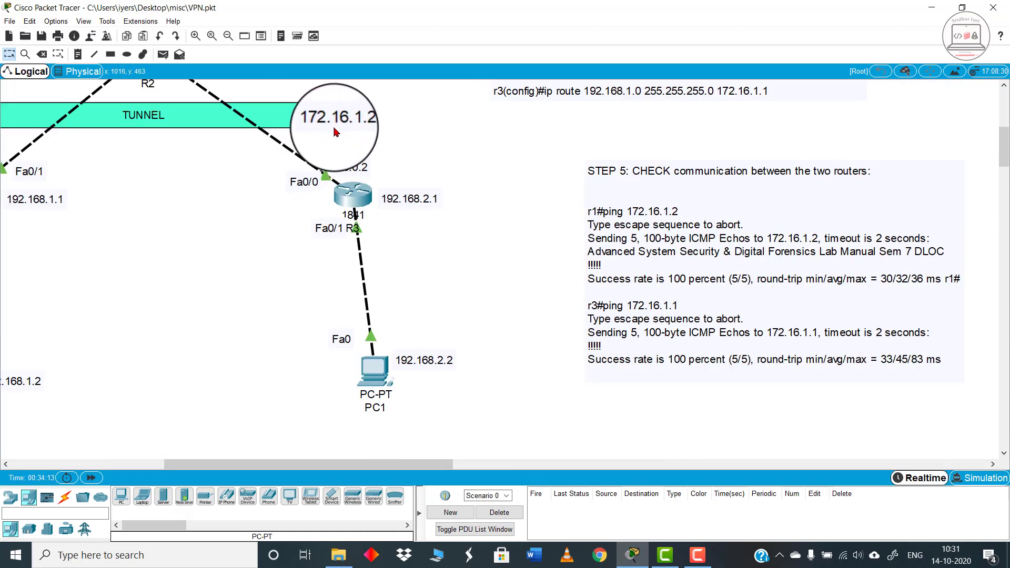
scroll(584, 410, down, 4)
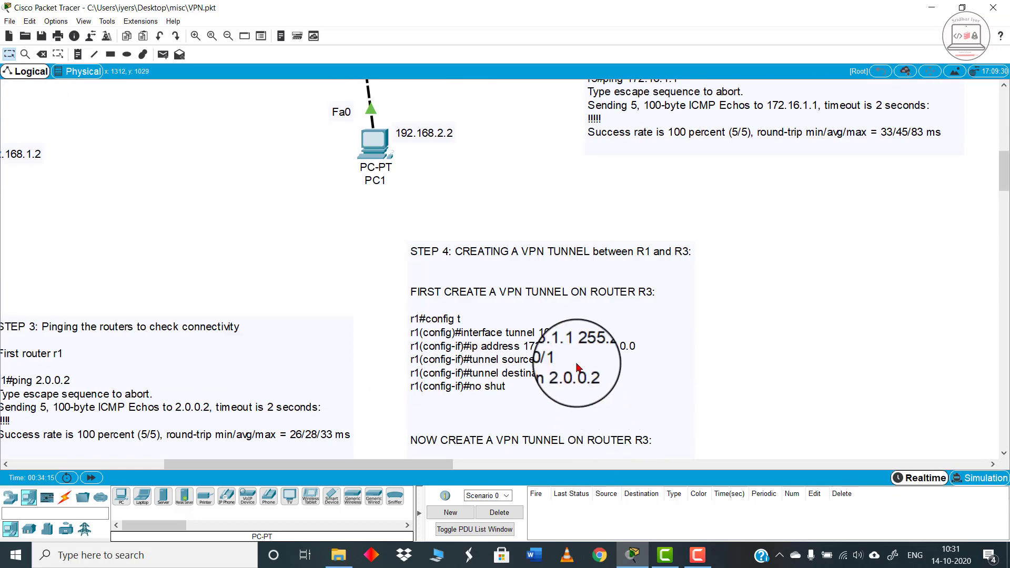
scroll(576, 355, down, 3)
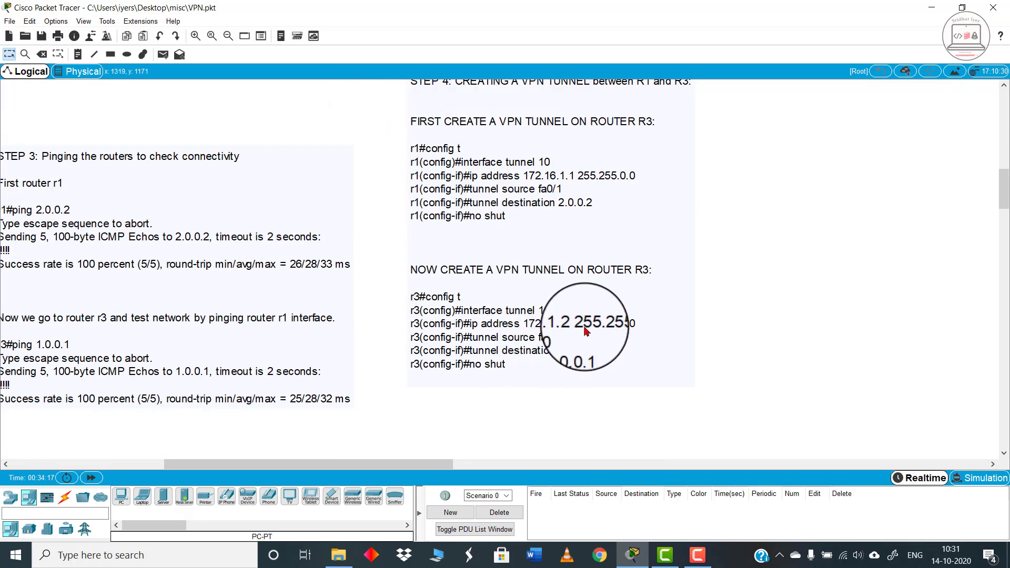
Check the tunnel source and destination commands for R3 in the Step 4 notes against R3's and R1's interfaces in the topology
scroll(462, 315, up, 6)
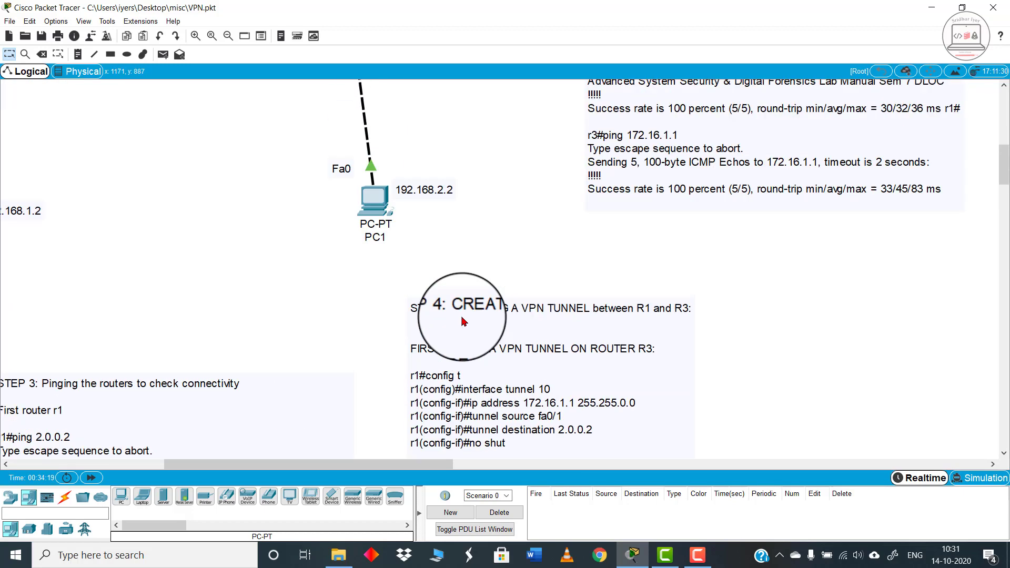
scroll(426, 372, up, 3)
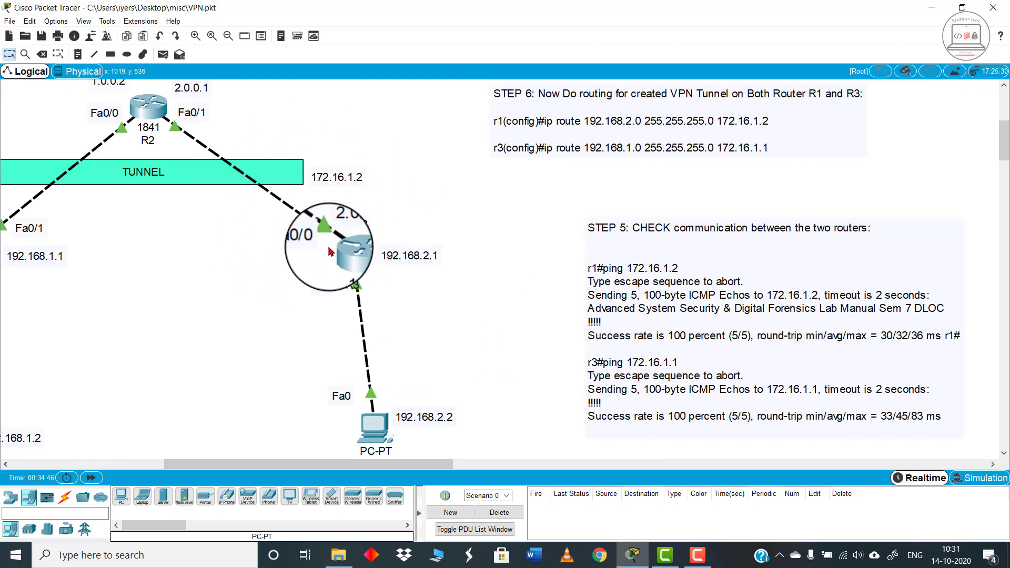
scroll(404, 252, down, 4)
scroll(403, 252, down, 3)
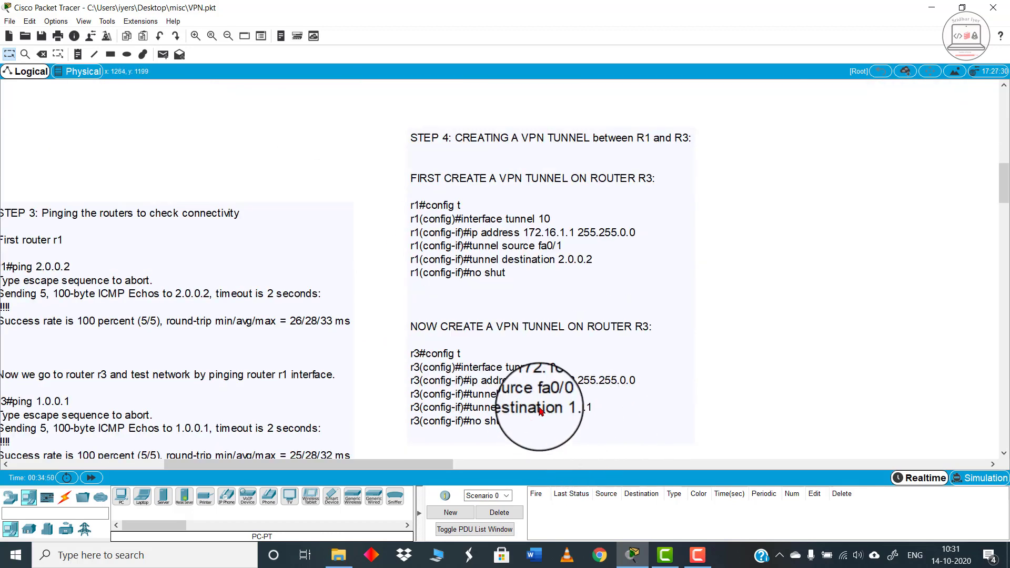
scroll(521, 410, up, 5)
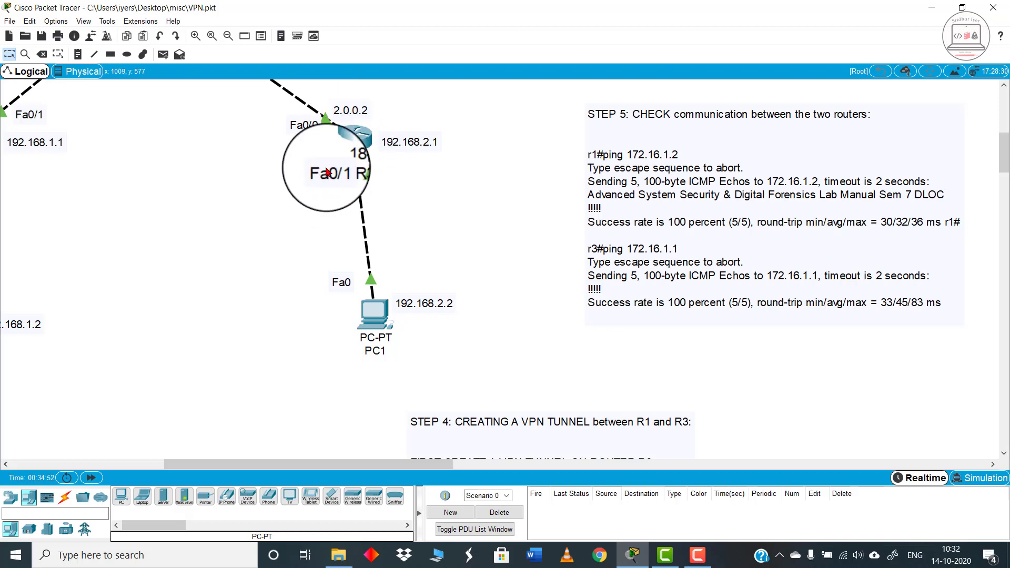
scroll(336, 189, up, 2)
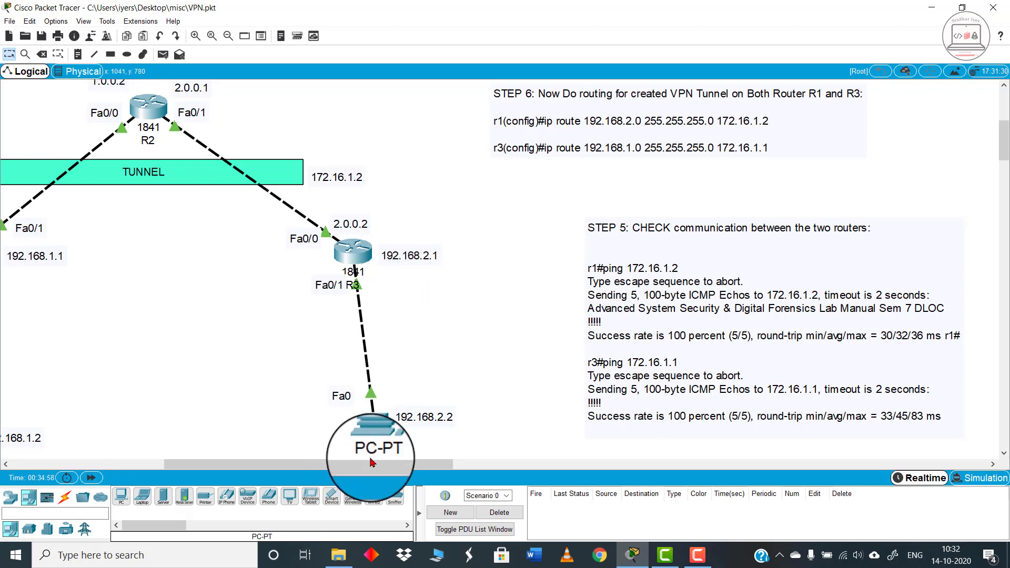
click(697, 555)
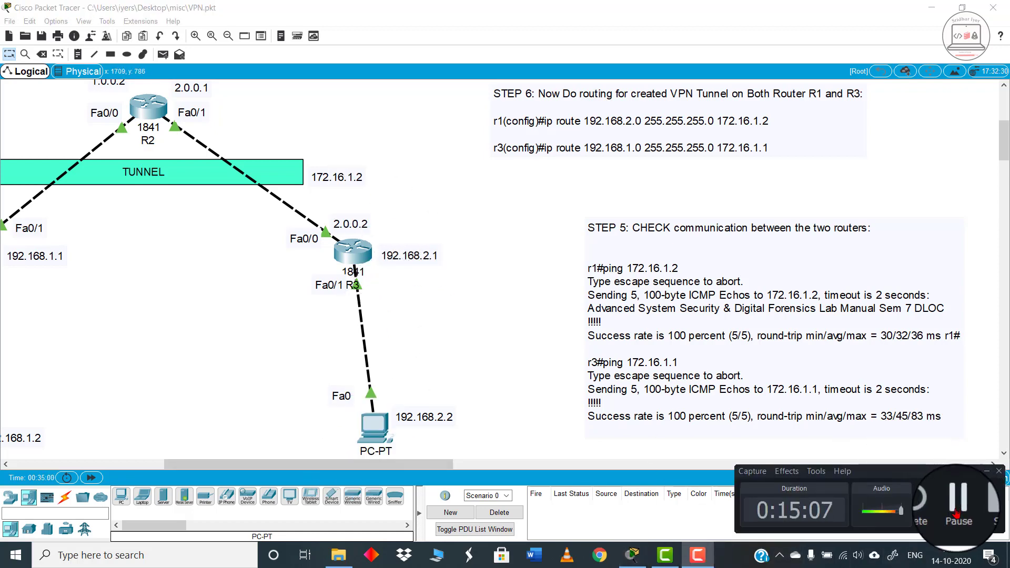
drag(244, 463, 134, 464)
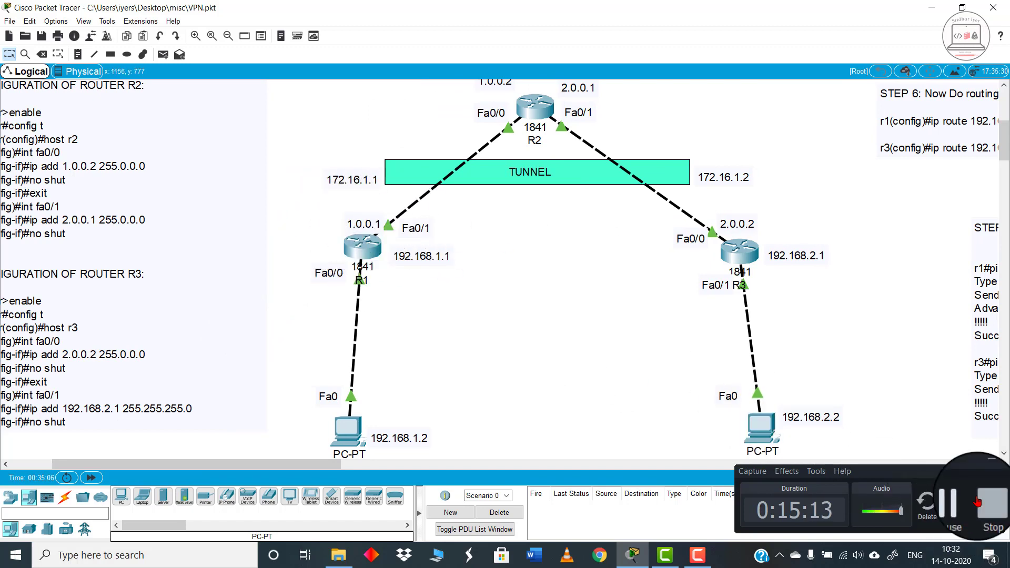
click(986, 471)
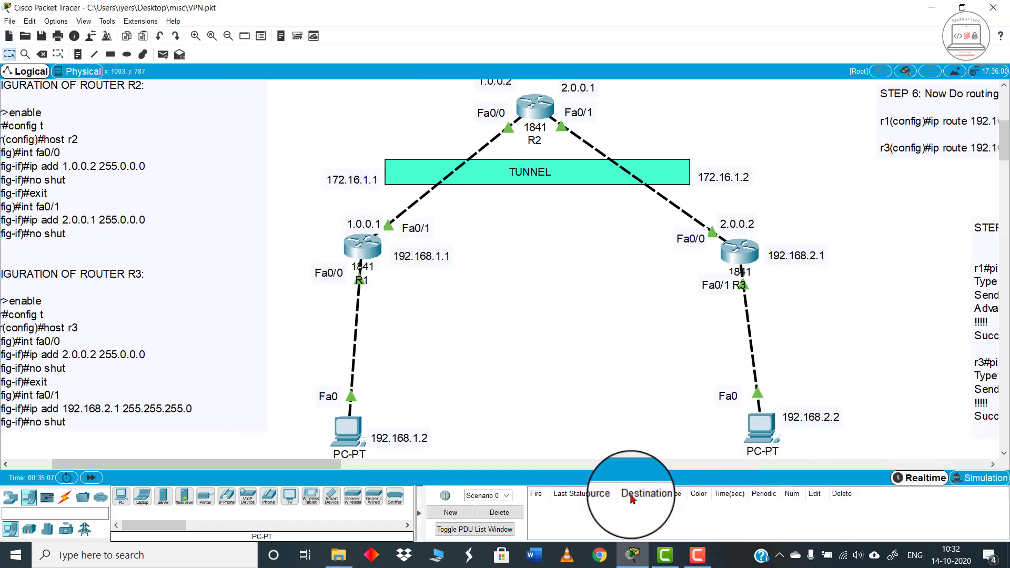
click(696, 555)
click(949, 479)
Correct the first subheading of the Step 4 note to read "FIRST CREATE A VPN TUNNEL ON ROUTER R1"
scroll(679, 387, down, 1)
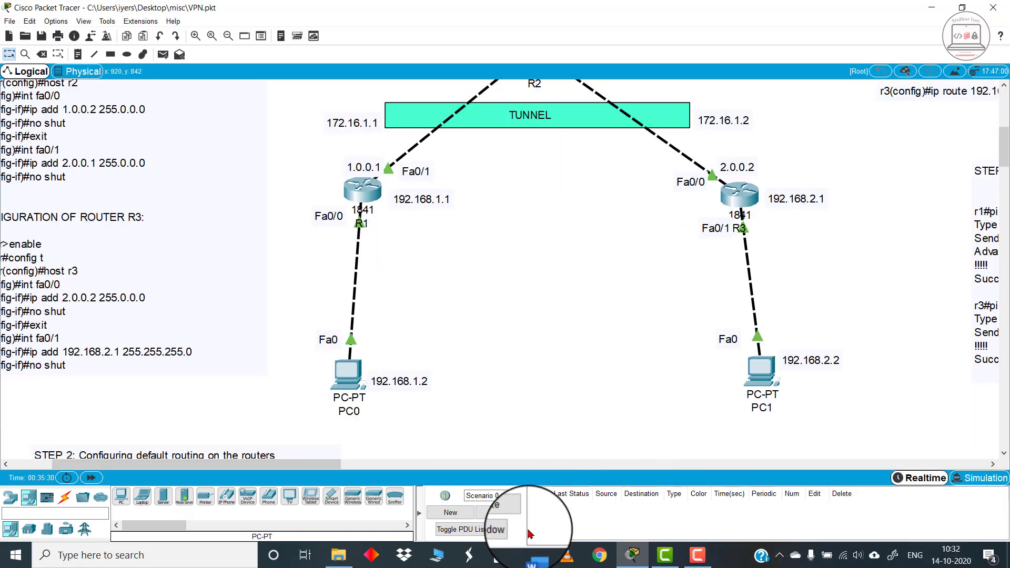
drag(175, 525, 172, 526)
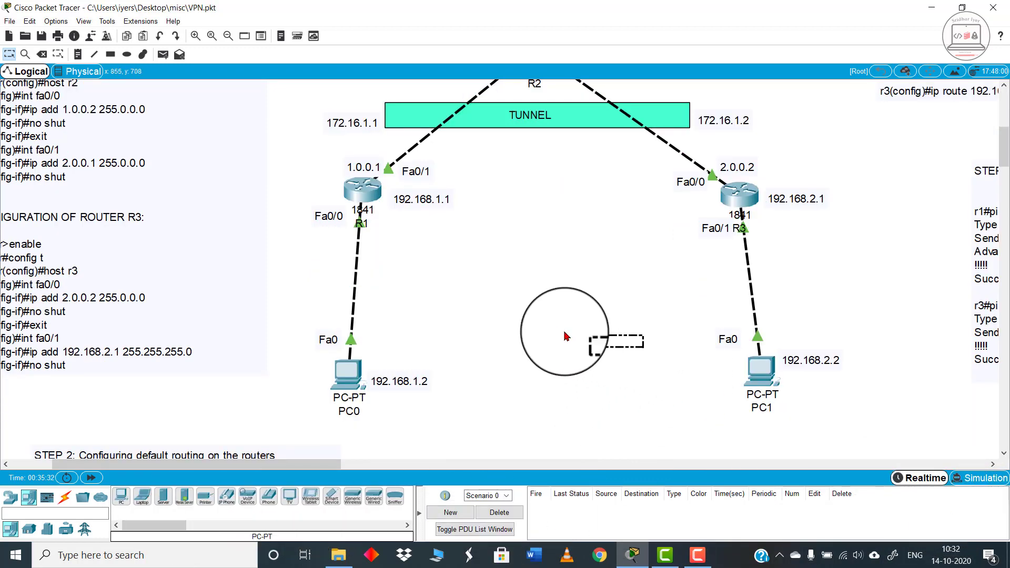
scroll(564, 336, down, 3)
drag(293, 463, 441, 434)
scroll(462, 388, down, 3)
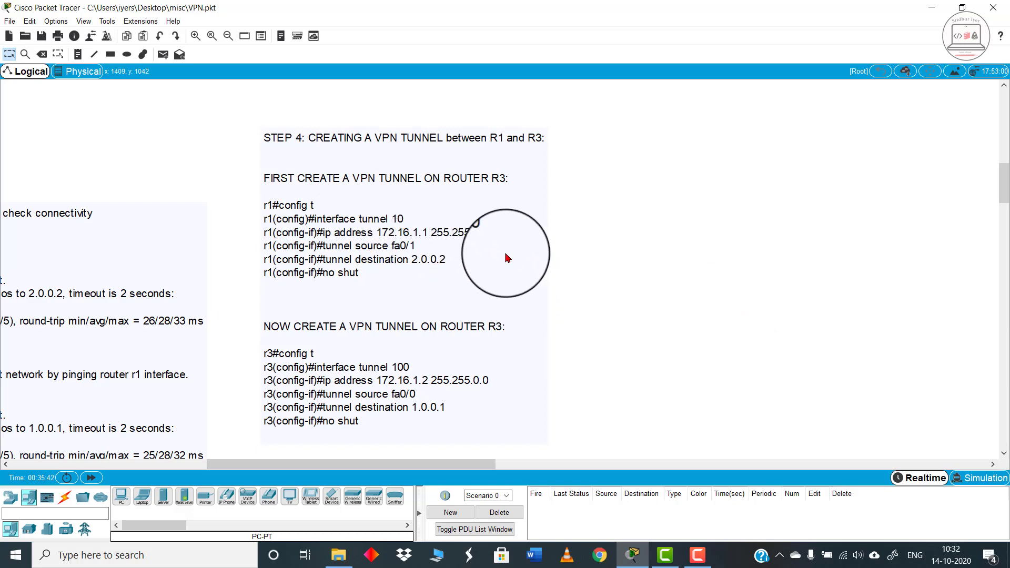
click(494, 174)
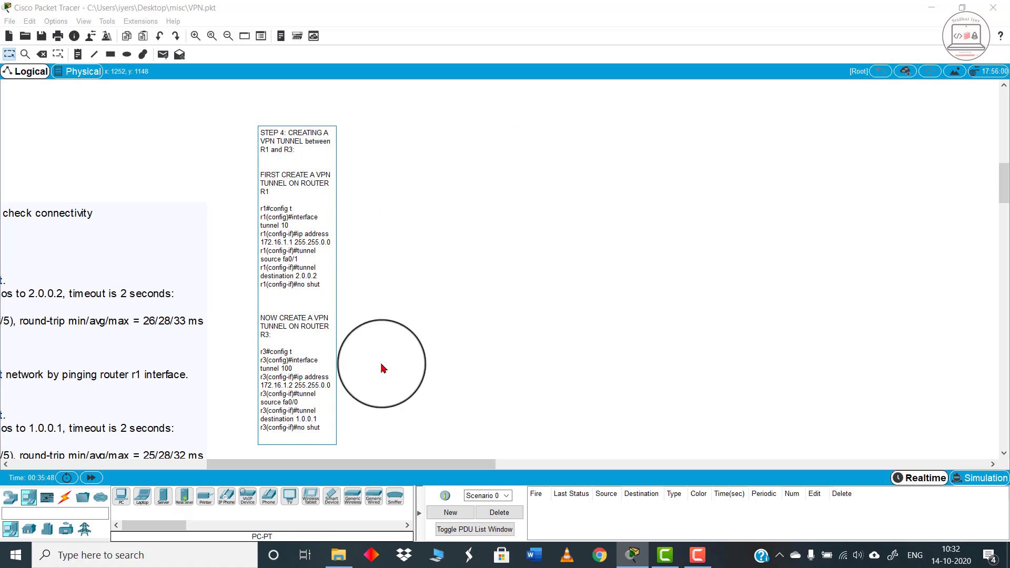
click(913, 365)
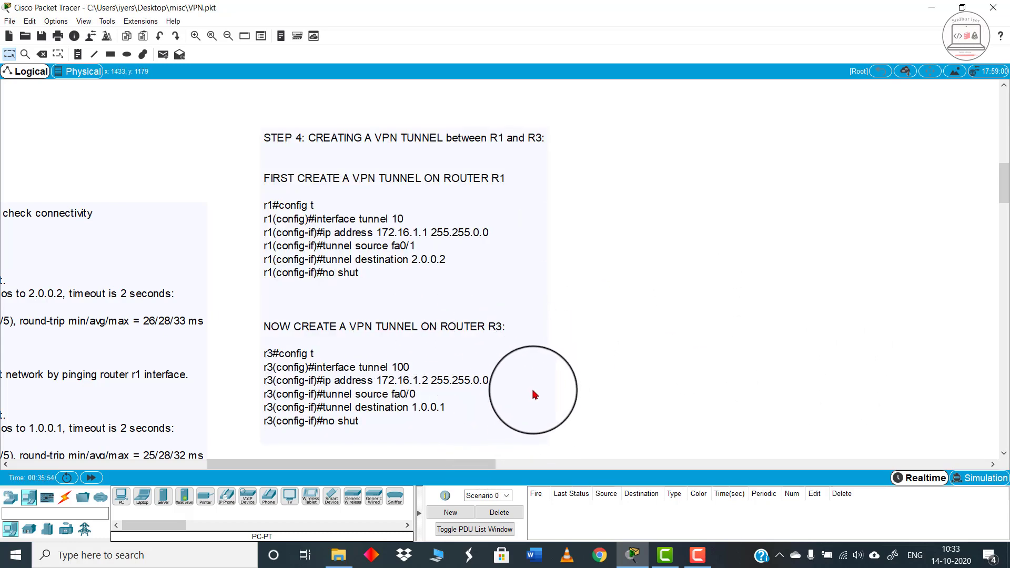
Examine the tunnel endpoints and LAN addresses of R1 and R3 in the topology alongside the Step 6 routing notes
scroll(579, 326, up, 8)
drag(394, 466, 250, 470)
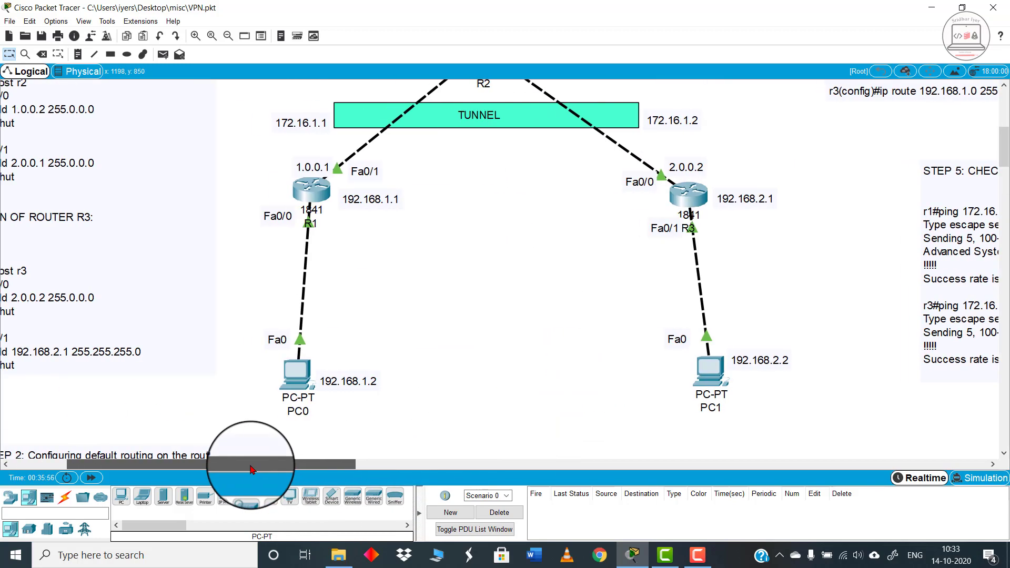
scroll(591, 405, up, 2)
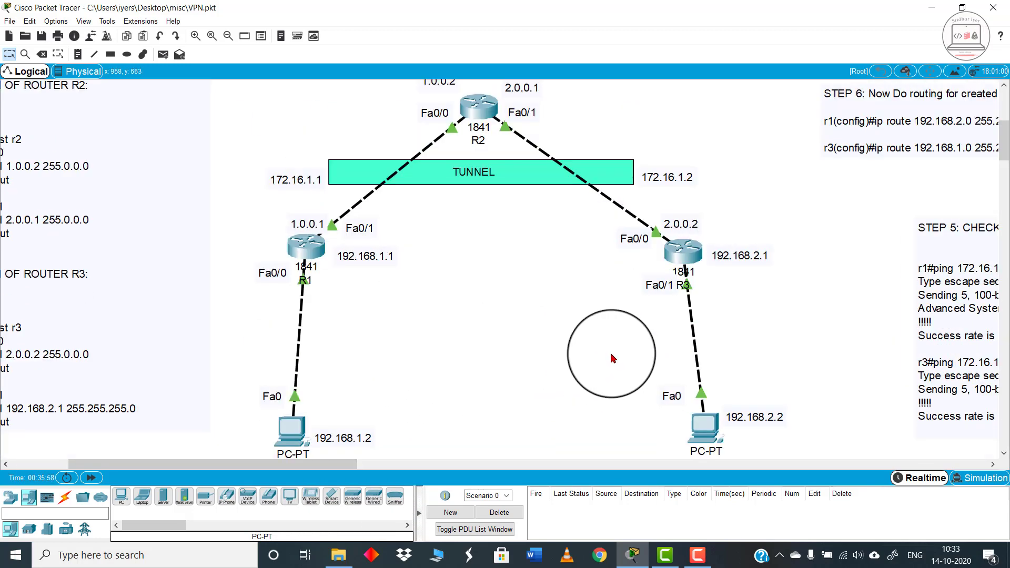
scroll(589, 347, up, 2)
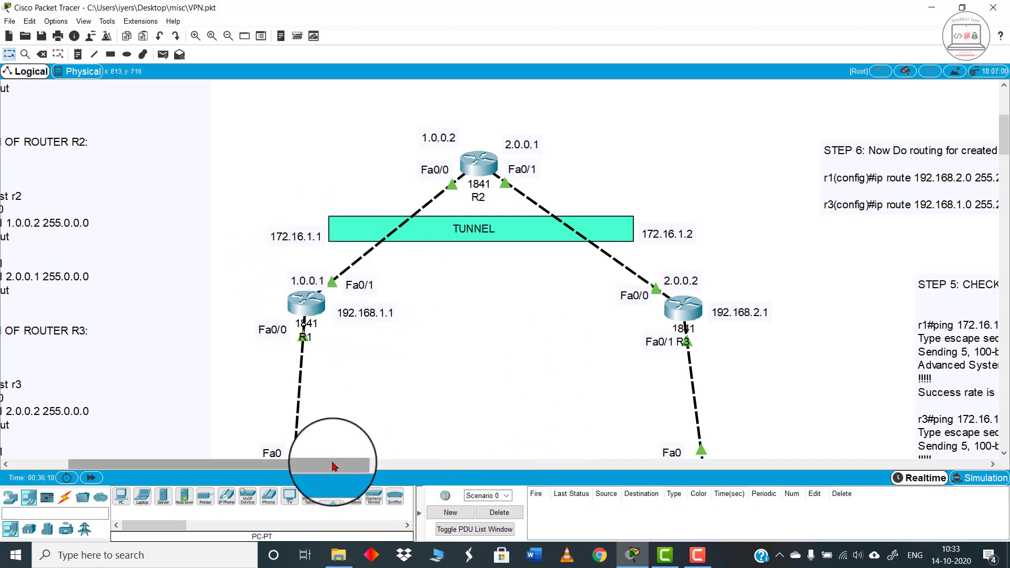
drag(334, 466, 345, 466)
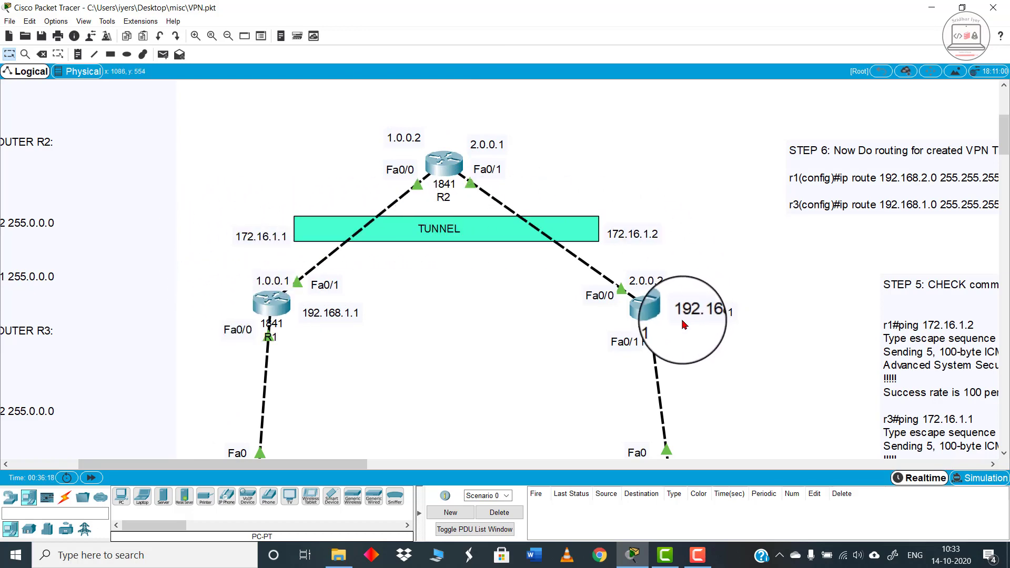
drag(304, 464, 353, 464)
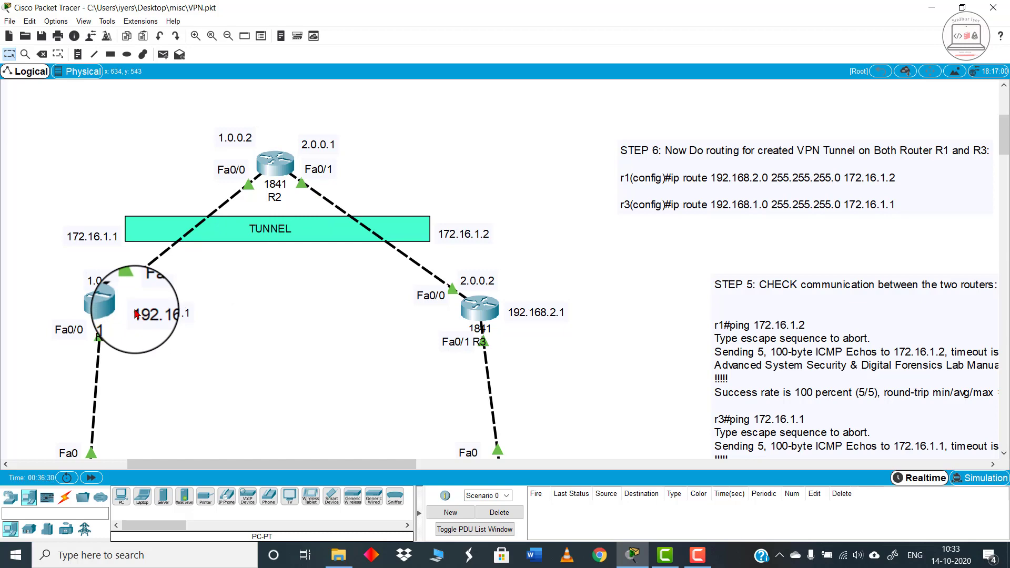
scroll(524, 388, right, 3)
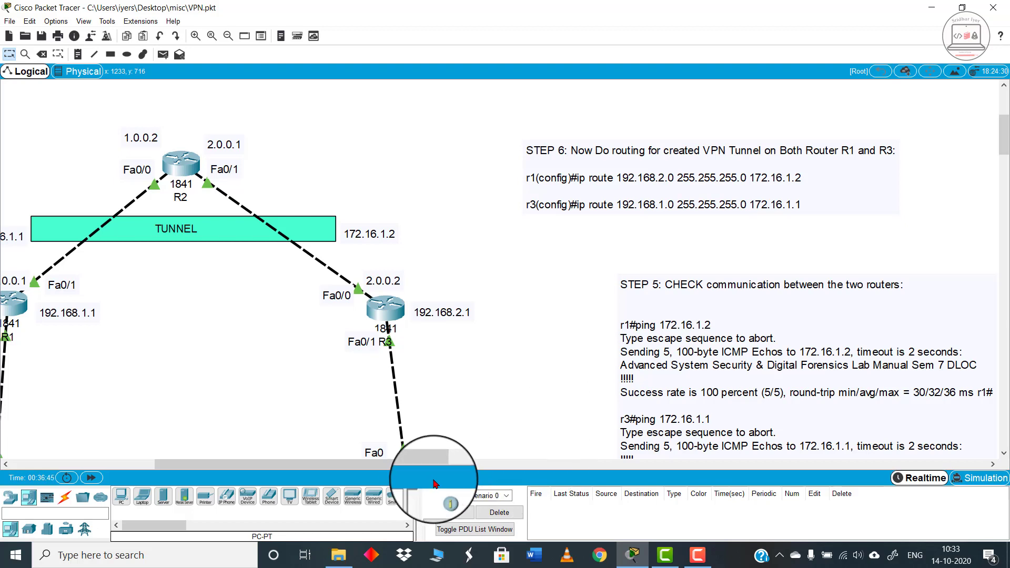
Review the Step 5 ping commands between R1 and R3 and relate them to the tunnel endpoints in the topology
drag(421, 460, 489, 459)
scroll(565, 383, down, 1)
scroll(565, 390, down, 1)
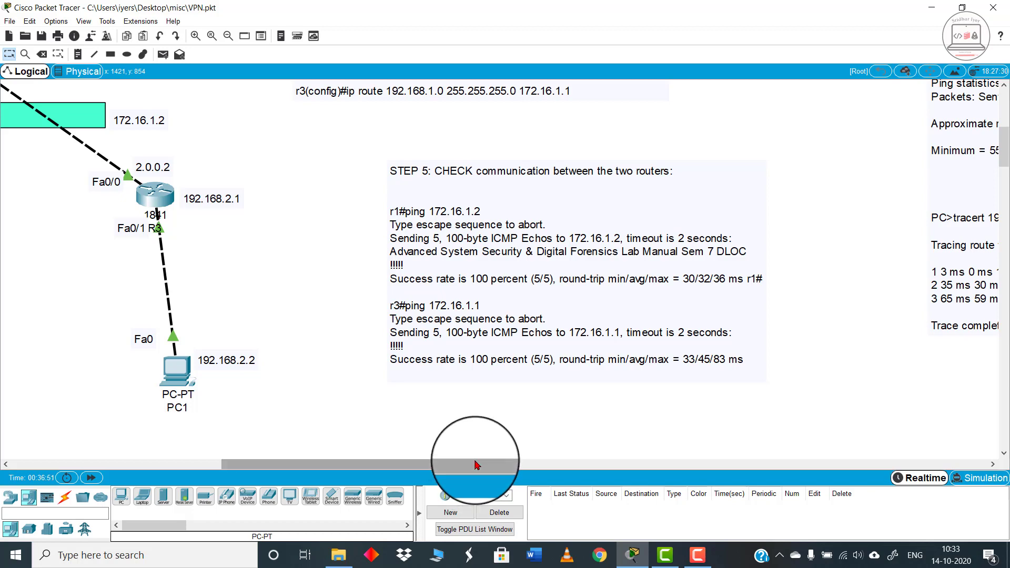
drag(475, 464, 371, 467)
scroll(419, 437, up, 1)
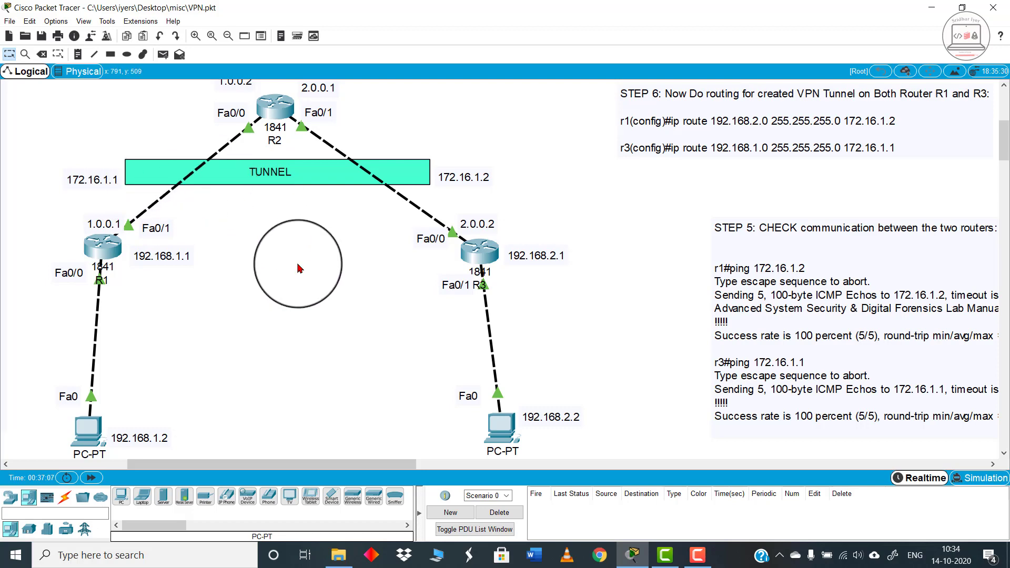
Compare the Step 4 tunnel commands for R1 and R3 with R1's port addresses in the topology
scroll(691, 429, down, 5)
scroll(680, 320, down, 2)
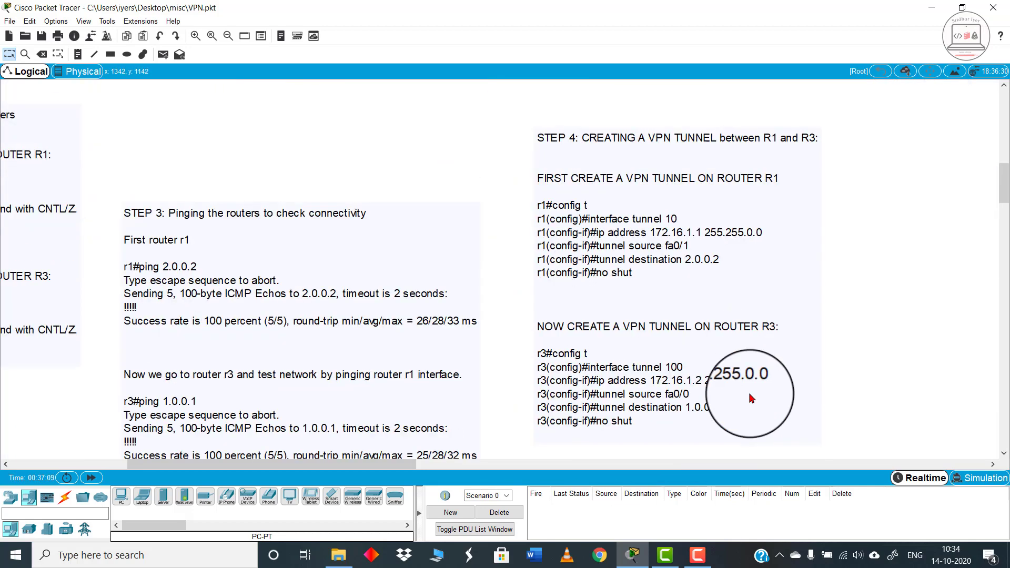
scroll(709, 398, up, 9)
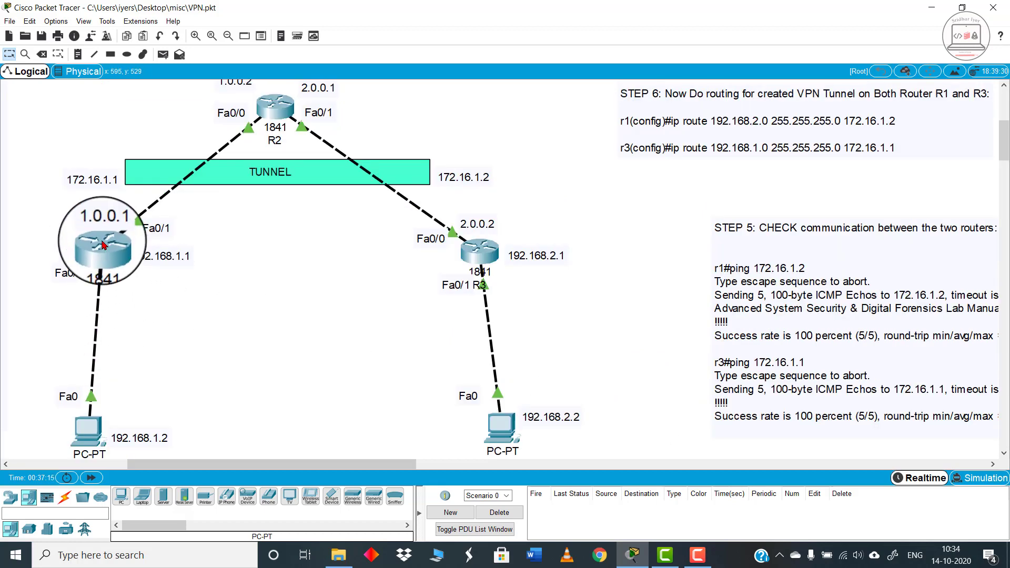
mouse_move(104, 244)
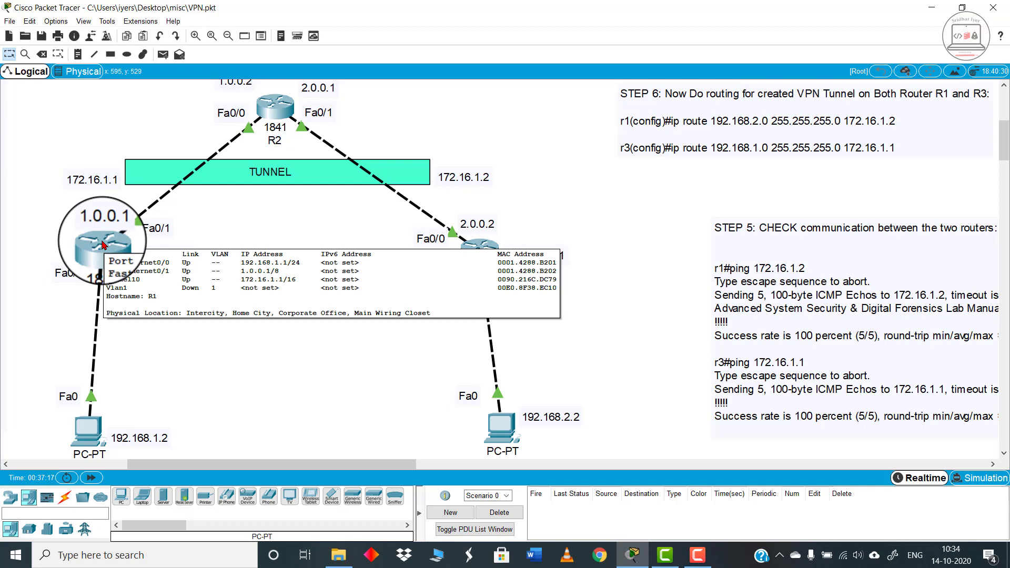
drag(232, 464, 242, 464)
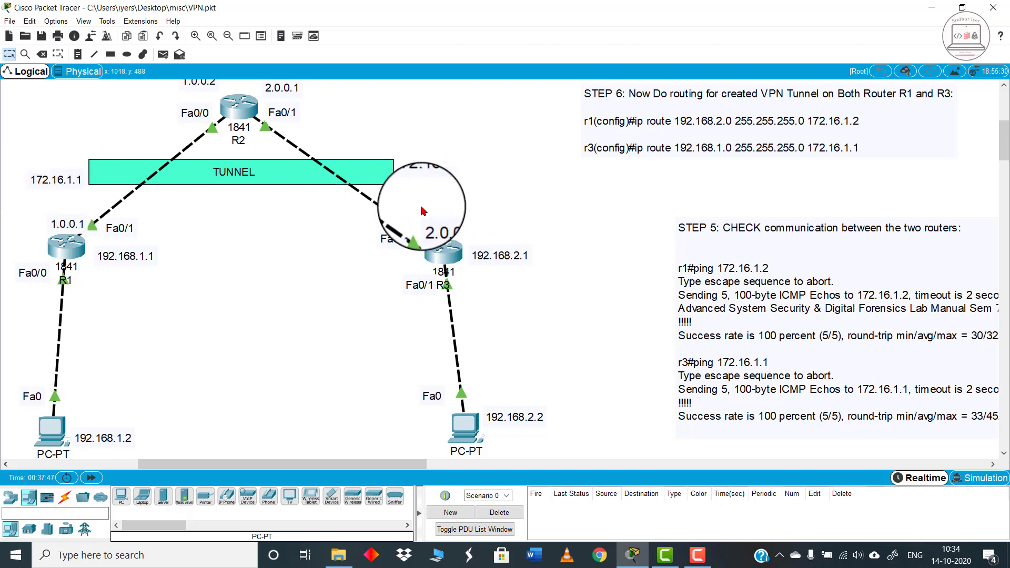
Ping R3's tunnel address 172.16.1.2 from R1's command line, and close the R1 window
click(64, 249)
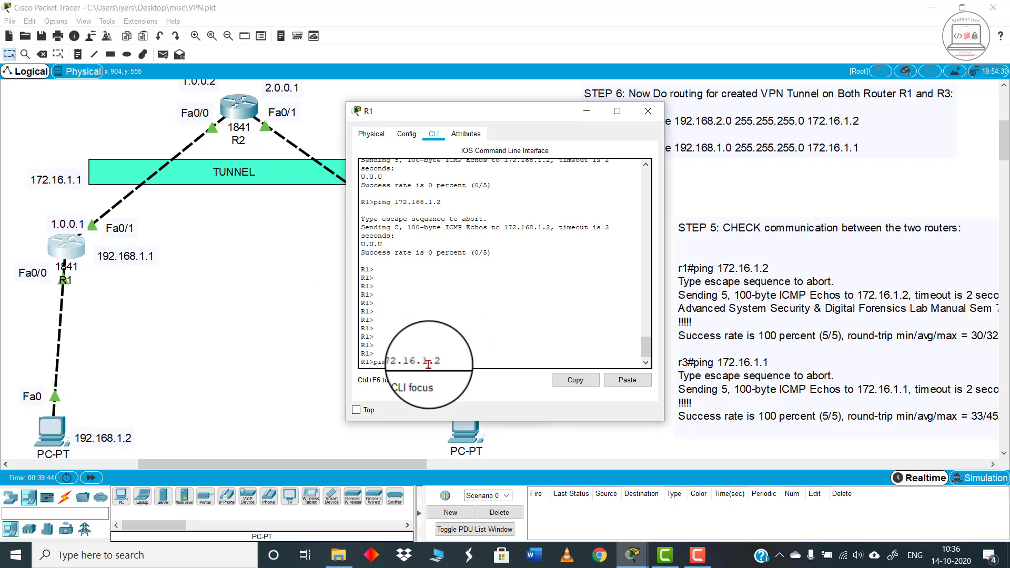
key(Return)
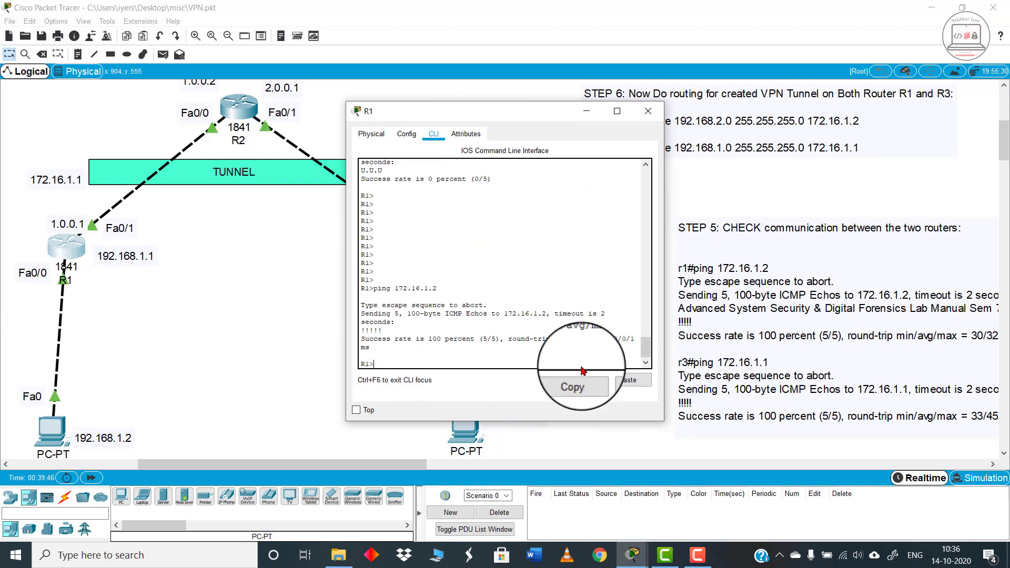
drag(476, 113, 400, 103)
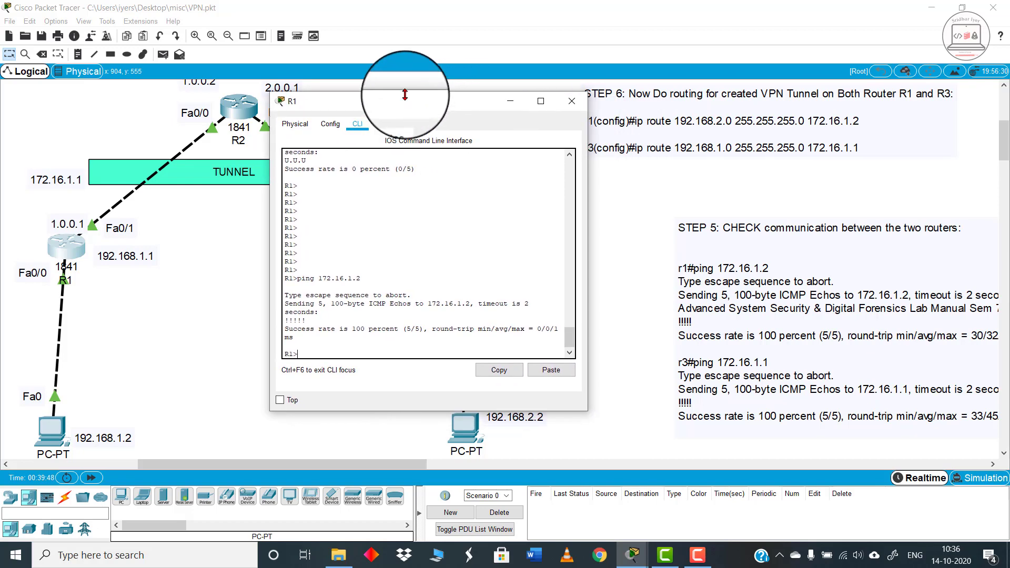
click(571, 101)
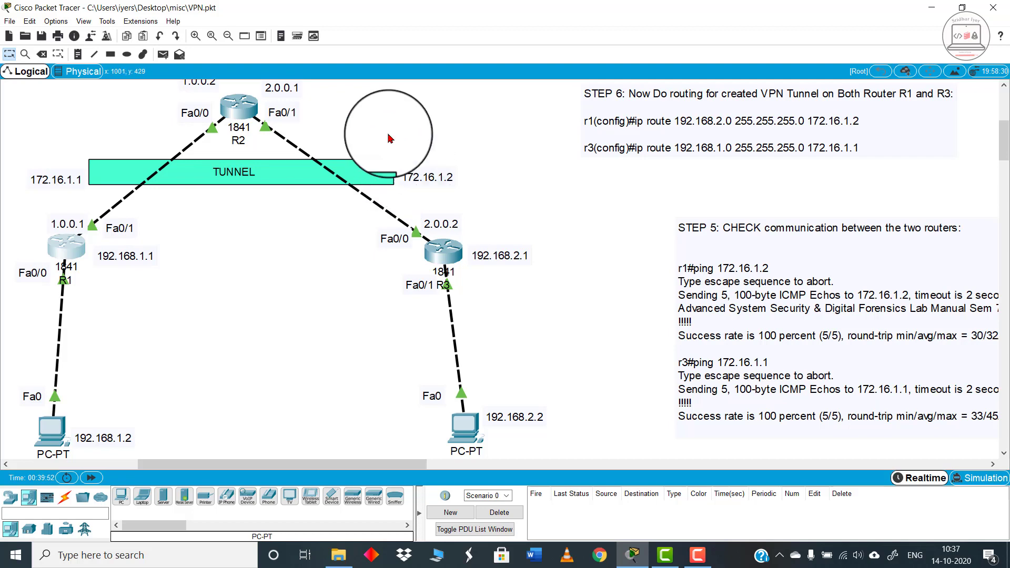
Ping R1's tunnel address 172.16.1.1 from R3's command line, and close the R3 window
click(439, 269)
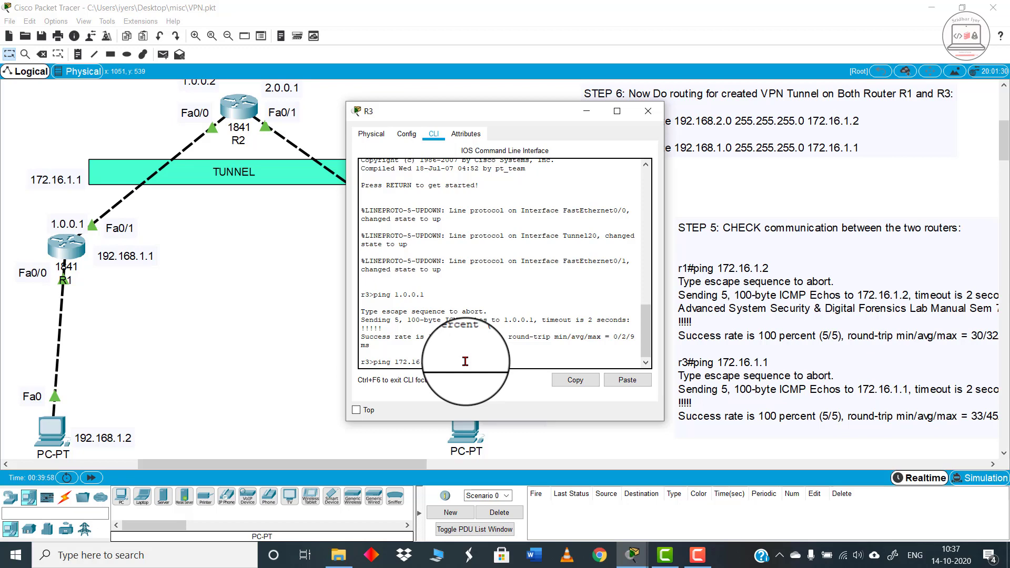
key(Return)
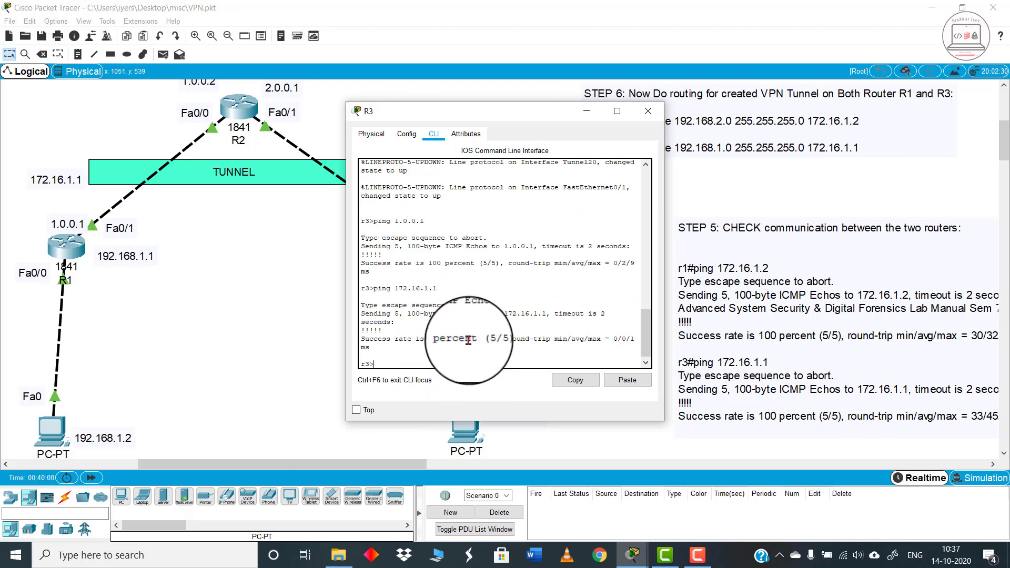
click(652, 111)
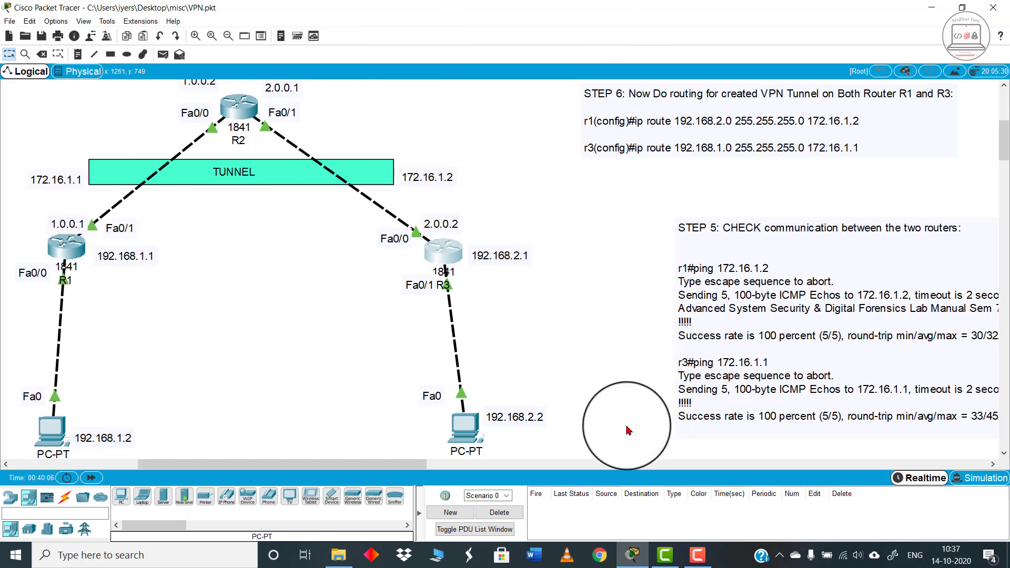
Examine the Step 6 static routes for R1 and R3 against the LAN networks and tunnel endpoints in the topology
scroll(593, 403, up, 2)
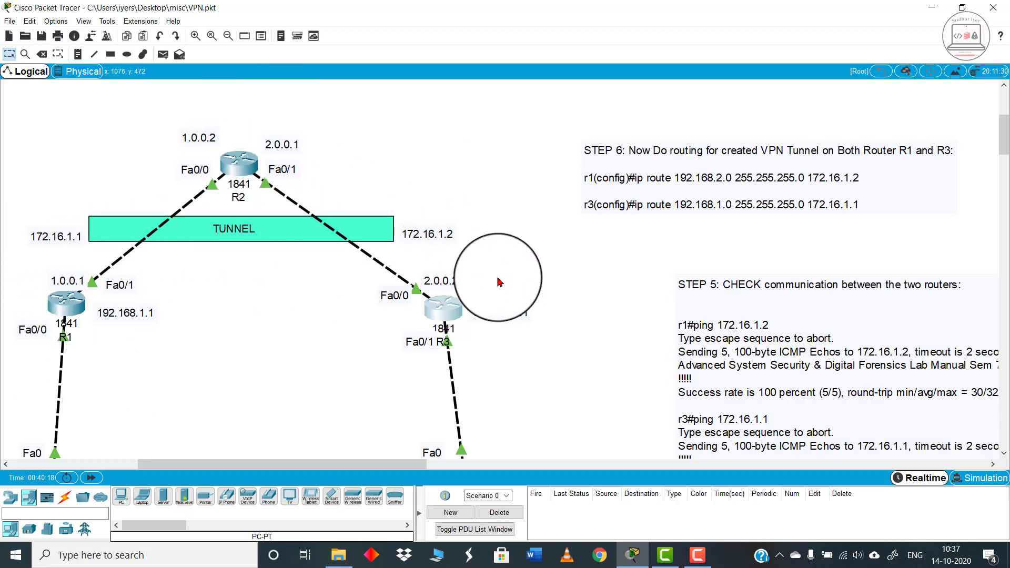
scroll(577, 328, up, 1)
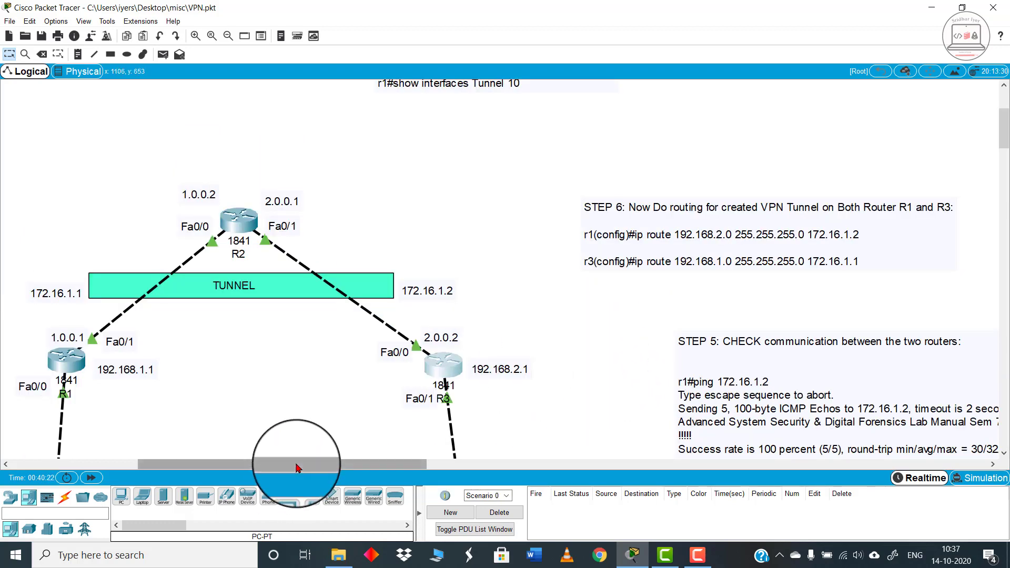
drag(293, 468, 283, 470)
scroll(655, 326, down, 1)
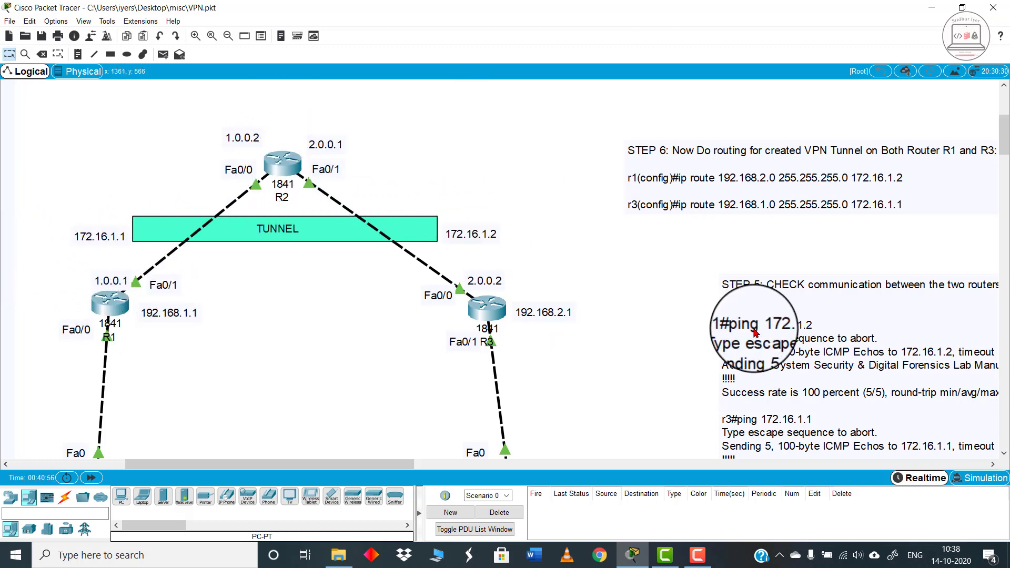
drag(262, 468, 279, 468)
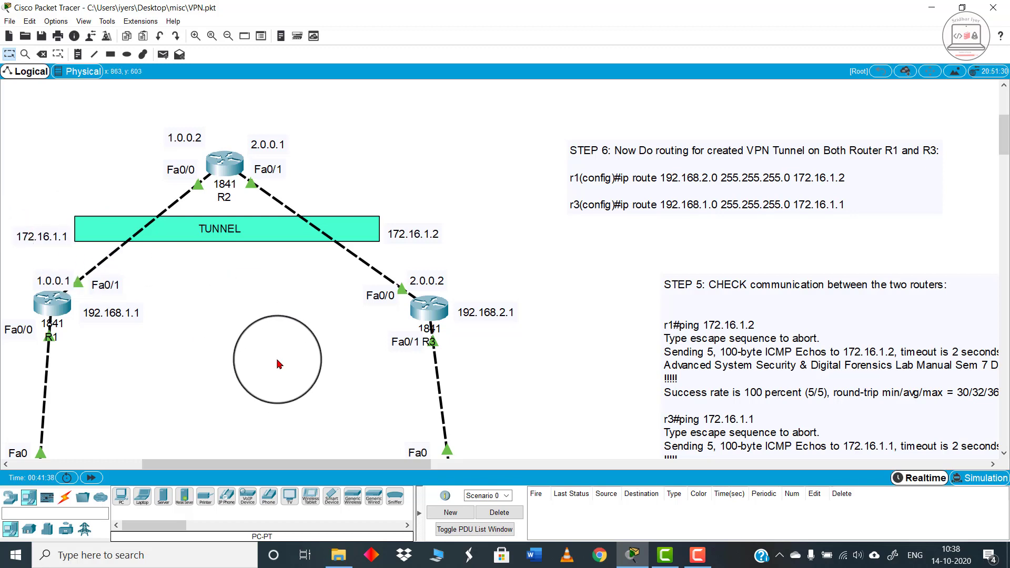
scroll(292, 464, left, 2)
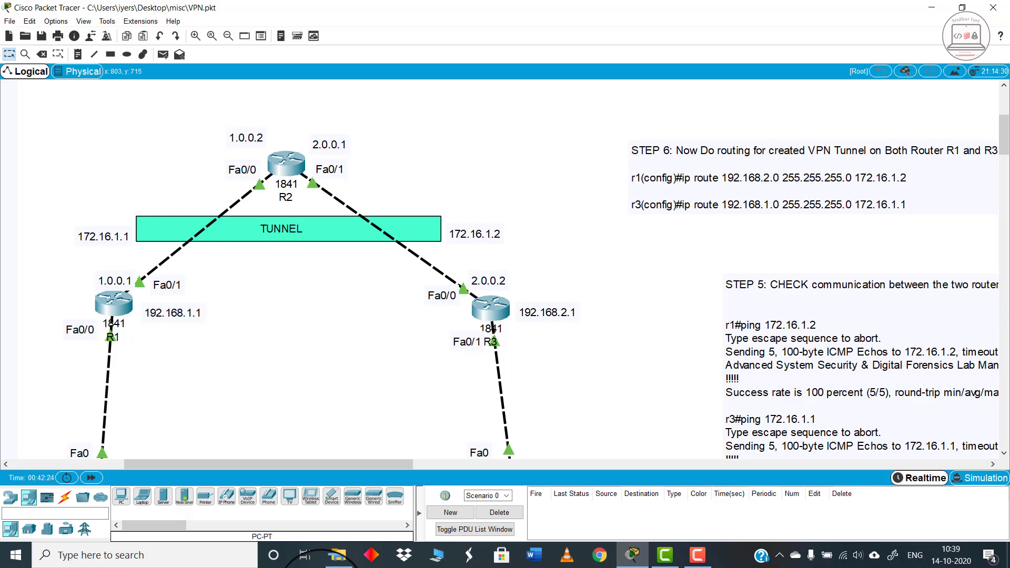
Run "show interfaces Tunnel 10" on R1 as given in Step 7, inspect the tunnel's line status, and close the R1 window
scroll(599, 289, up, 5)
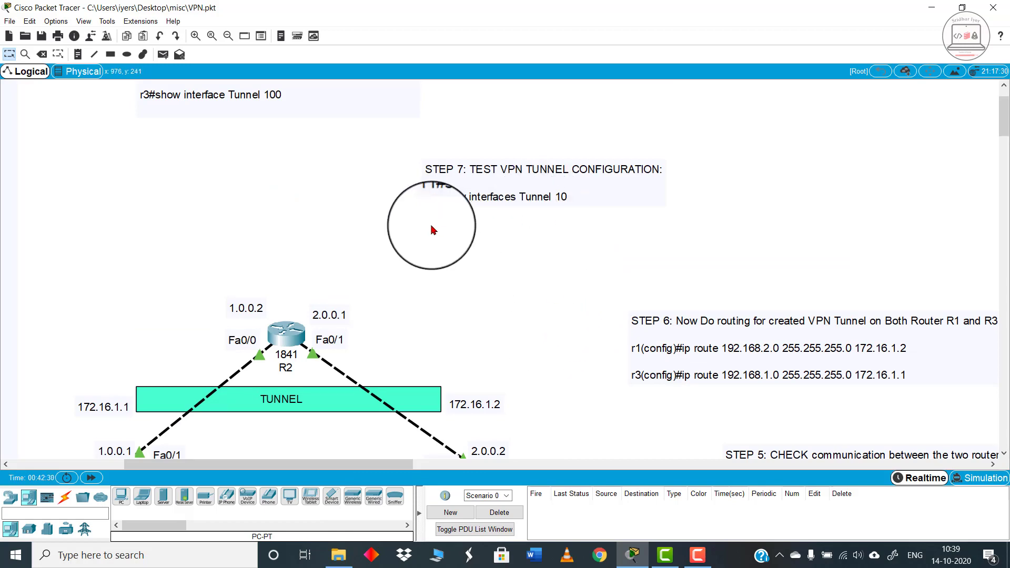
scroll(439, 210, down, 5)
scroll(428, 225, up, 5)
scroll(451, 246, down, 2)
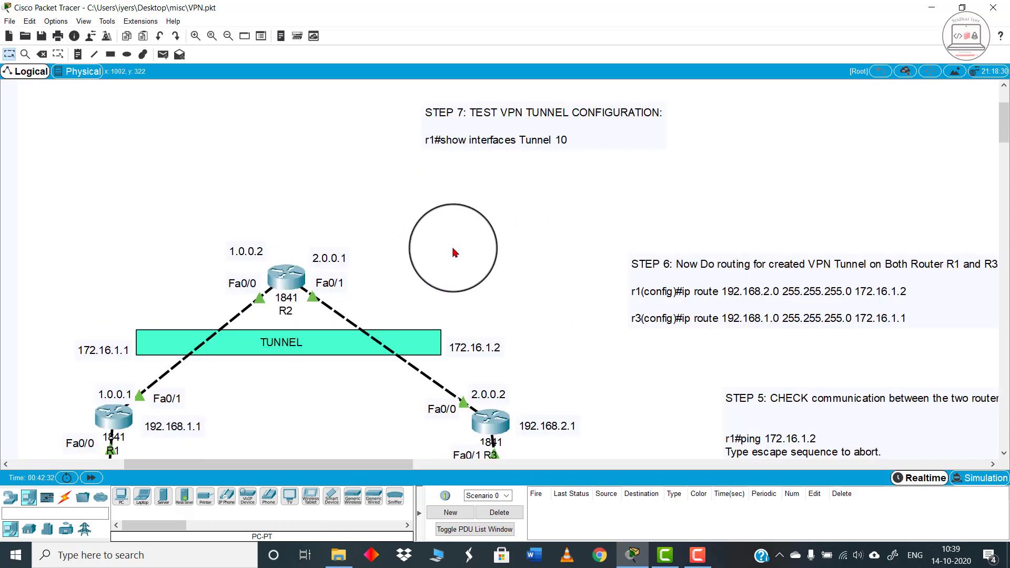
scroll(410, 271, down, 2)
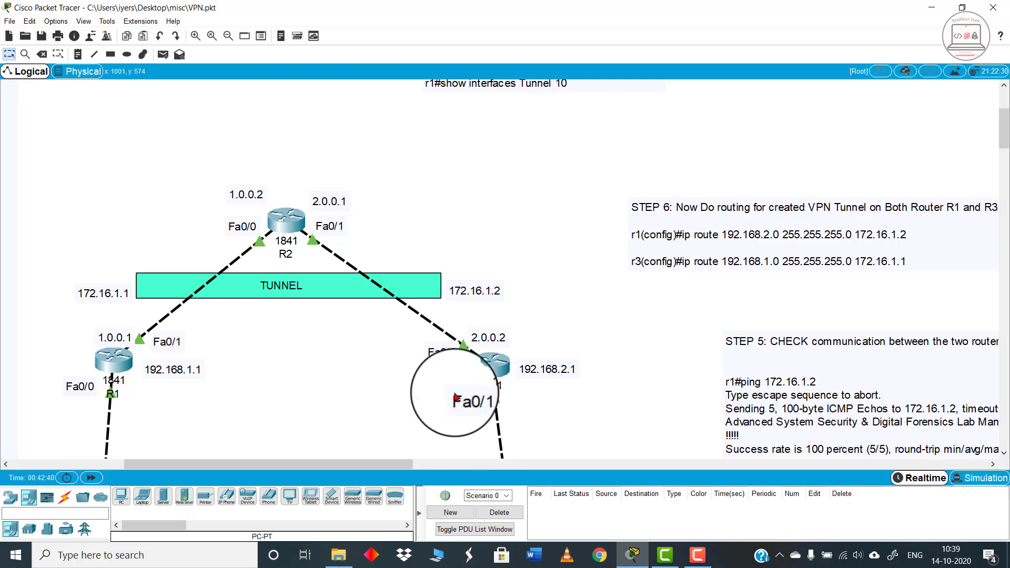
scroll(421, 379, up, 4)
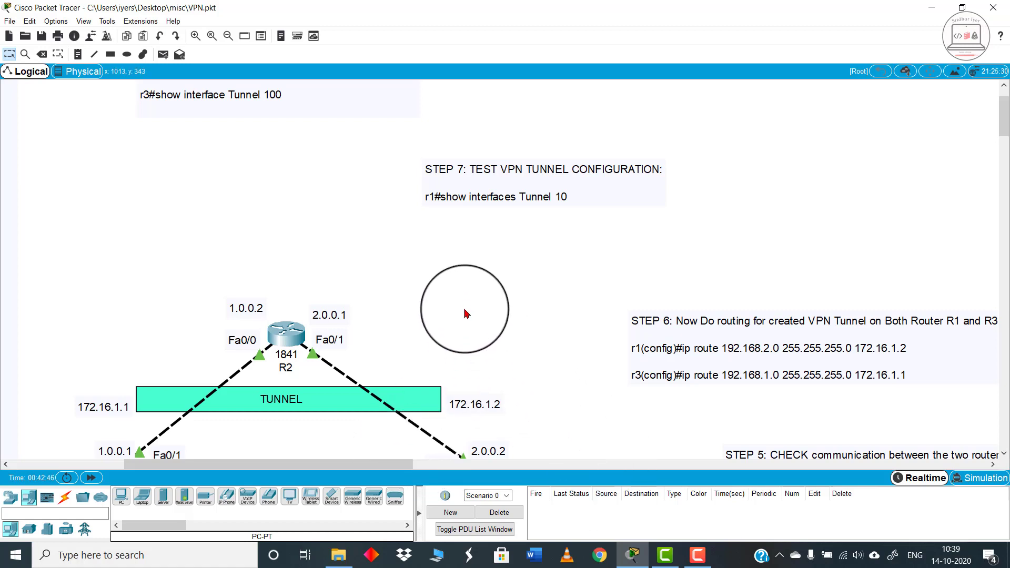
scroll(464, 314, down, 2)
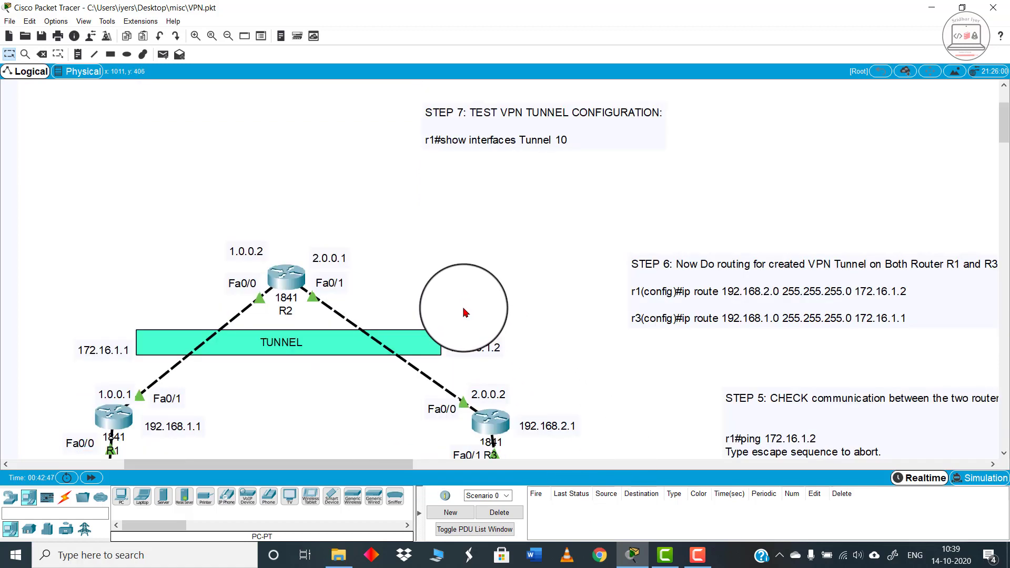
click(109, 423)
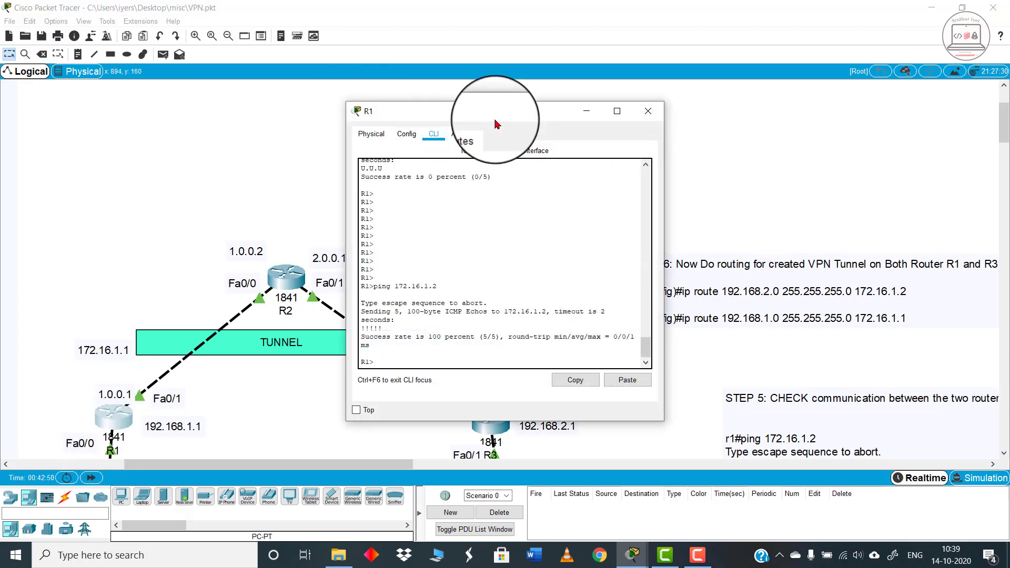
drag(491, 108, 410, 193)
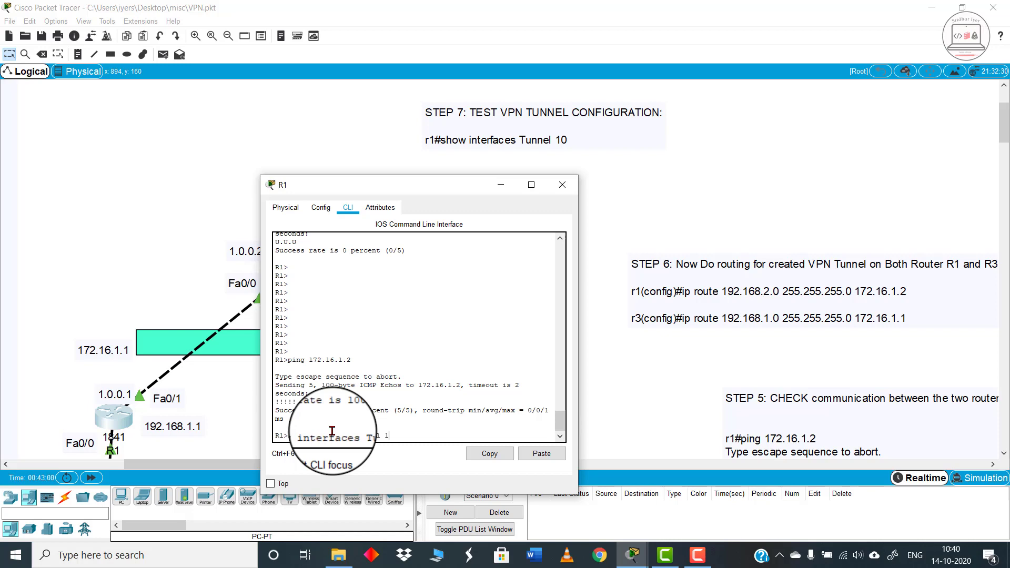
key(Return)
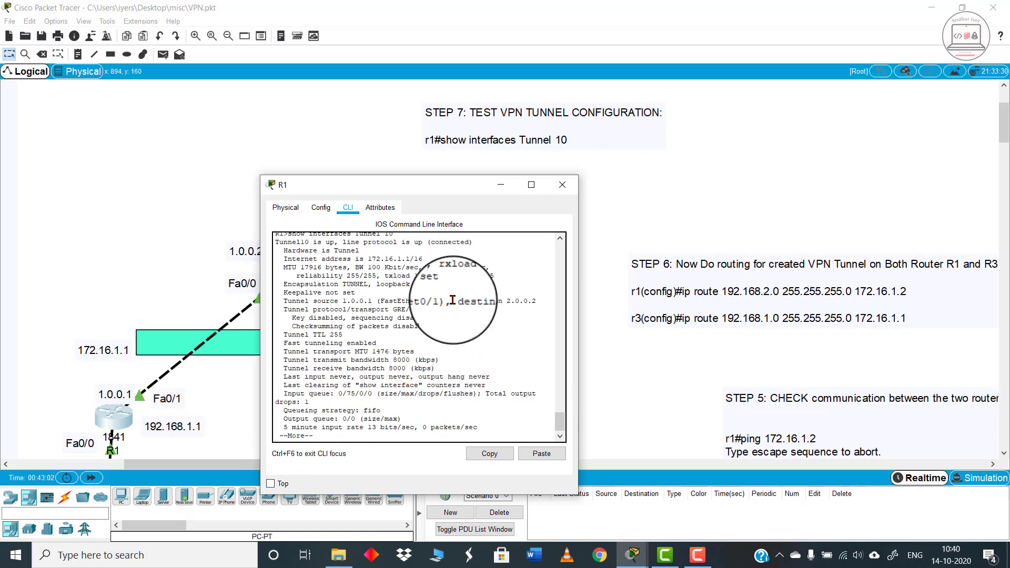
drag(279, 305, 332, 313)
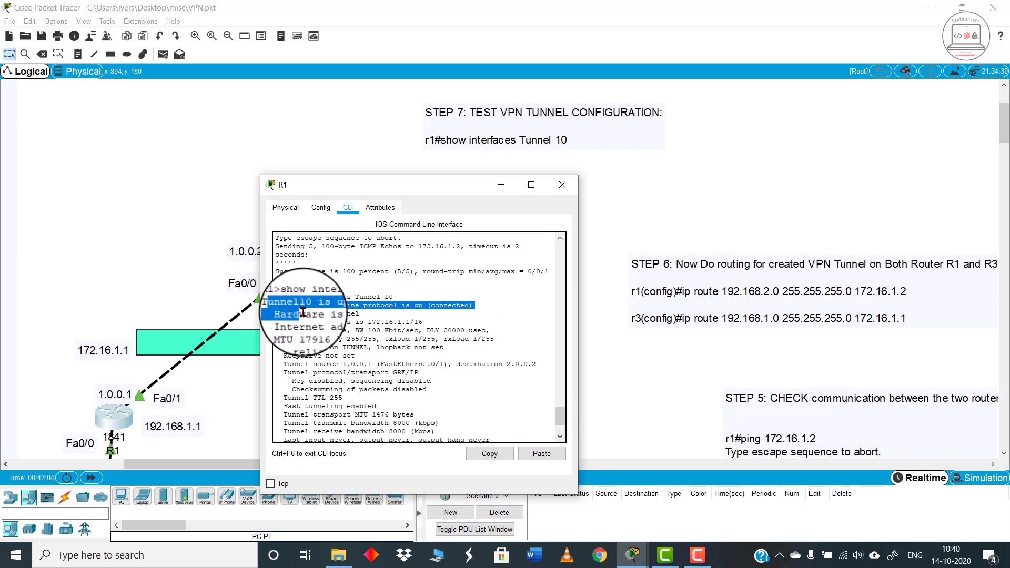
click(562, 184)
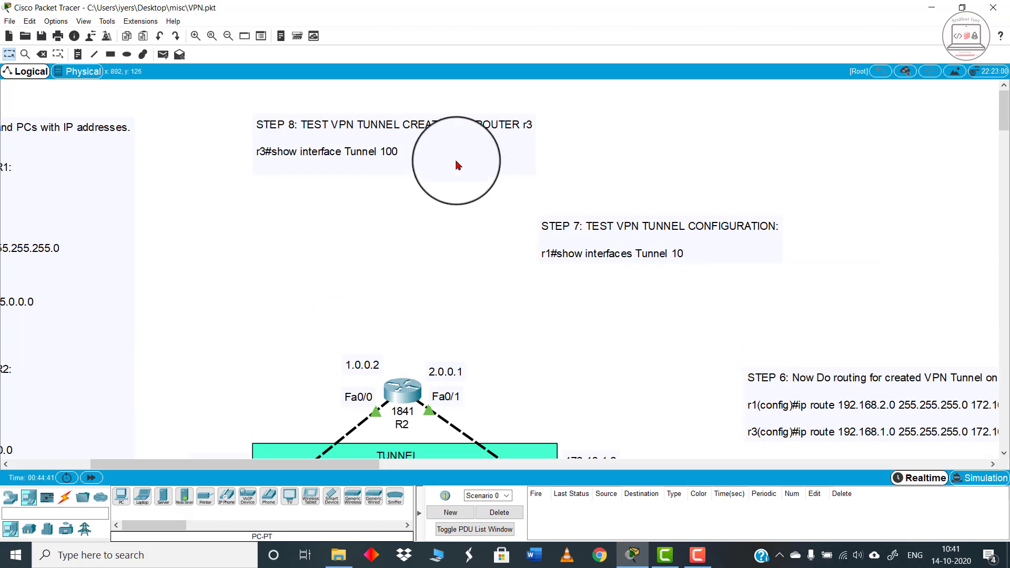
Review the Step 8 command "show interface Tunnel 100" for R3 and the notes on testing with ipconfig, ping and tracert from a PC
scroll(464, 245, down, 2)
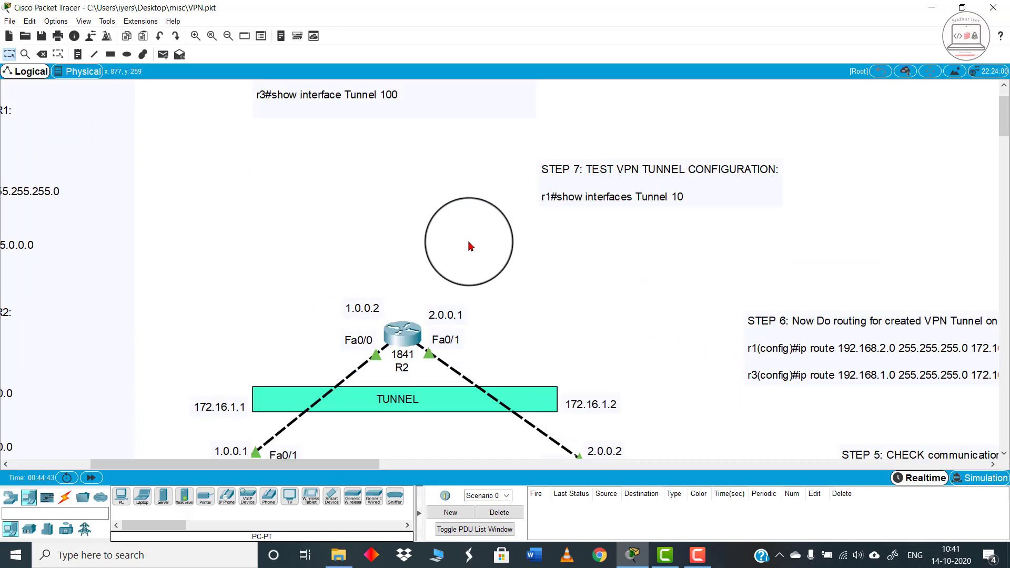
scroll(473, 247, down, 2)
scroll(508, 230, up, 3)
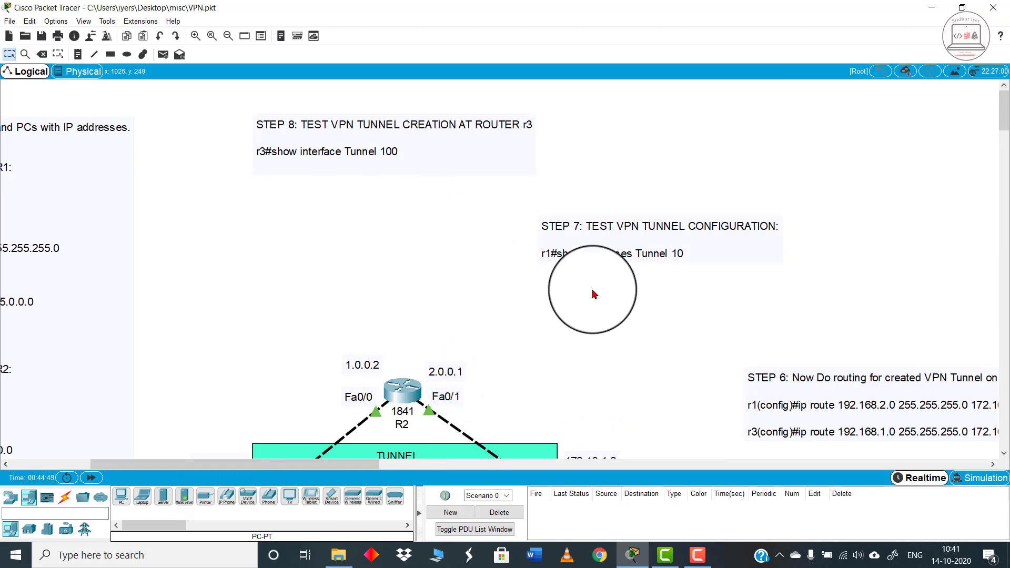
scroll(507, 379, down, 2)
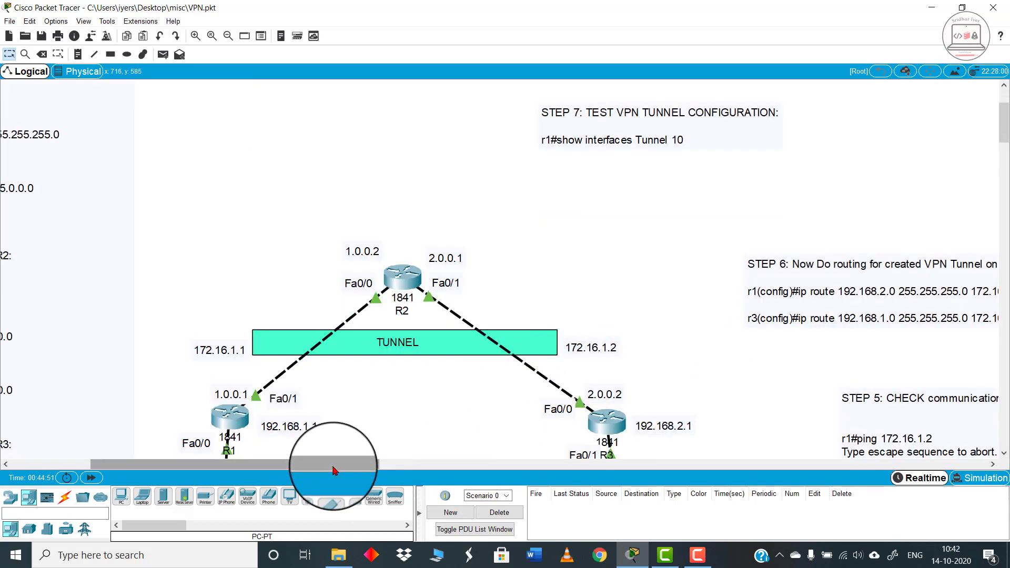
drag(340, 468, 637, 444)
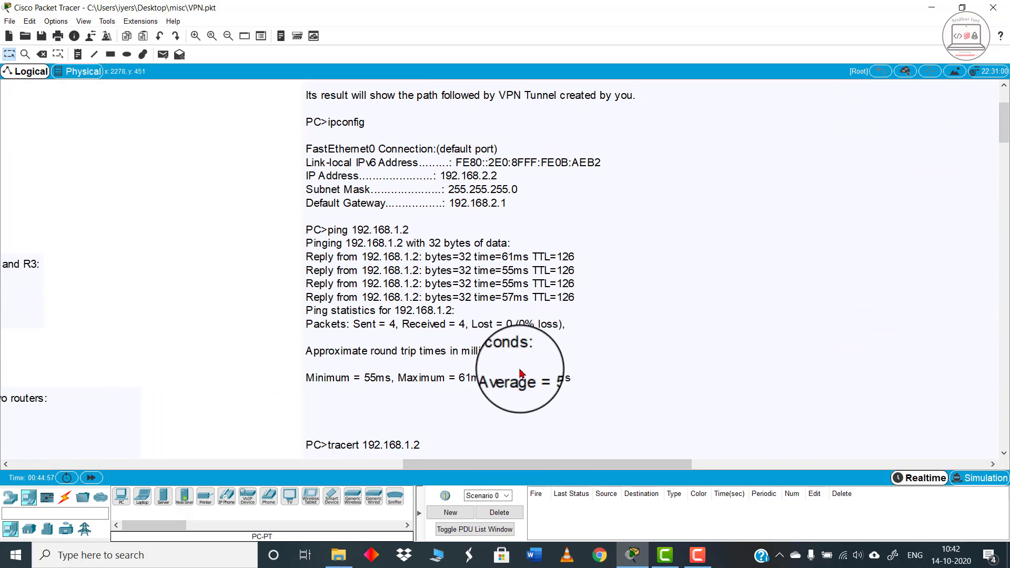
scroll(520, 464, up, 3)
scroll(522, 465, left, 3)
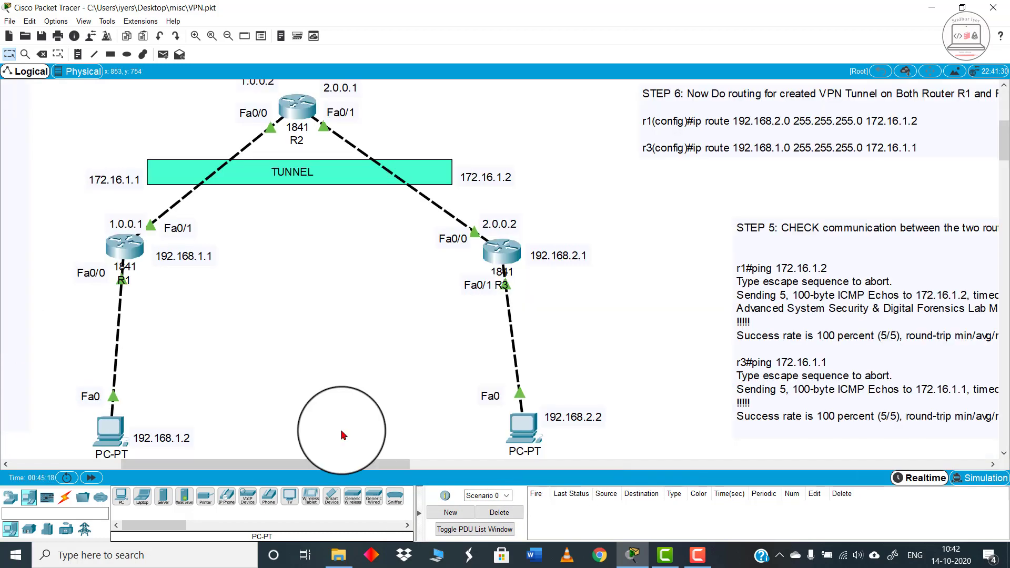
Open PC0's Command Prompt and ping PC1 at 192.168.2.2 twice
scroll(326, 438, down, 2)
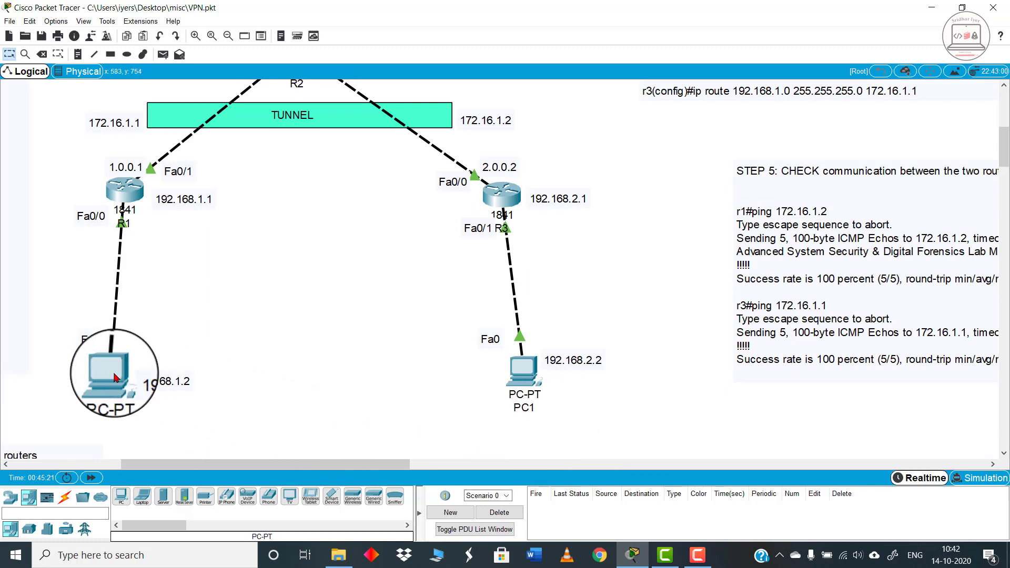
mouse_move(118, 378)
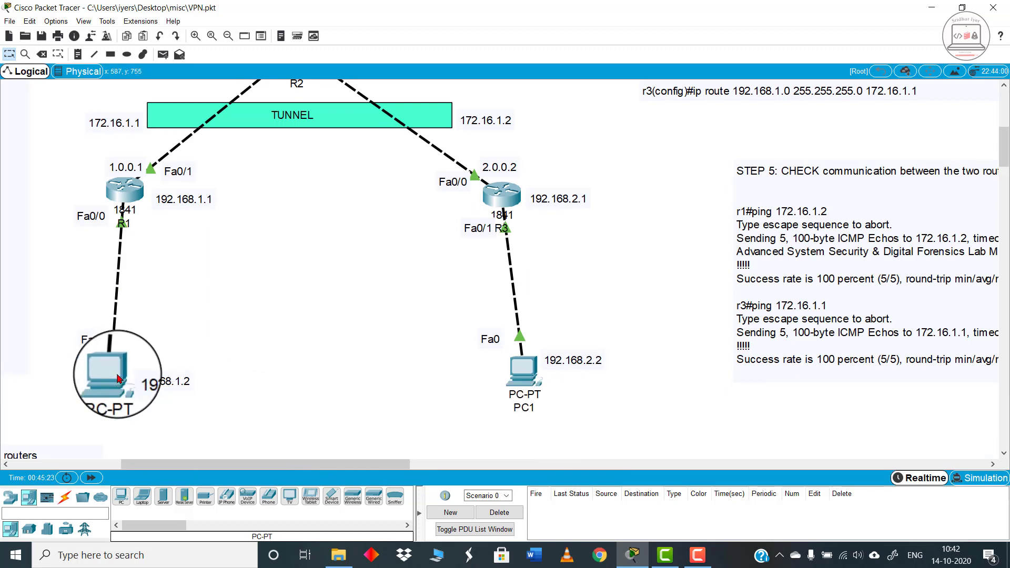
drag(235, 467, 227, 468)
click(132, 375)
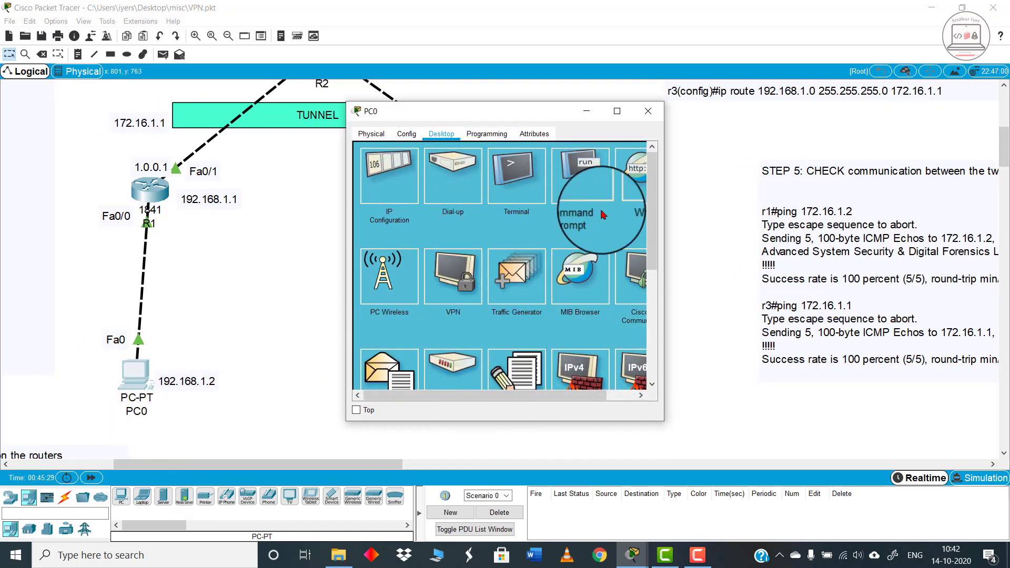
click(647, 110)
click(136, 374)
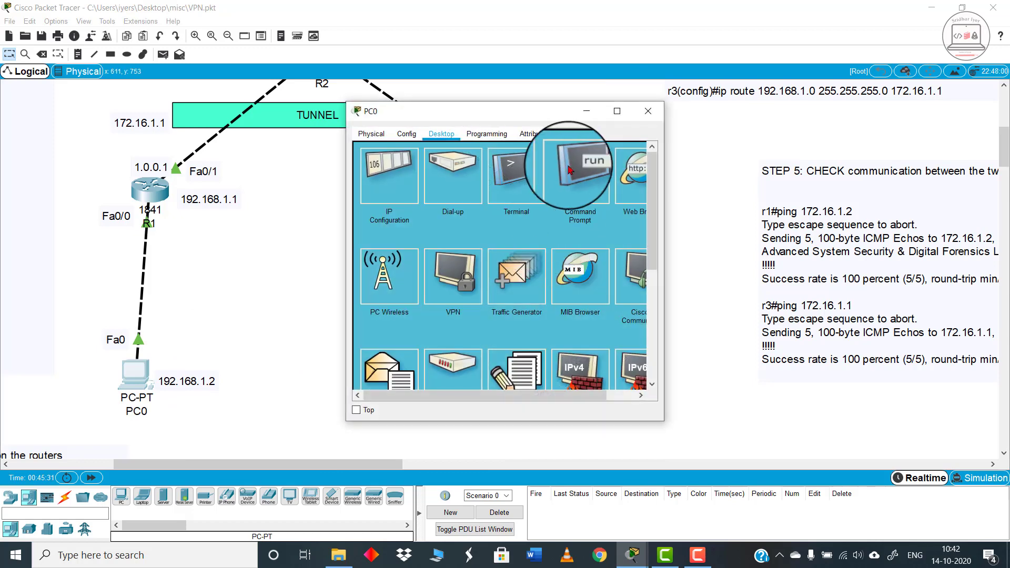
click(593, 159)
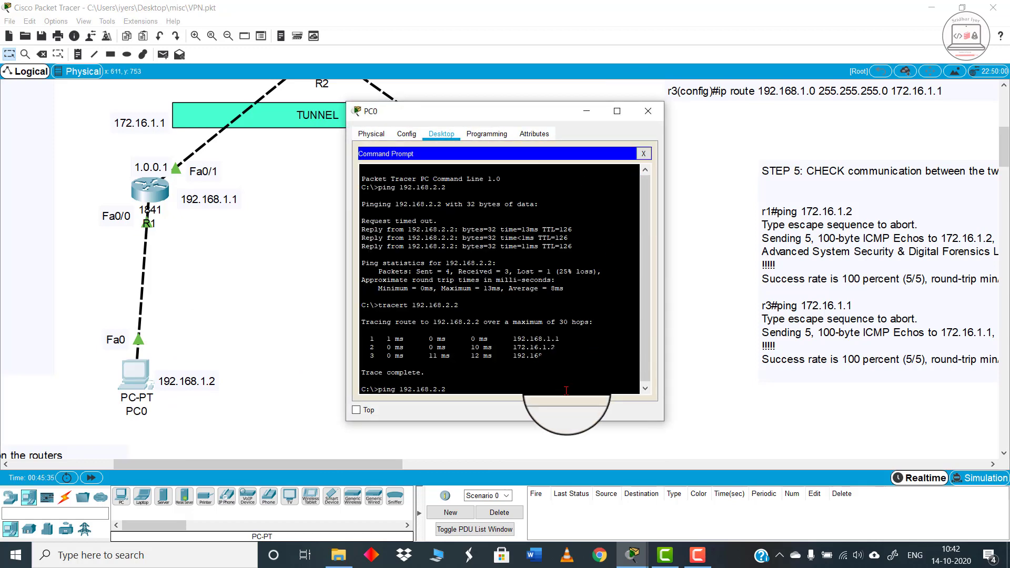
drag(474, 111, 304, 108)
key(Return)
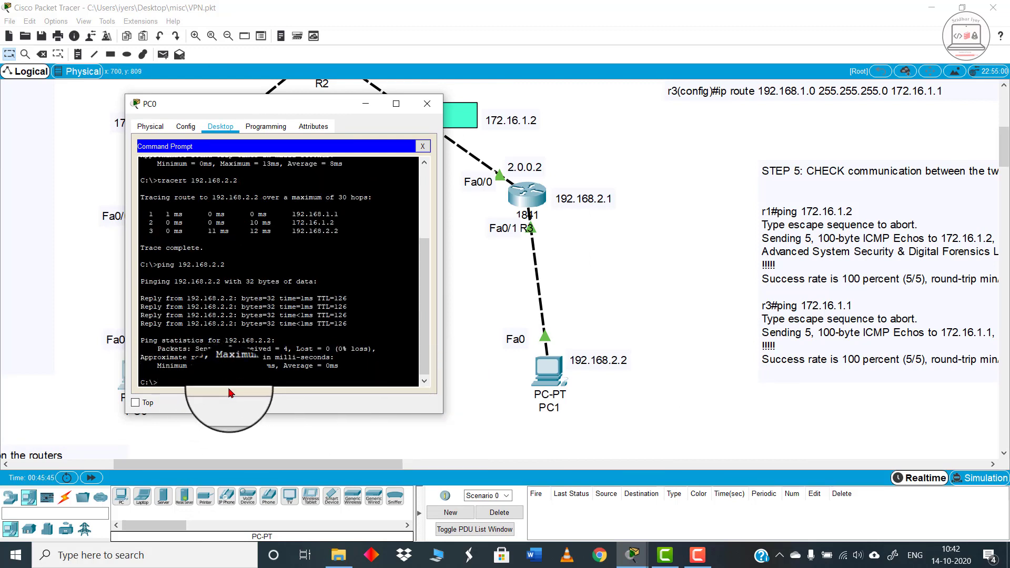
key(Return)
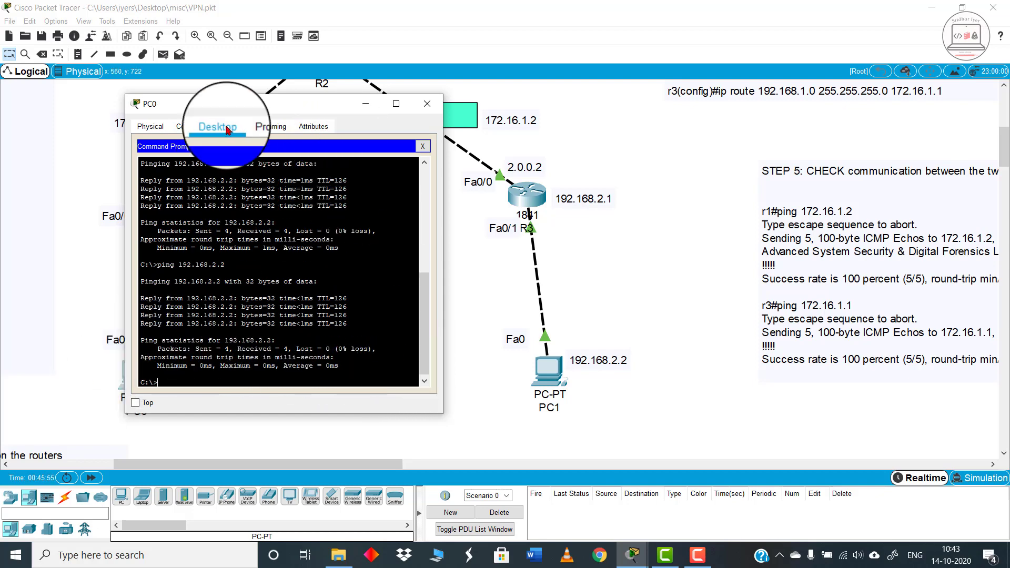
Run "tracert 192.168.2.2" on PC0 and highlight the tunnel hop 172.16.1.2 in the output
drag(238, 102, 370, 106)
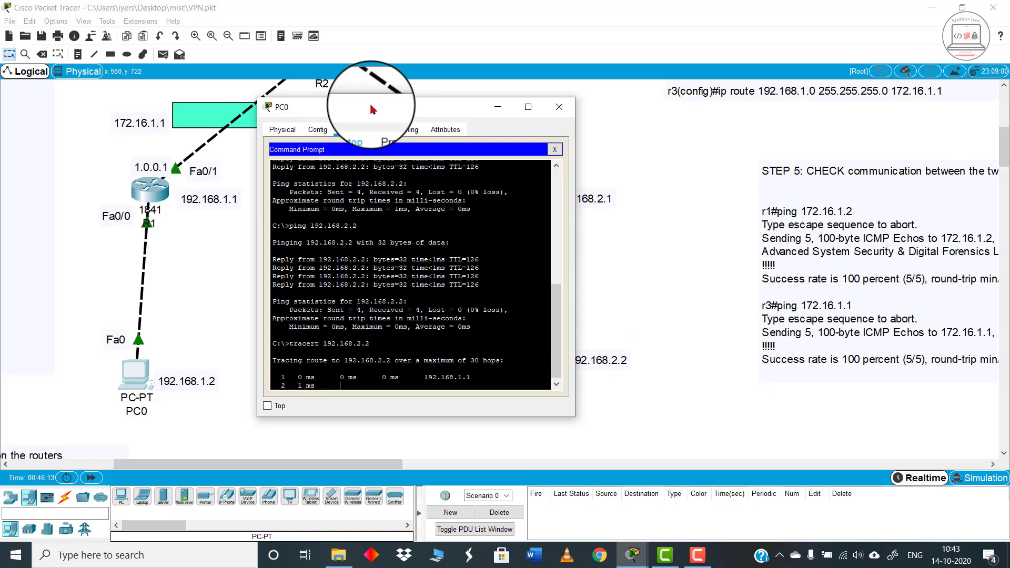
mouse_move(397, 118)
mouse_down()
mouse_move(322, 111)
mouse_move(278, 120)
mouse_up()
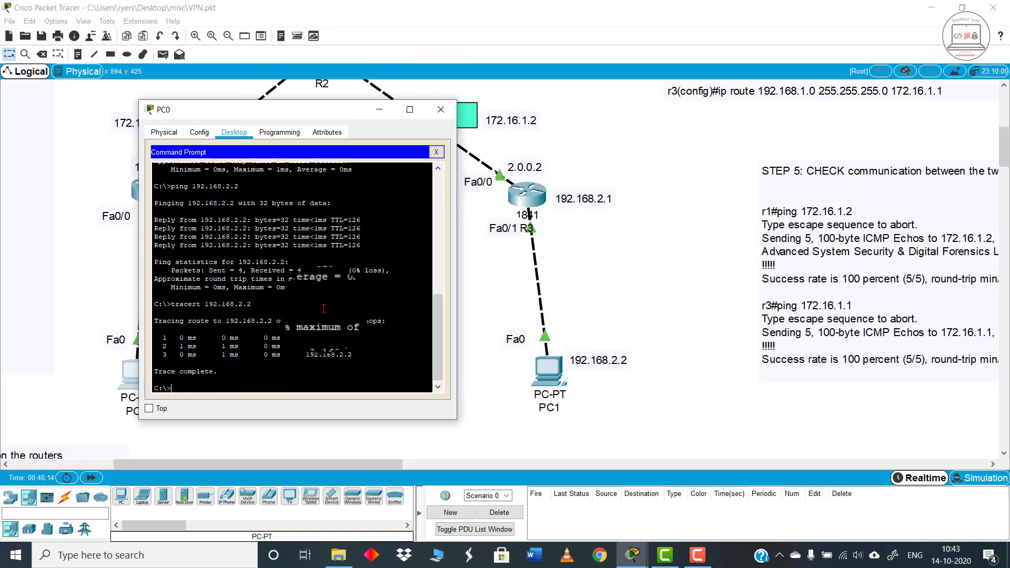
scroll(325, 352, up, 3)
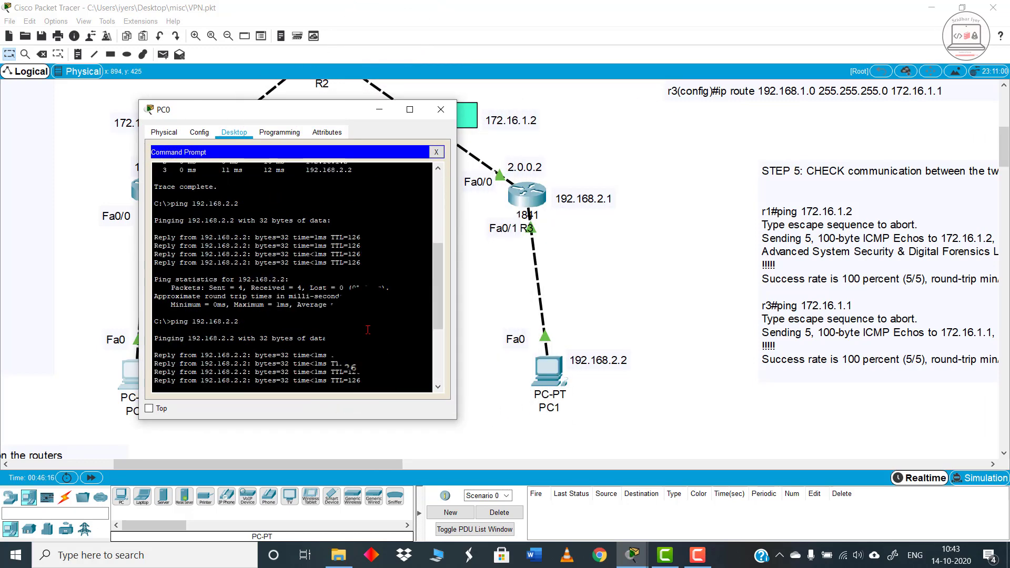
scroll(350, 330, down, 3)
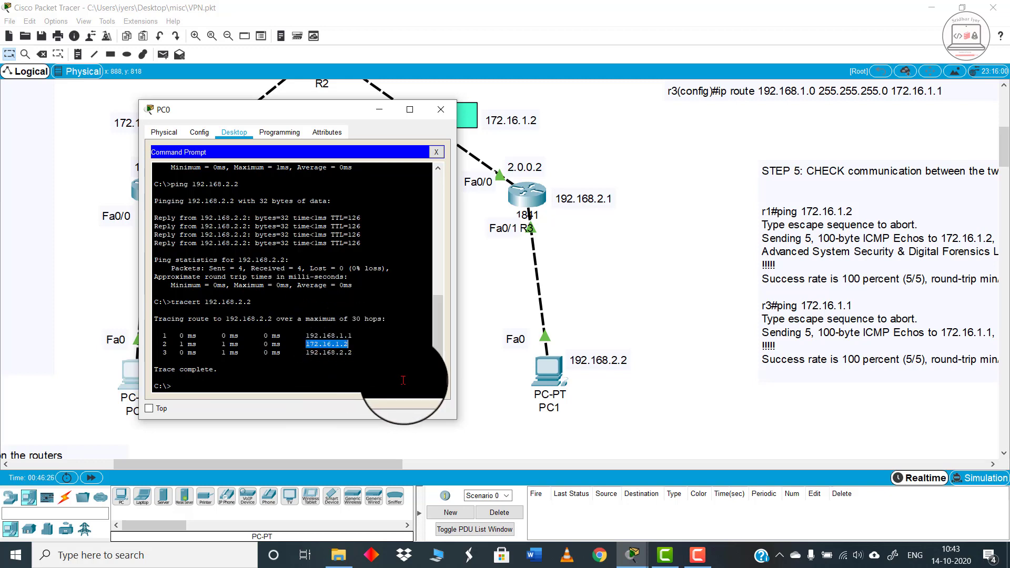
Compare the traced hops with the path from PC0 through the tunnel to PC1 in the topology, and close the PC0 window
drag(324, 110, 492, 401)
scroll(347, 313, up, 3)
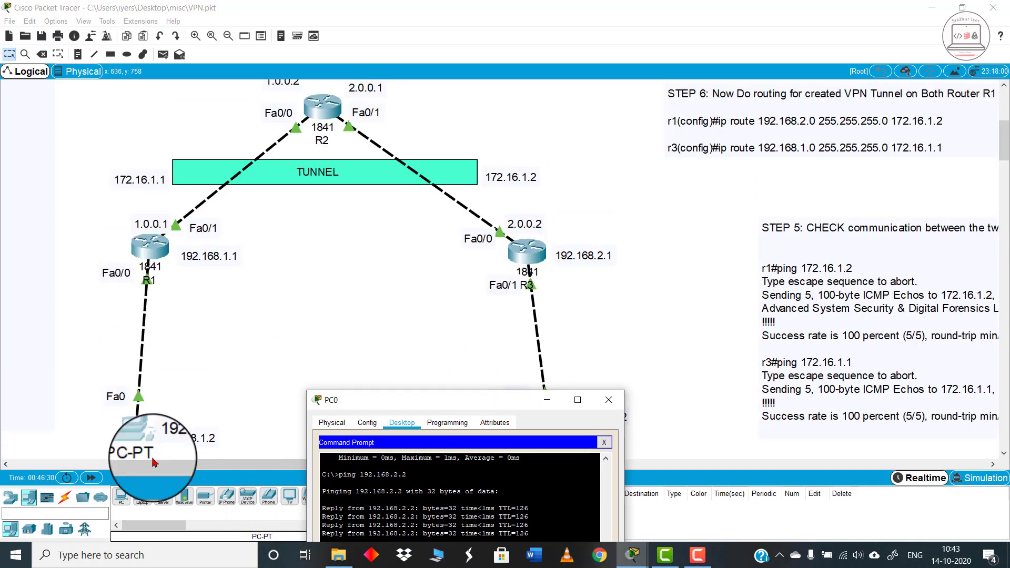
scroll(355, 314, down, 3)
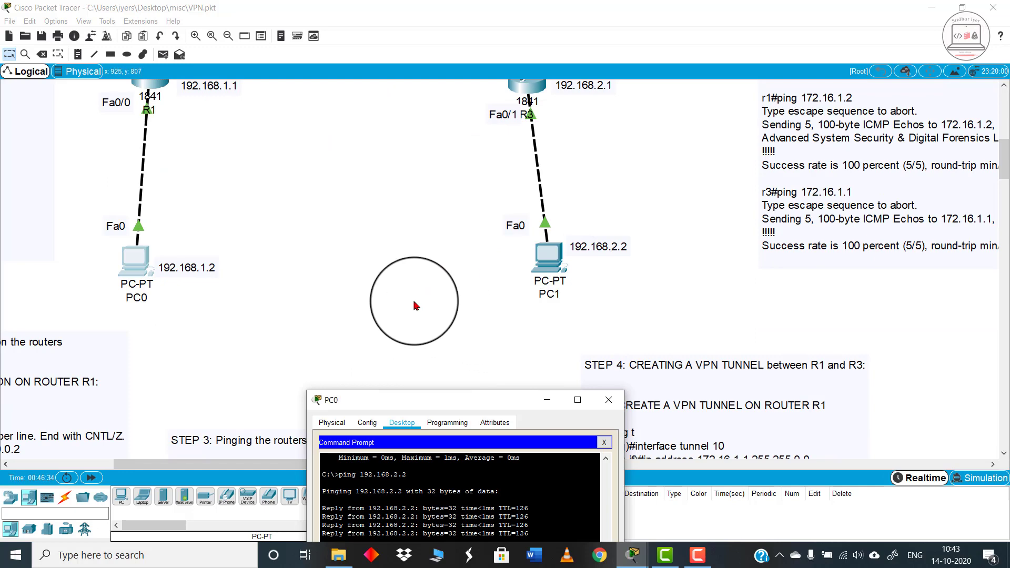
scroll(410, 310, up, 1)
drag(437, 403, 644, 139)
scroll(263, 334, up, 3)
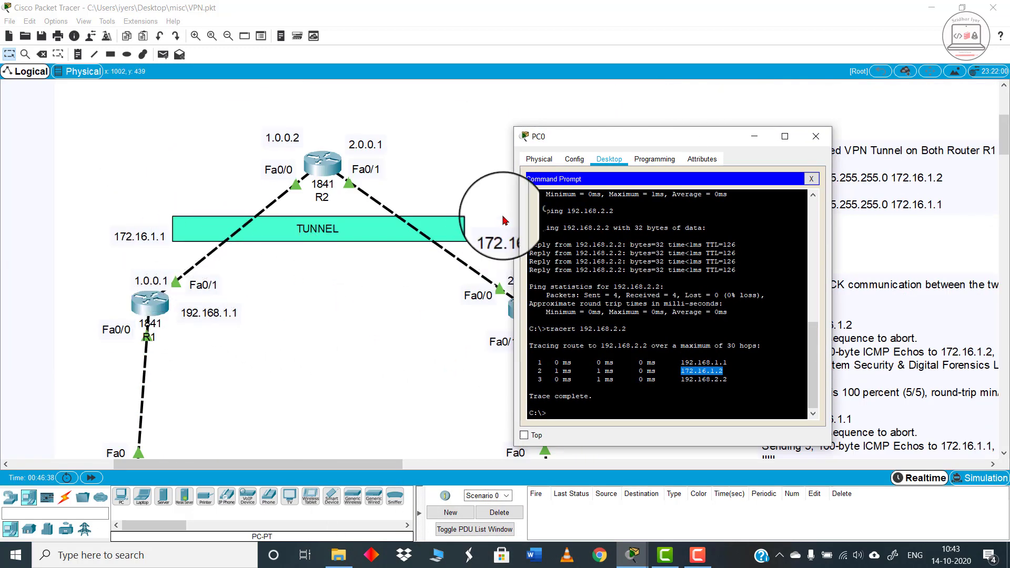
drag(634, 136, 737, 129)
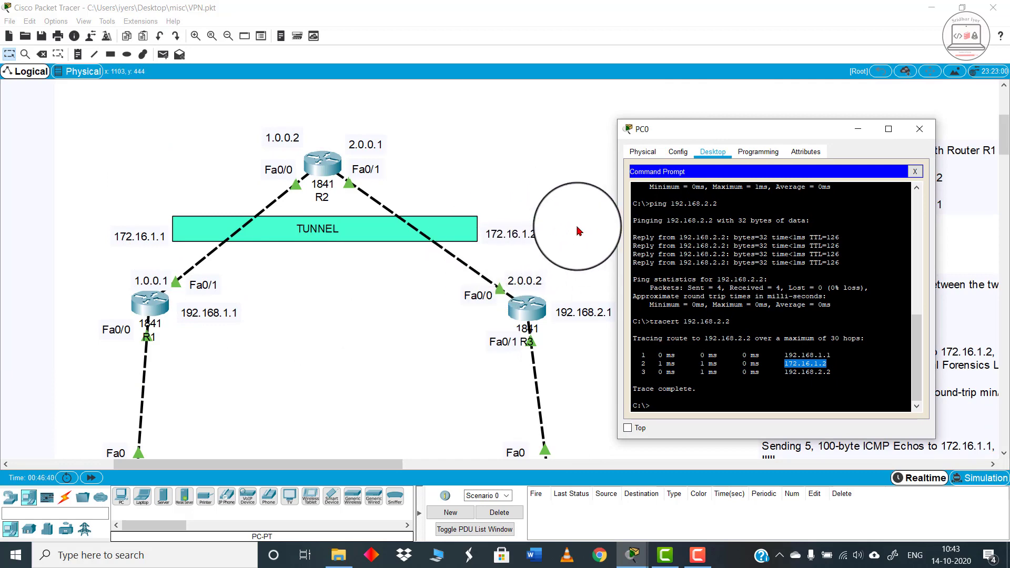
scroll(466, 361, down, 1)
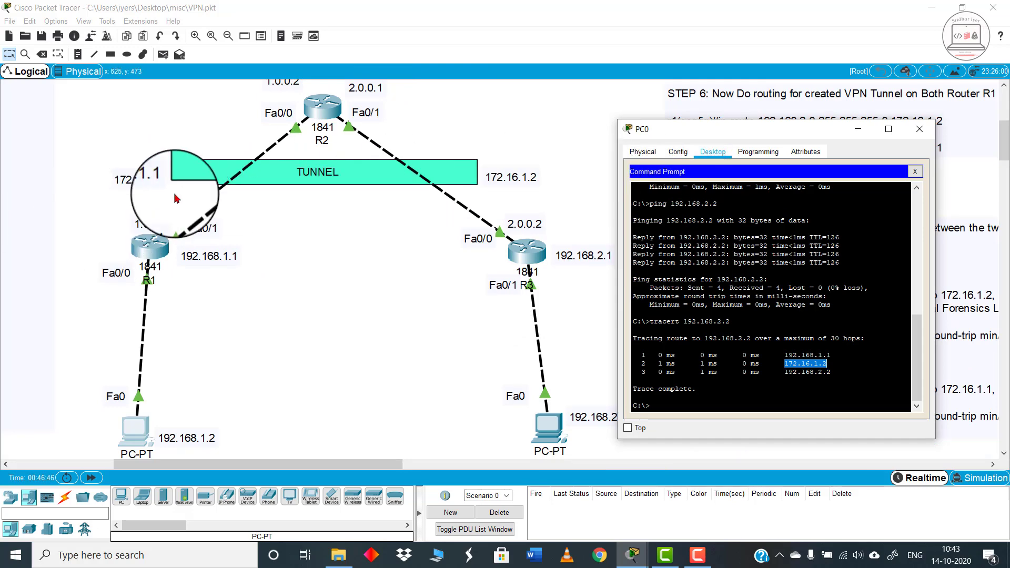
click(919, 128)
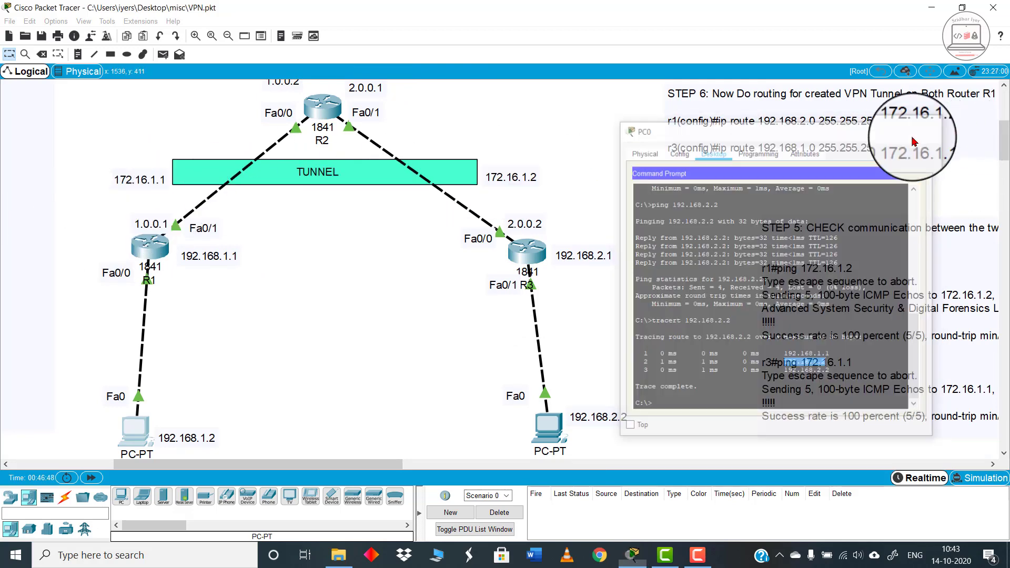
Review the Step 9 notes on tracing the VPN path with ipconfig, ping and tracert from a PC
scroll(642, 339, down, 3)
scroll(651, 355, up, 3)
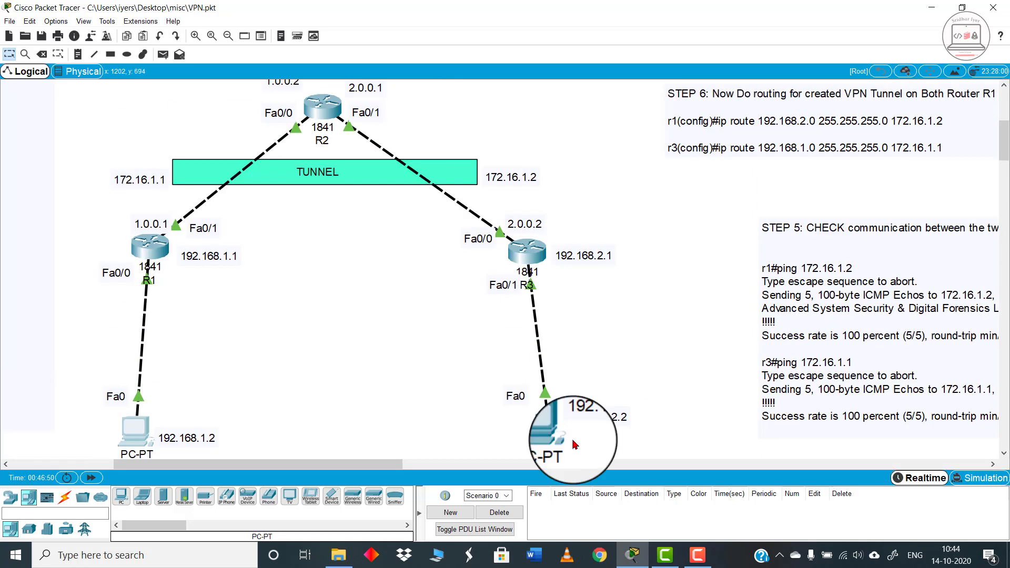
drag(286, 464, 316, 440)
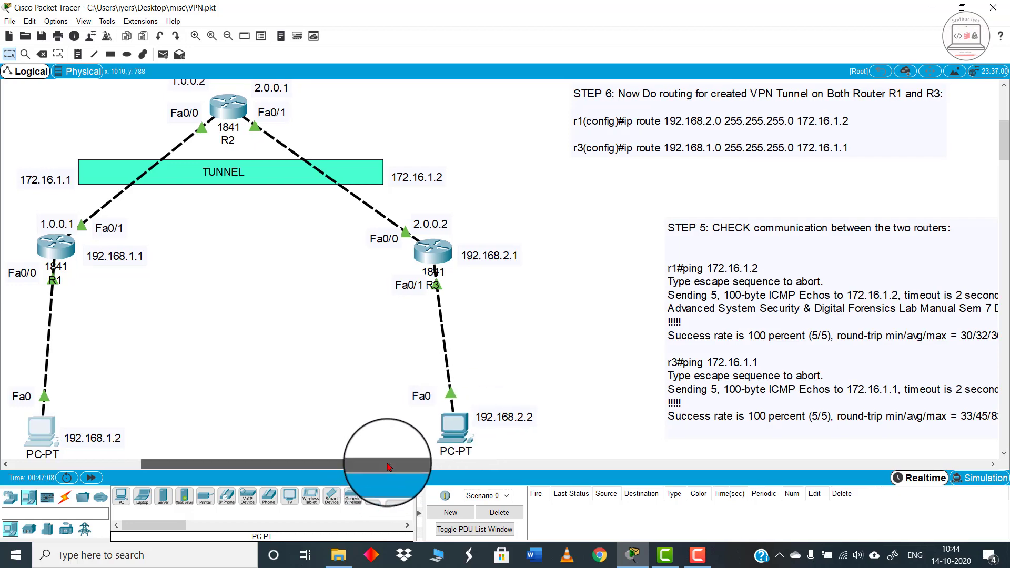
drag(384, 467, 561, 514)
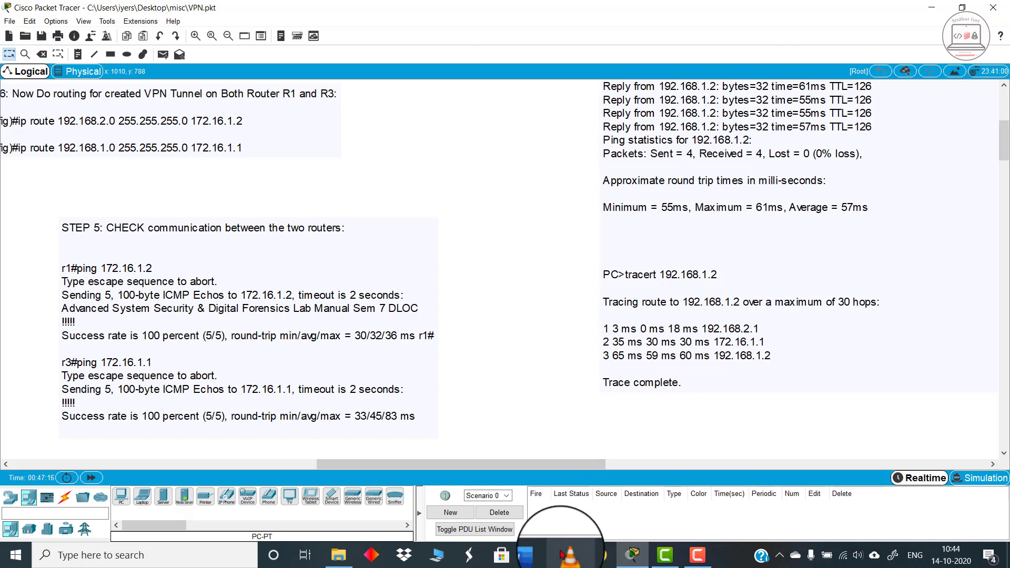
scroll(787, 384, up, 3)
scroll(787, 384, up, 2)
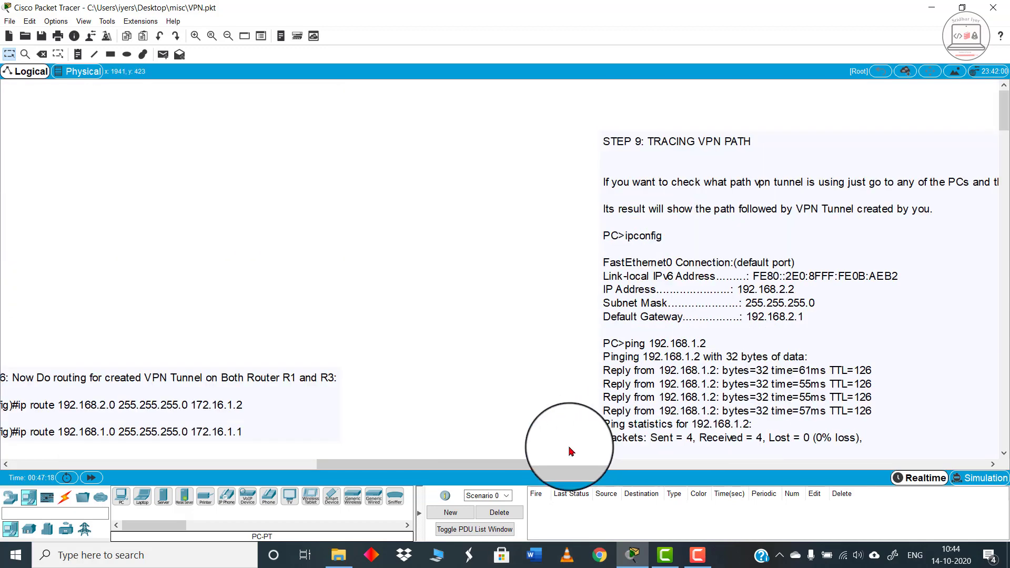
drag(568, 462, 688, 475)
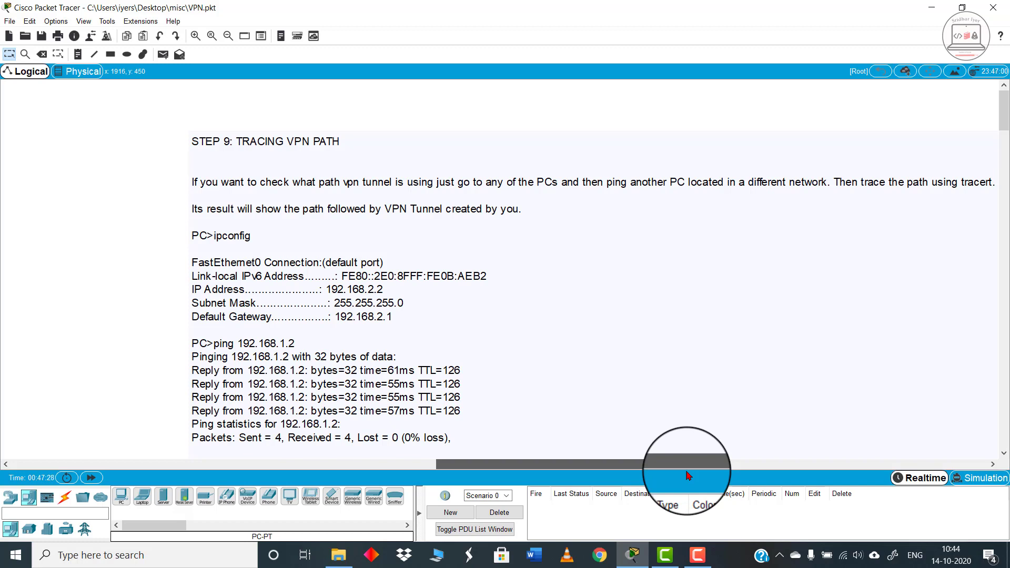
drag(688, 476, 690, 480)
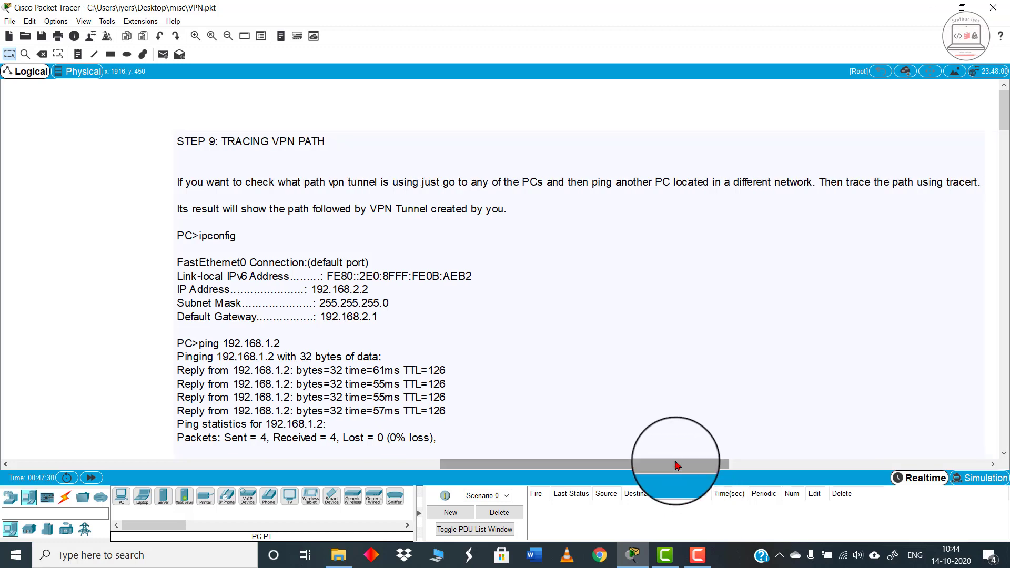